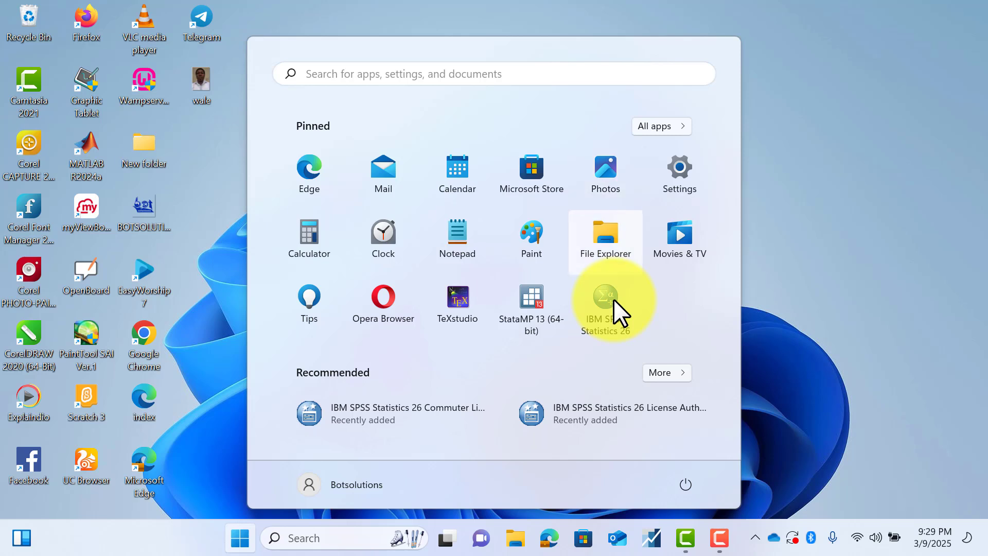
# - Launch IBM SPSS Statistics 26 from the IBM SPSS Statistics folder in the list of all installed apps
pyautogui.click(646, 128)
pyautogui.scroll(-6, 397, 270)
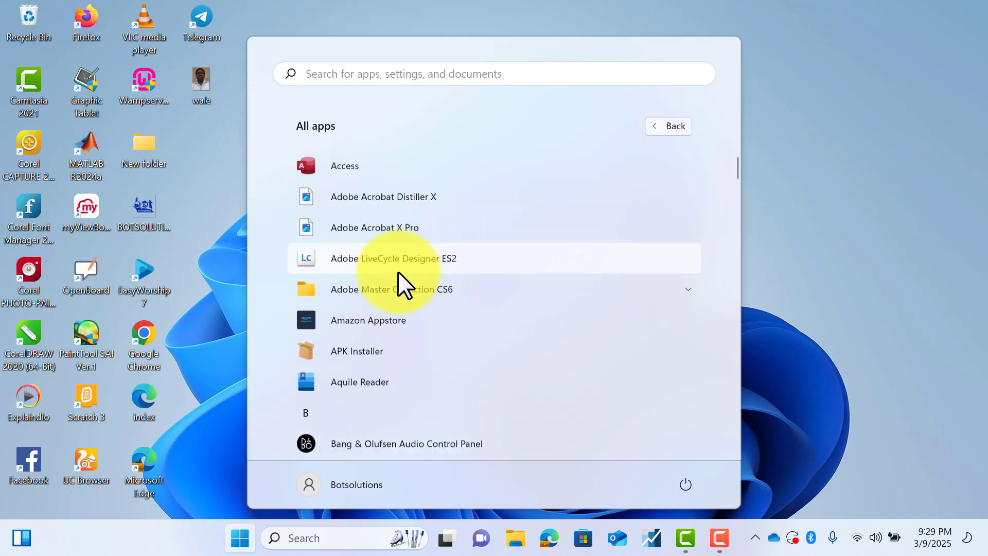
pyautogui.scroll(-10, 397, 270)
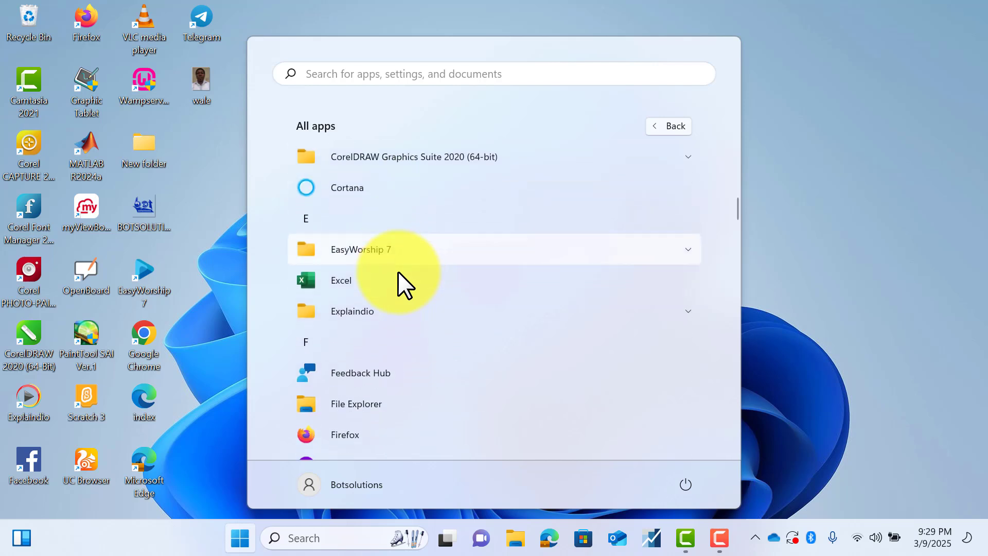
pyautogui.scroll(-1, 397, 270)
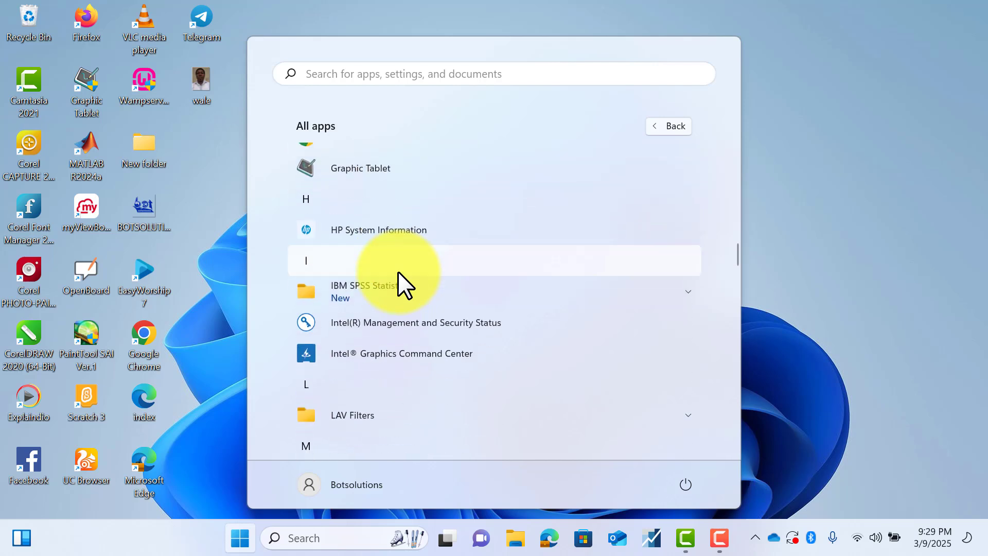
pyautogui.click(345, 288)
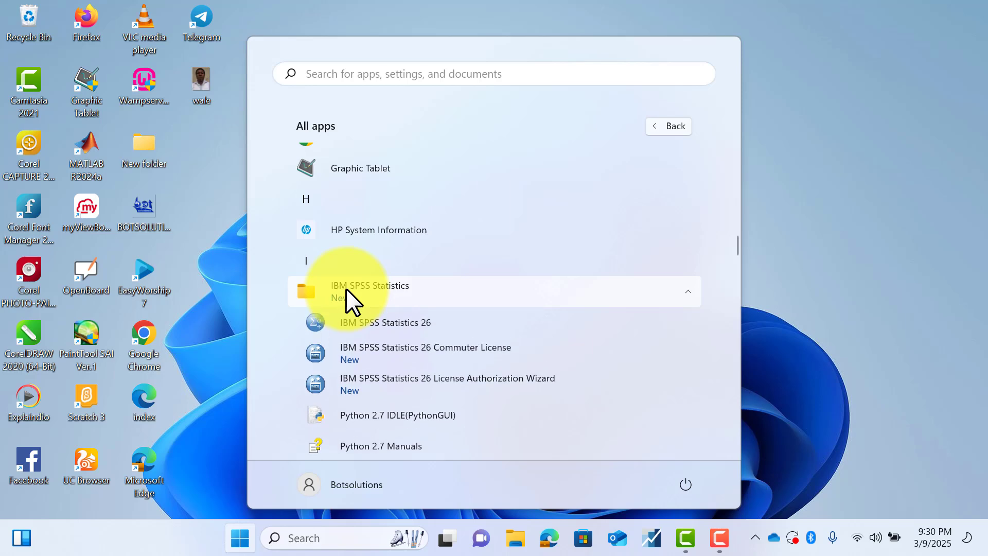
pyautogui.click(361, 322)
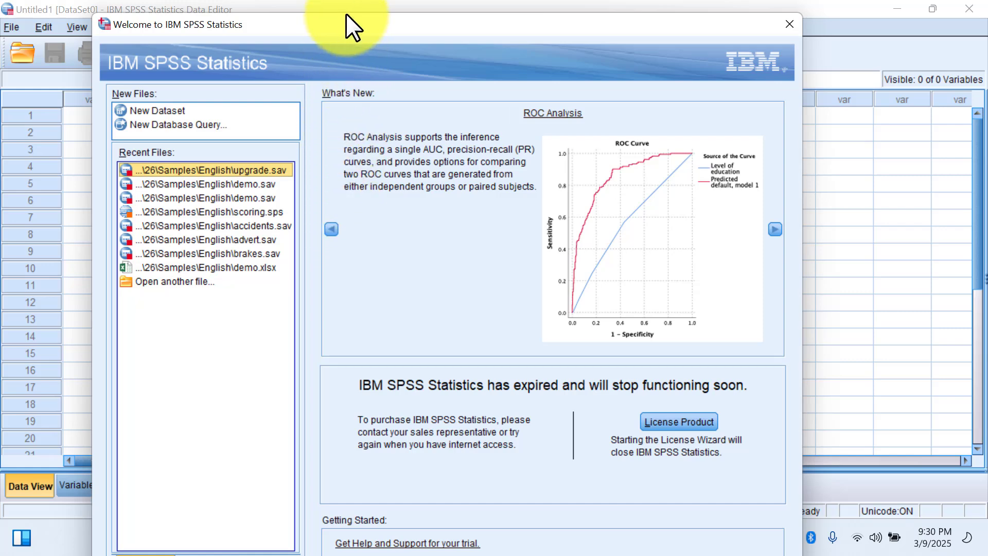
# - Create a new dataset from the IBM SPSS Statistics welcome dialog
pyautogui.moveTo(346, 13); pyautogui.dragTo(347, 34)
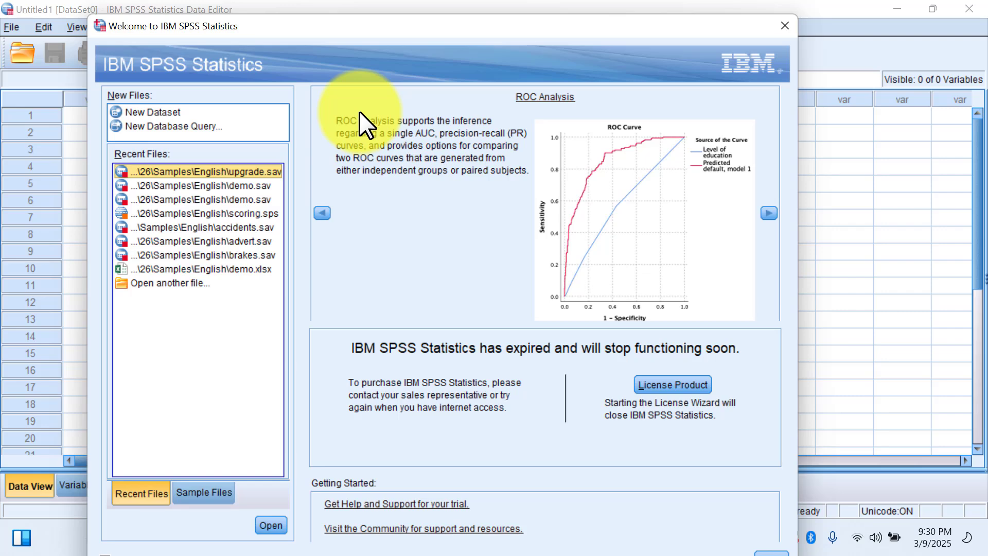
pyautogui.click(156, 109)
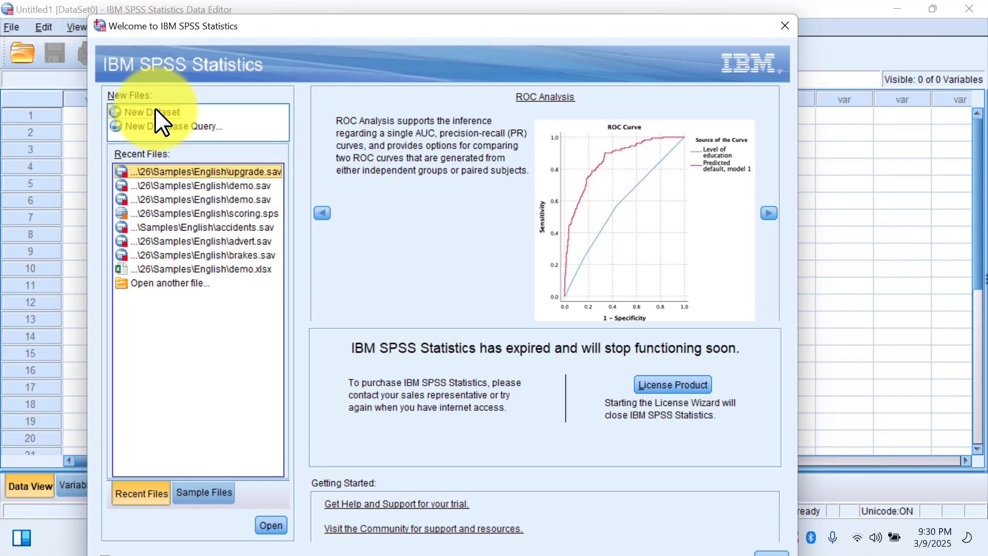
pyautogui.click(155, 111)
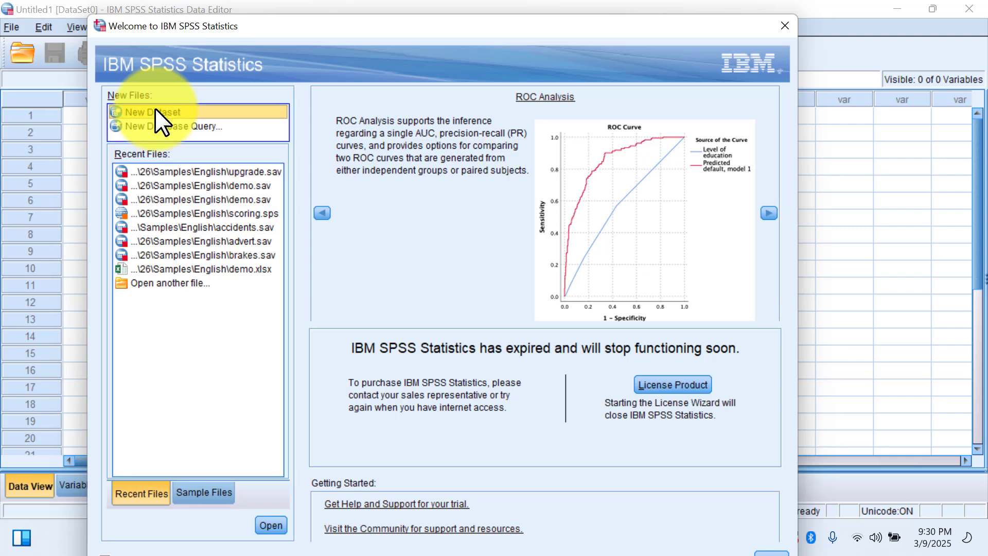
pyautogui.click(271, 525)
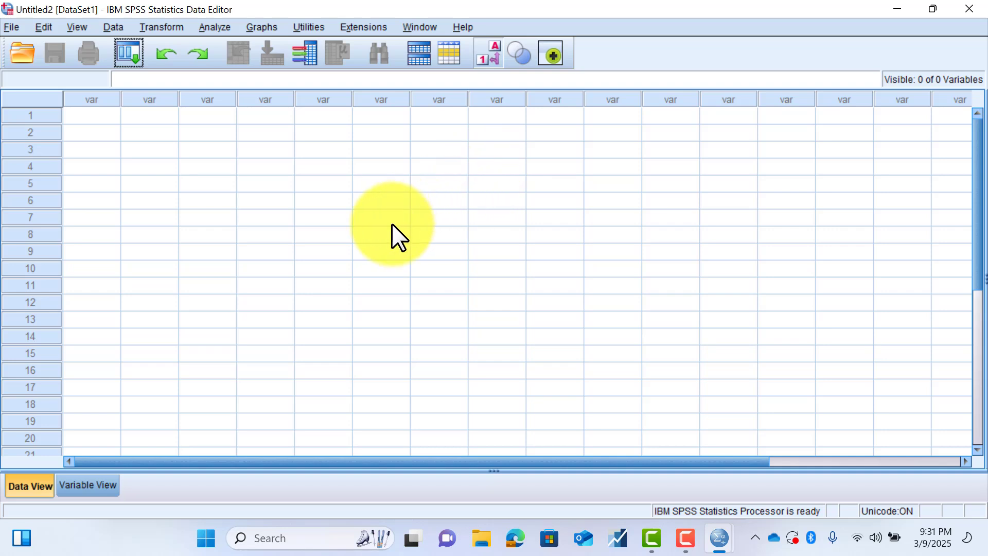
# - Minimize the Data Editor to view the output document behind it, and bring the Data Editor back
pyautogui.click(620, 184)
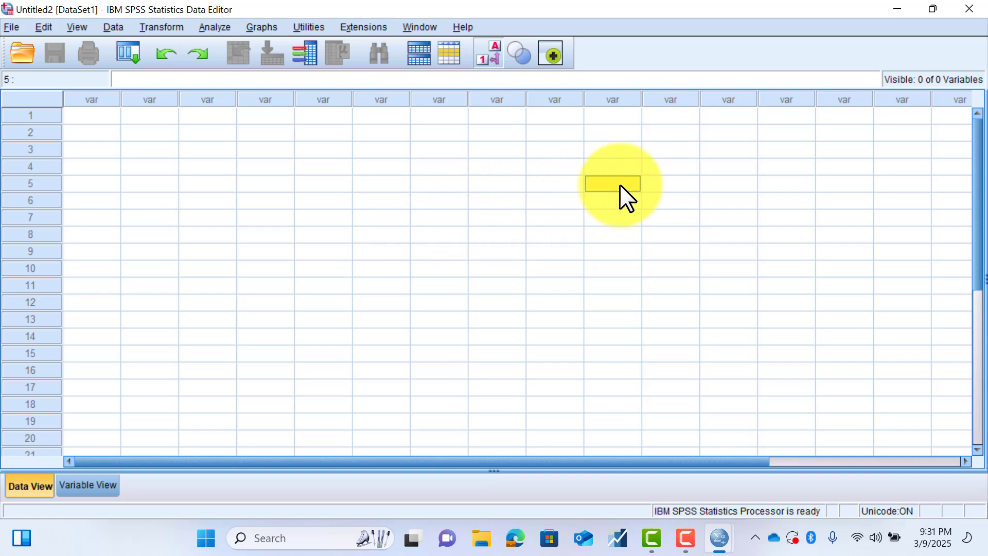
pyautogui.click(523, 186)
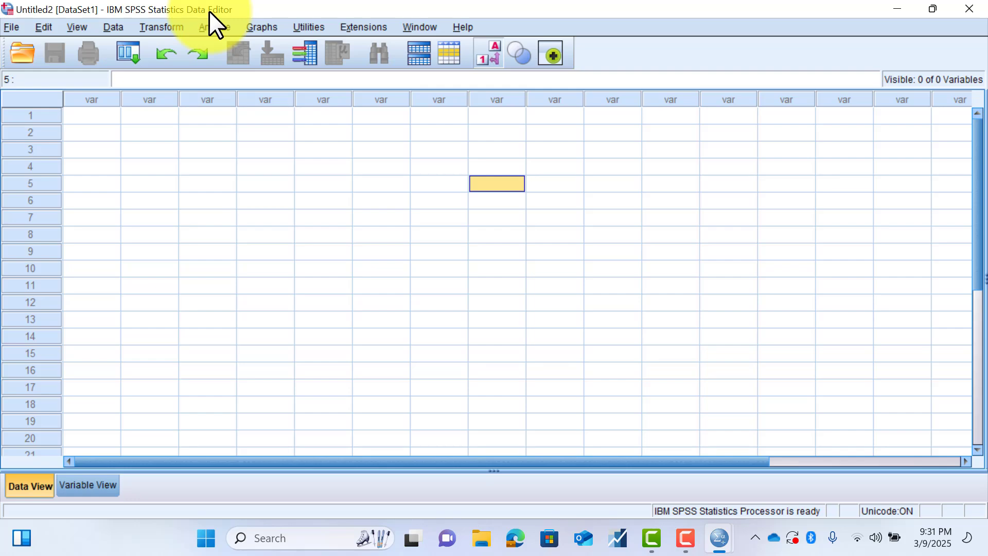
pyautogui.click(899, 3)
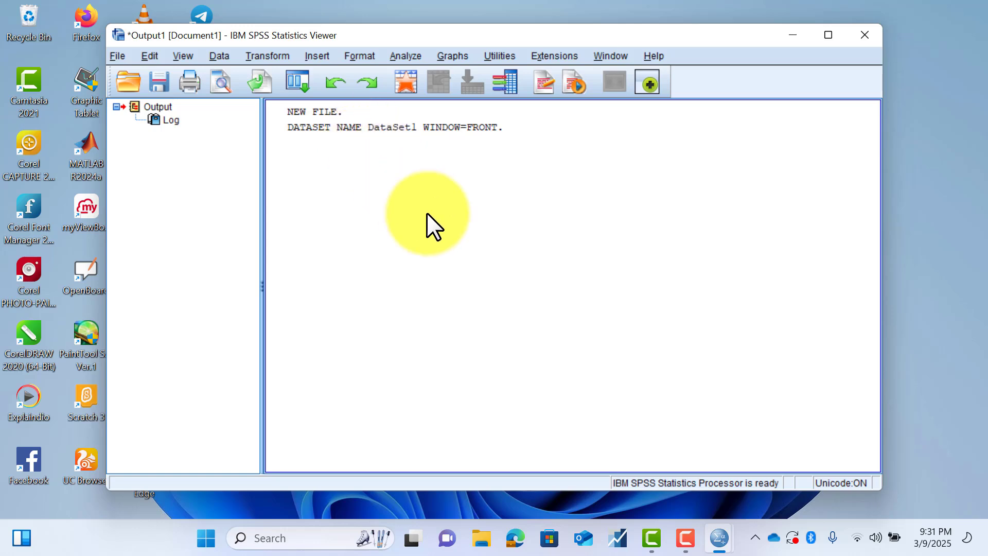
pyautogui.moveTo(711, 538)
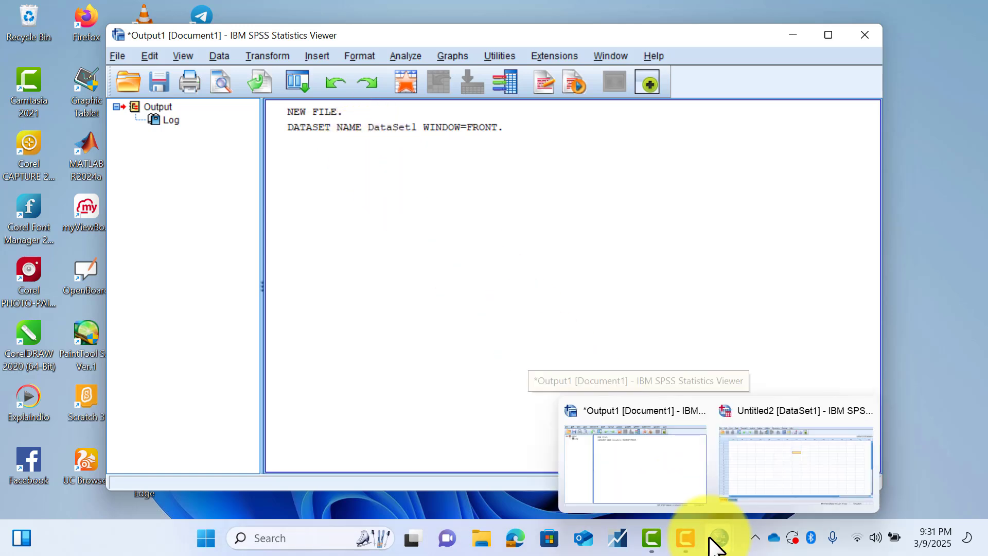
pyautogui.click(743, 470)
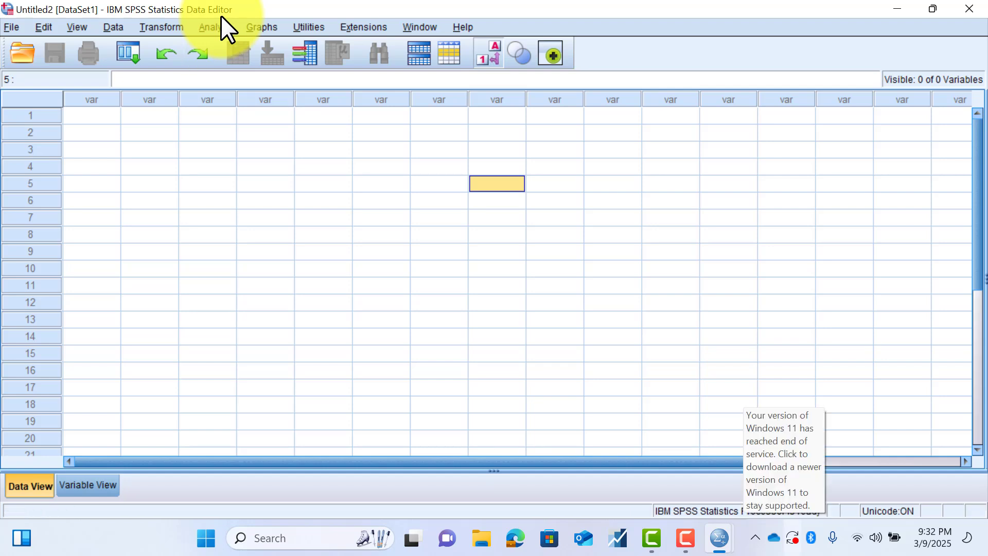
# - Bring up the Output1 viewer window, inspect its save-as options without saving, and minimize the viewer
pyautogui.moveTo(718, 538)
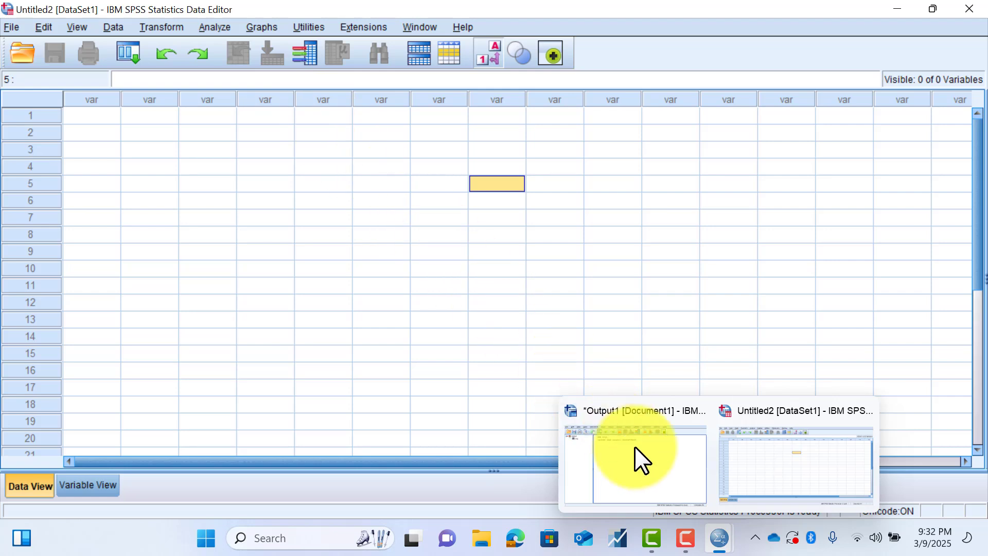
pyautogui.click(661, 479)
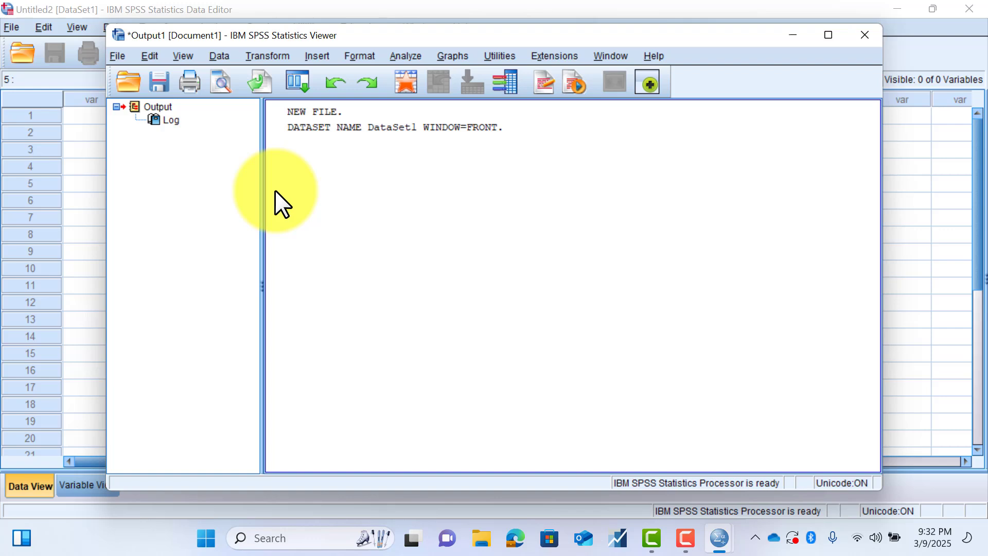
pyautogui.click(117, 56)
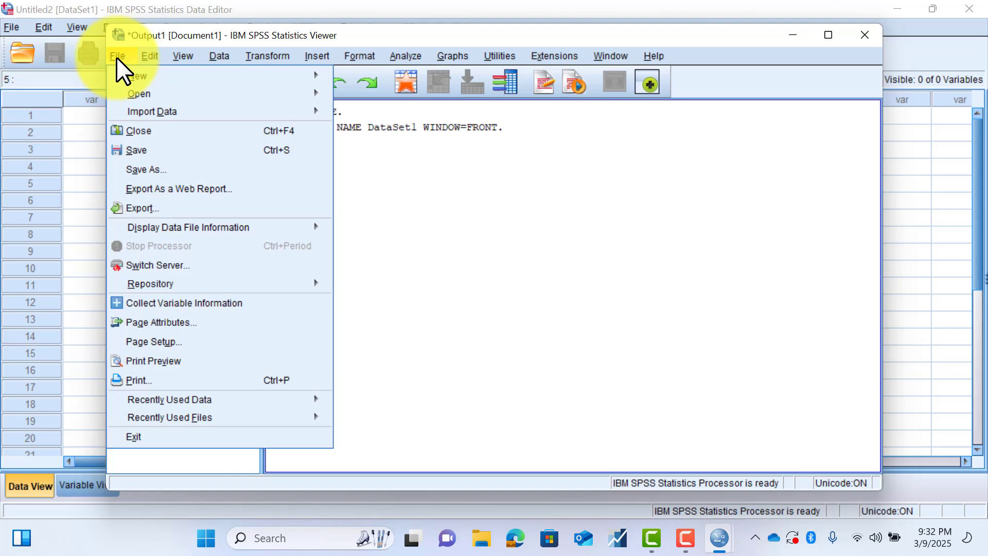
pyautogui.click(177, 170)
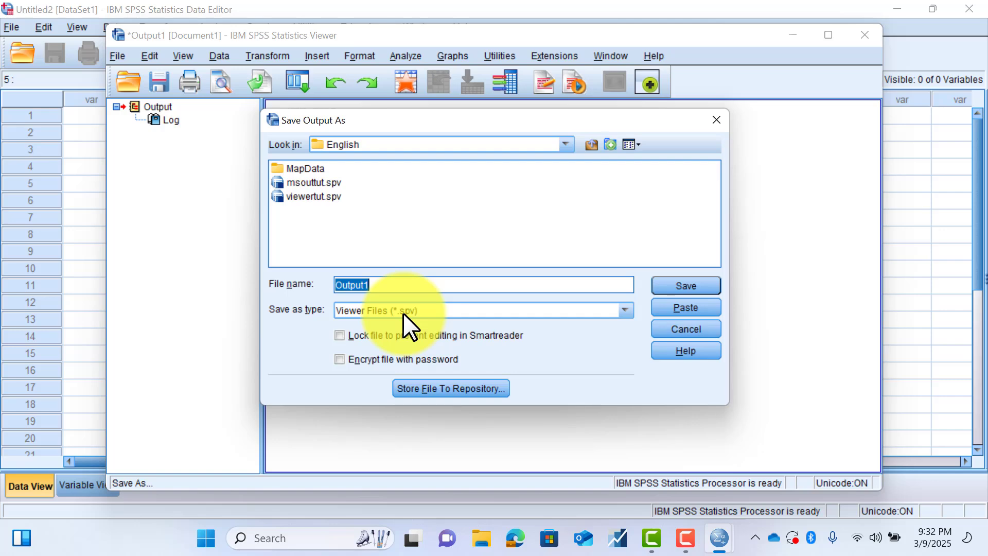
pyautogui.click(674, 333)
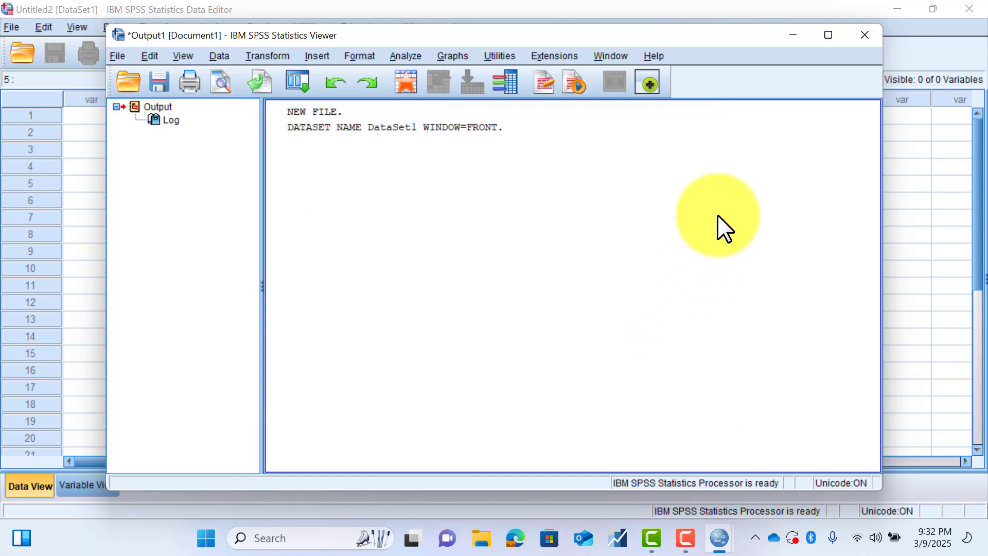
pyautogui.click(783, 33)
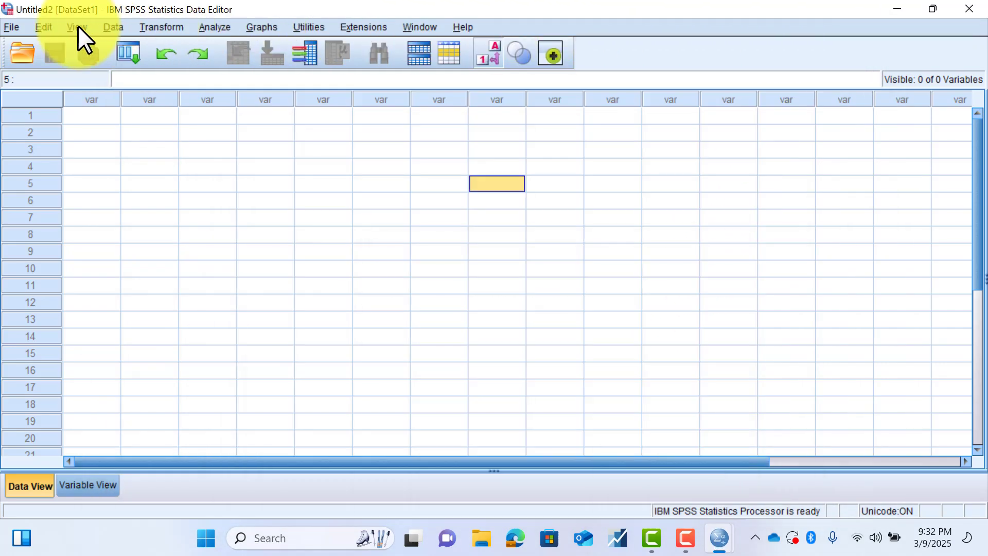
pyautogui.click(17, 25)
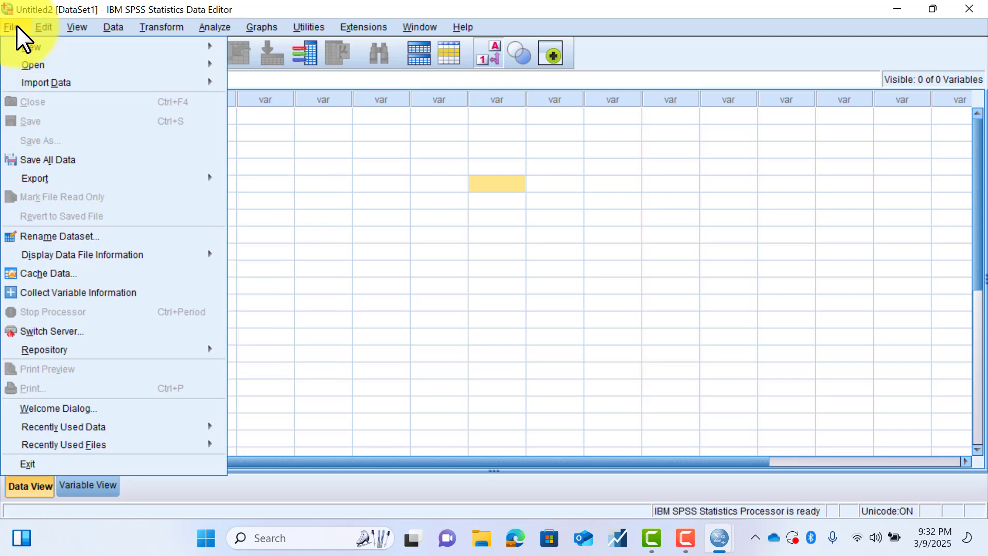
pyautogui.click(293, 166)
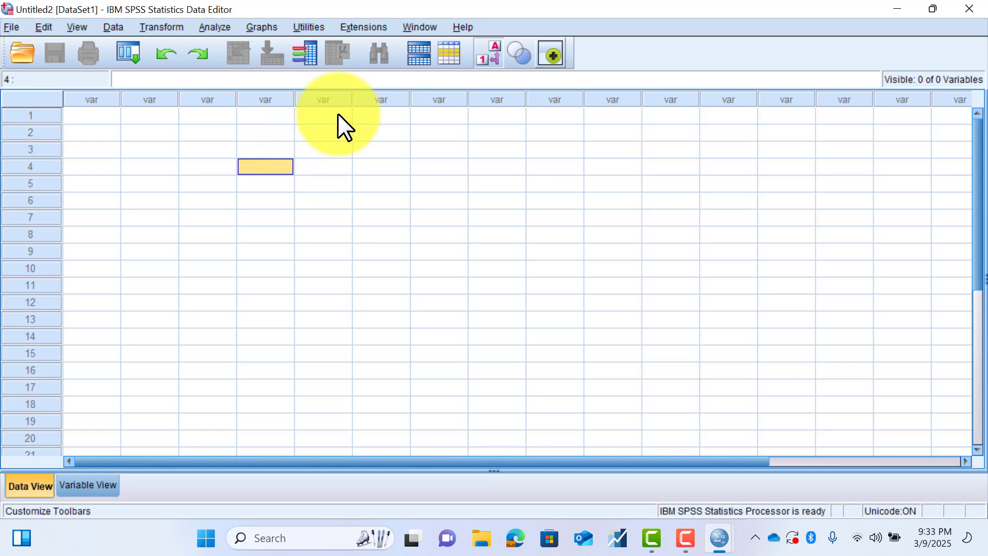
# - Open the designated syntax window from the Data Editor and reposition it over the data grid
pyautogui.click(412, 27)
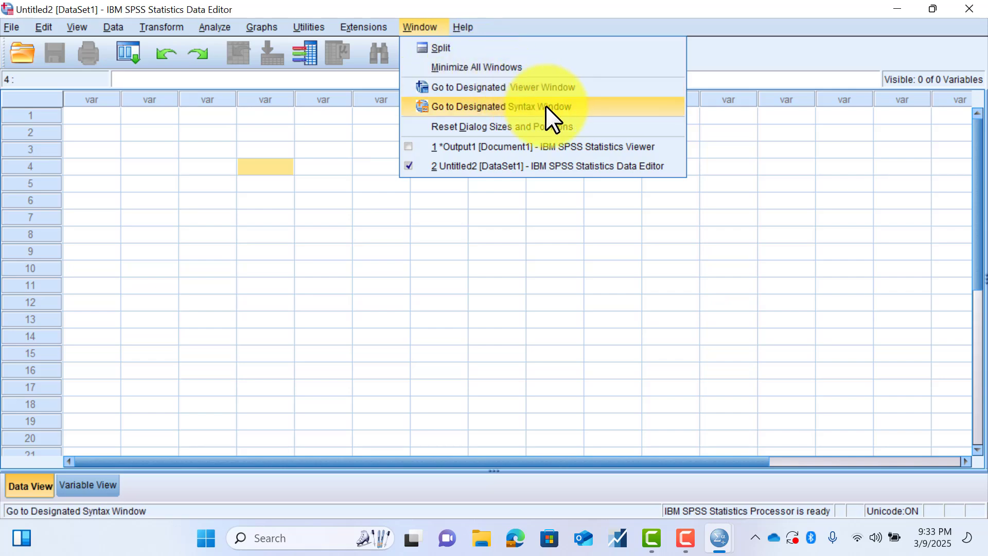
pyautogui.click(471, 106)
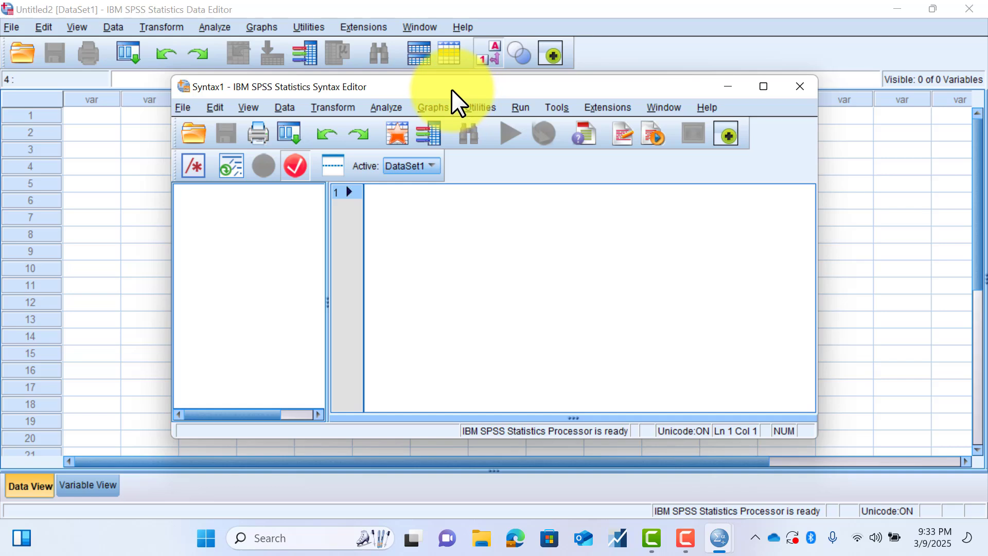
pyautogui.moveTo(452, 89); pyautogui.dragTo(385, 70)
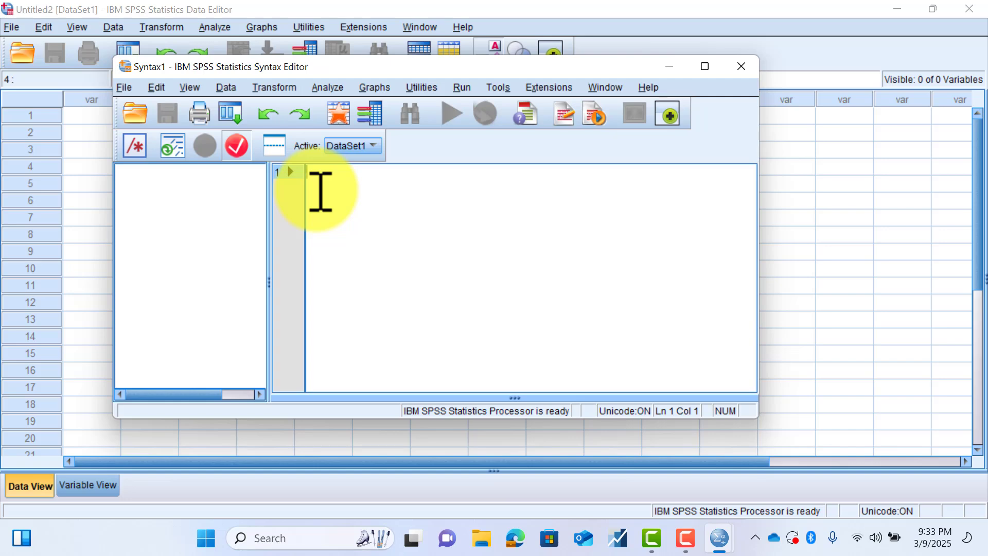
pyautogui.click(461, 88)
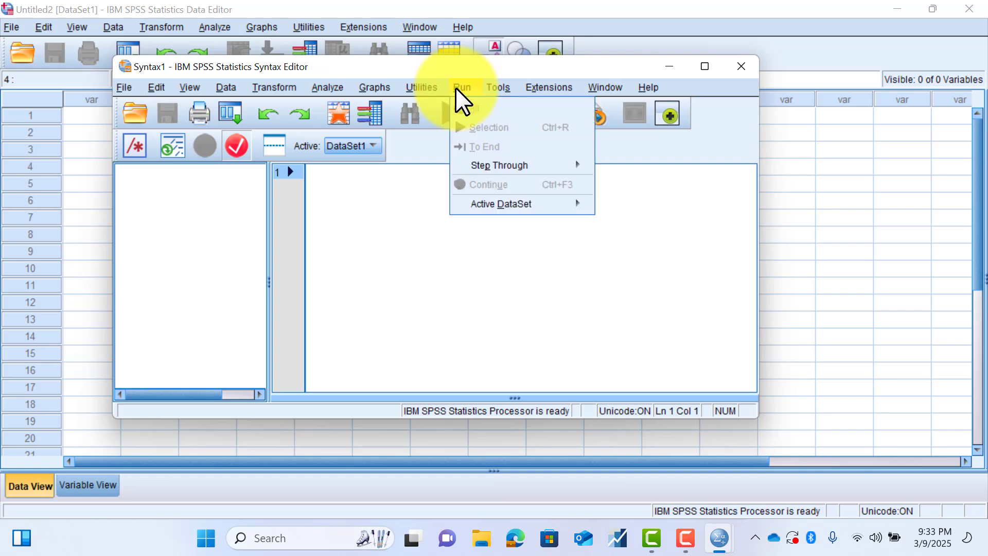
pyautogui.click(406, 206)
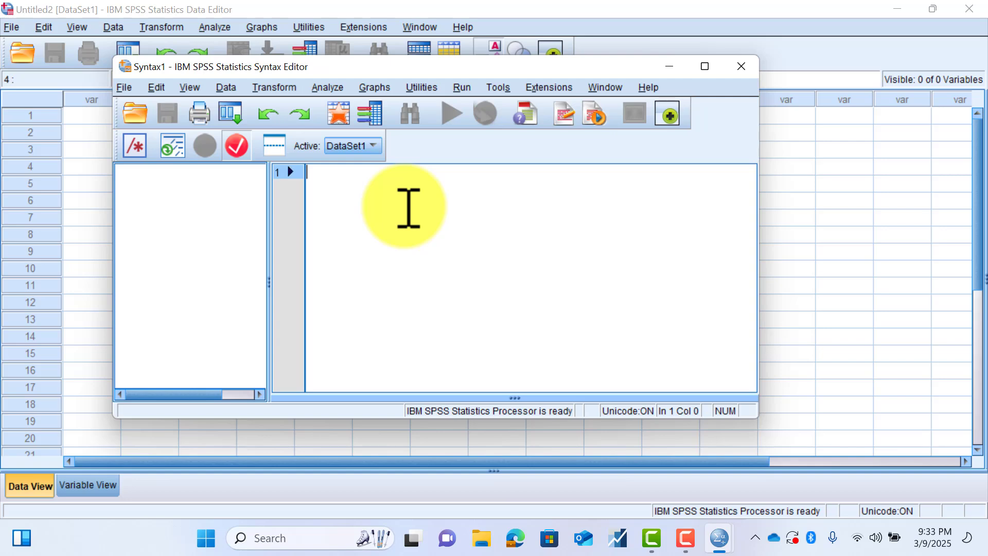
pyautogui.click(128, 86)
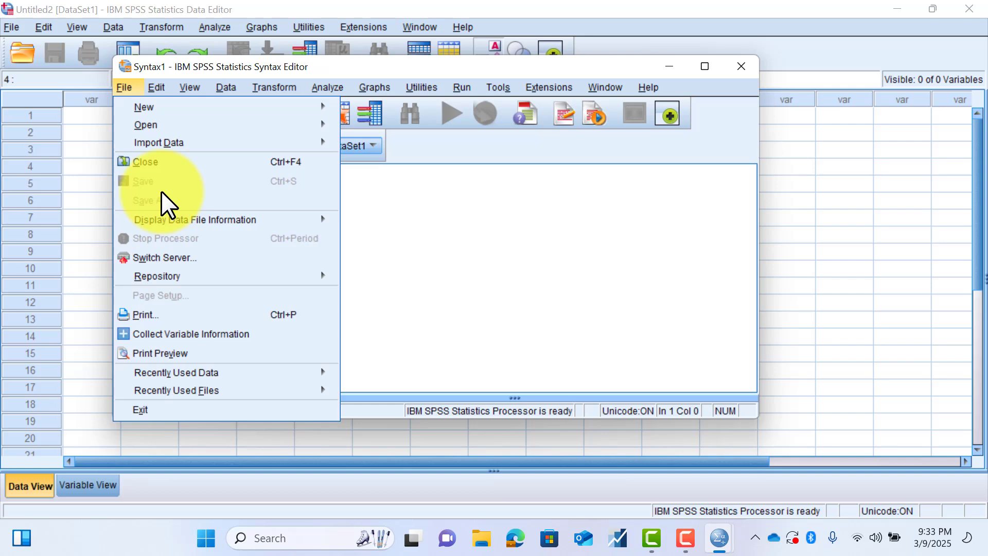
pyautogui.click(399, 234)
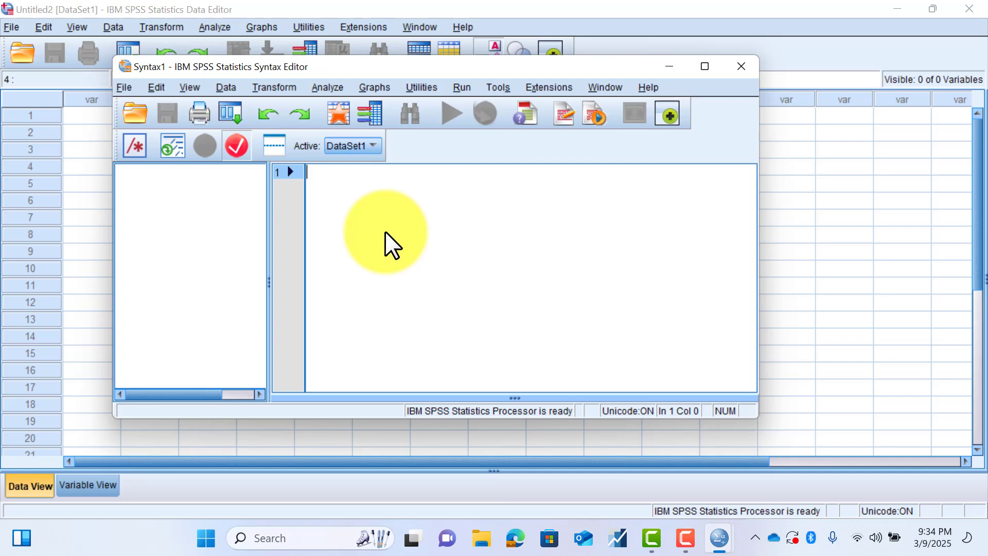
# - Show the Output1 viewer again and minimize it, and close the empty Syntax Editor
pyautogui.moveTo(719, 538)
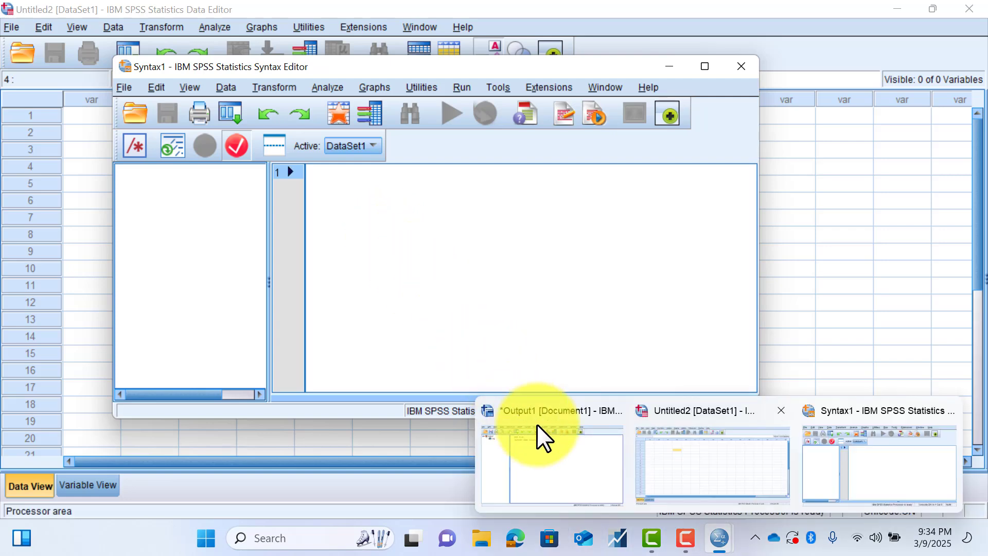
pyautogui.click(571, 471)
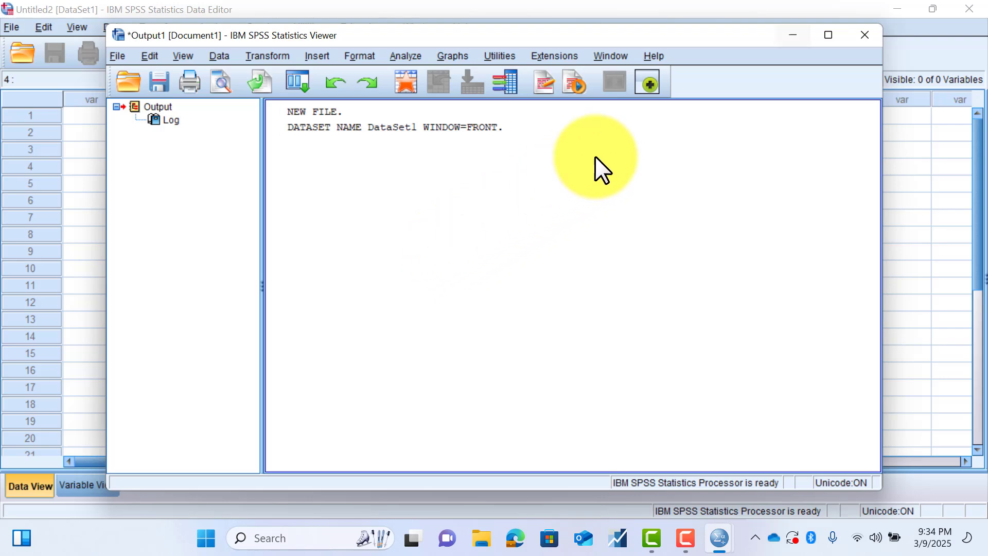
pyautogui.click(795, 35)
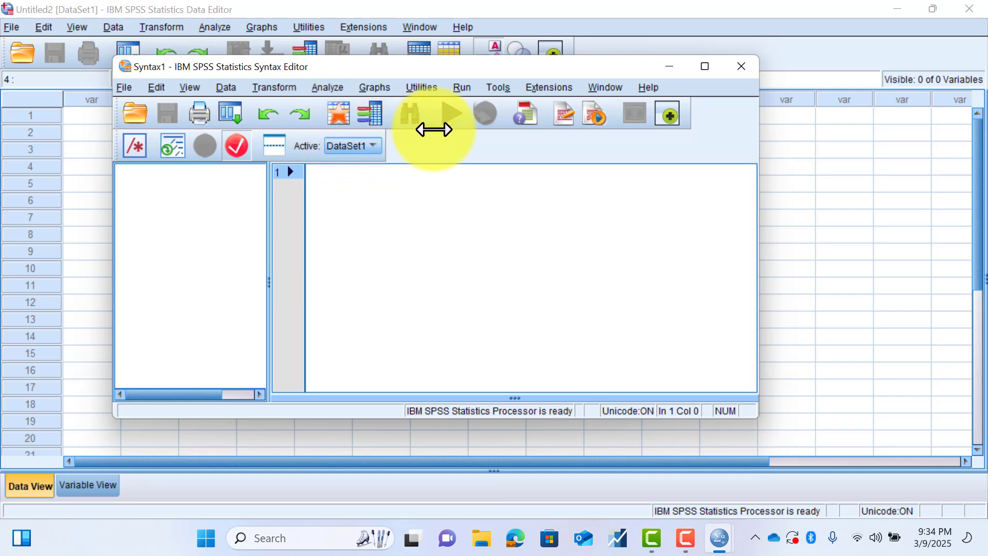
pyautogui.click(742, 66)
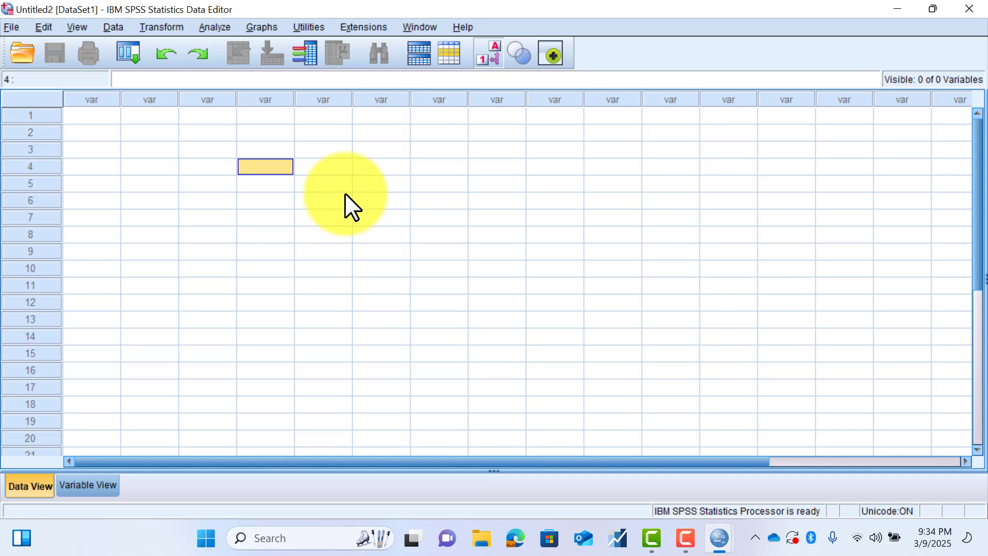
# - Switch the Data Editor from Data View to Variable View for the new dataset
pyautogui.click(75, 484)
pyautogui.click(47, 485)
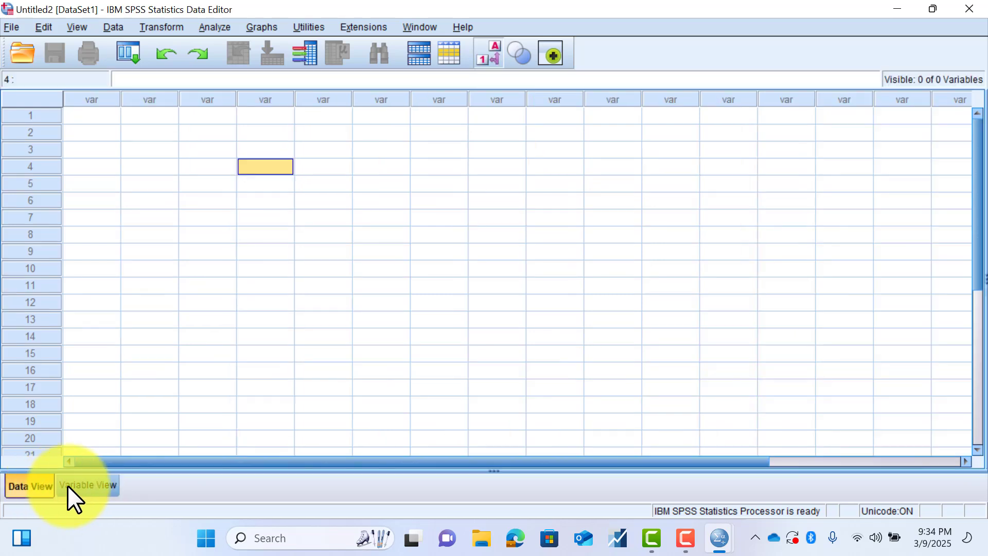
pyautogui.click(93, 486)
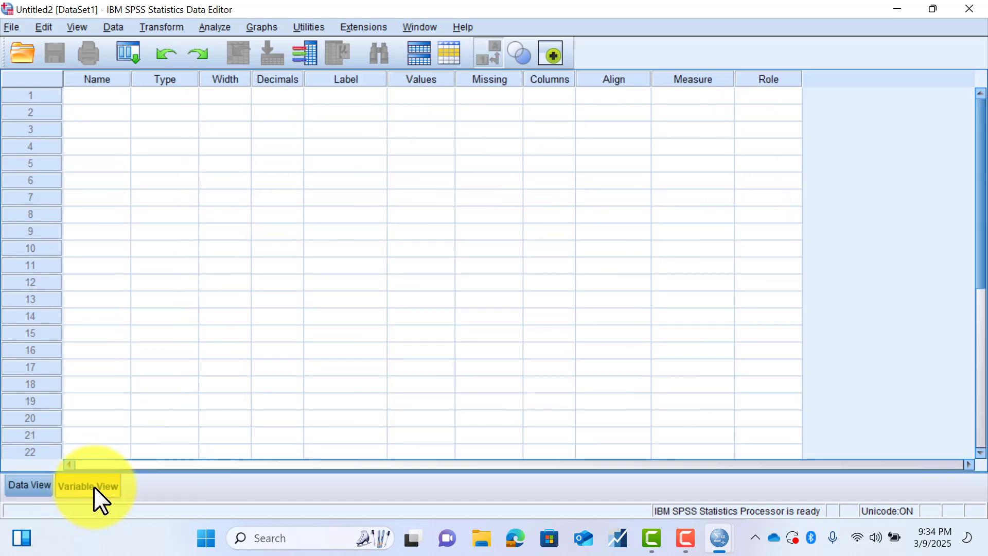
# - Compare the Data Editor's Data View with its Variable View, finishing in Data View
pyautogui.click(38, 487)
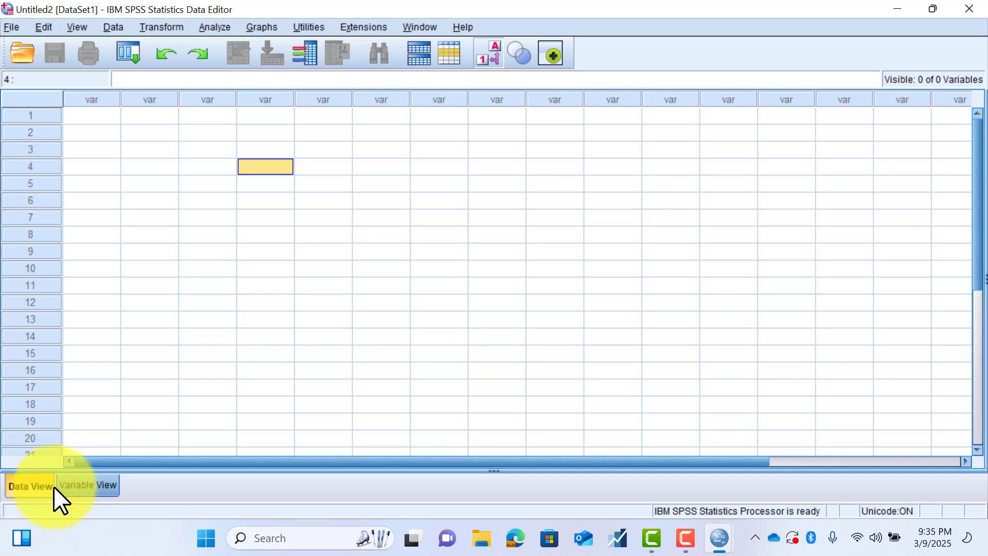
pyautogui.click(76, 483)
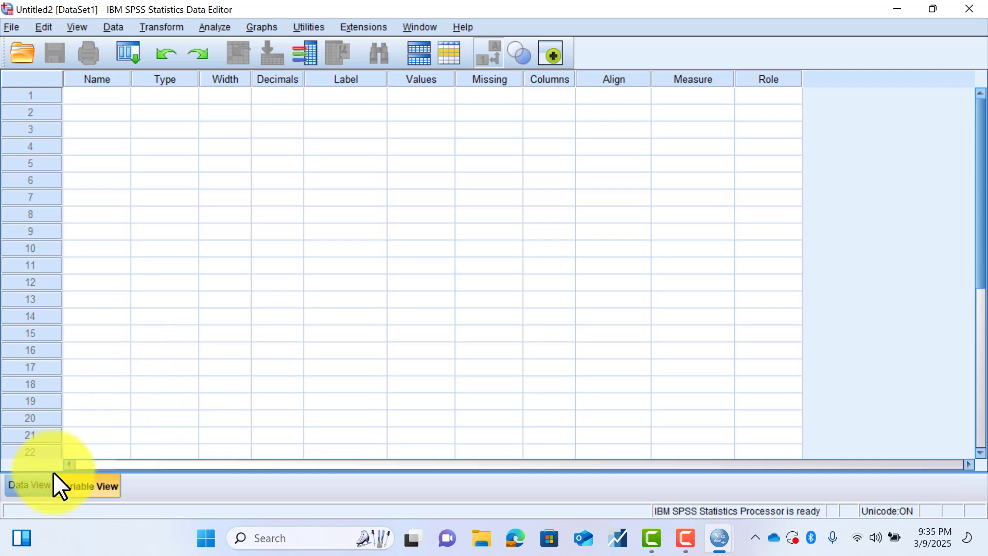
pyautogui.click(39, 484)
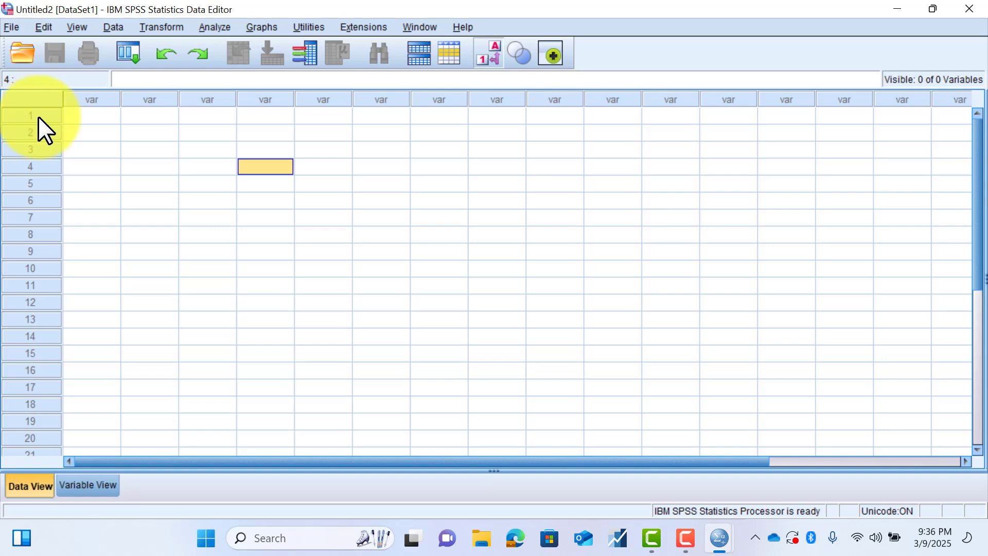
# - Examine the data grid's case-and-variable layout by selecting the first three cells of case 1 and the whole of case 2
pyautogui.click(105, 116)
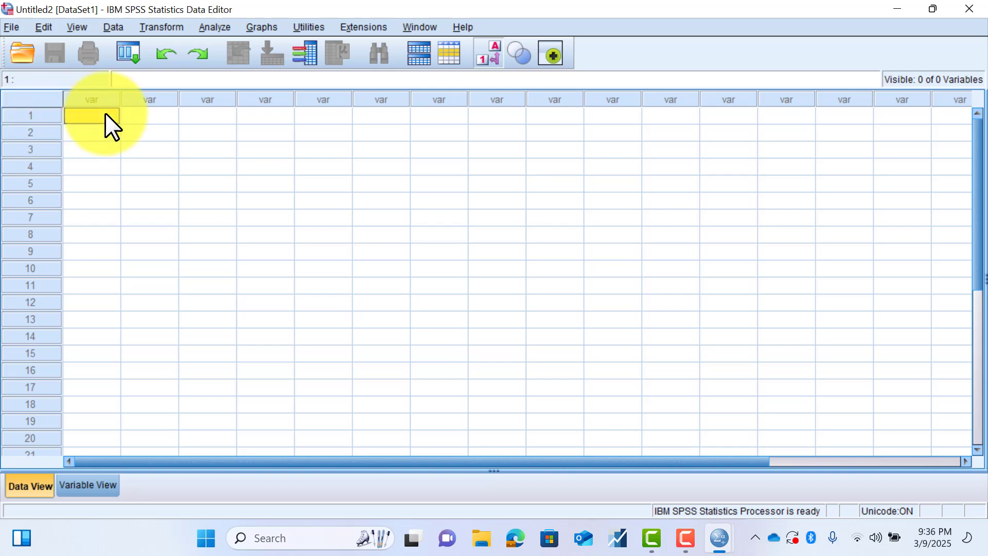
pyautogui.click(148, 116)
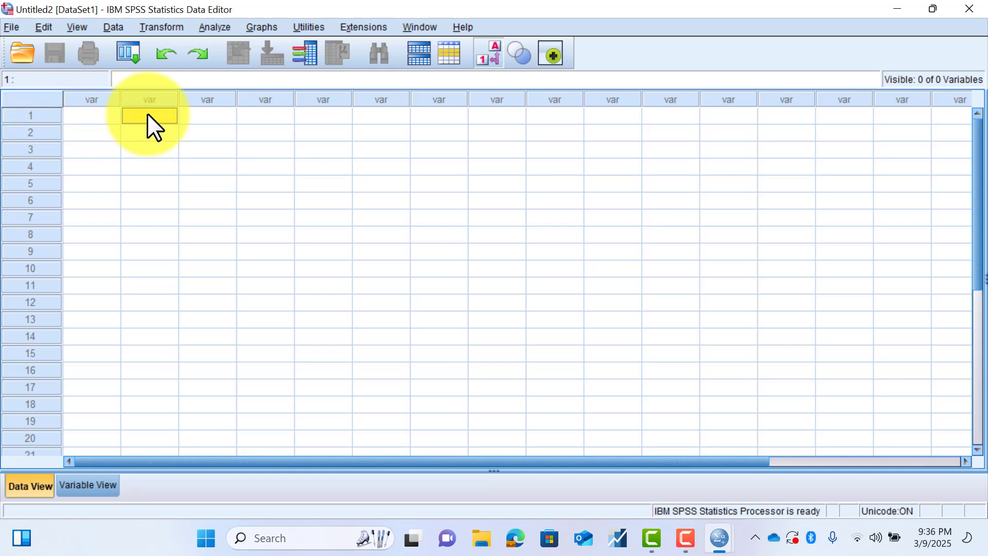
pyautogui.click(202, 115)
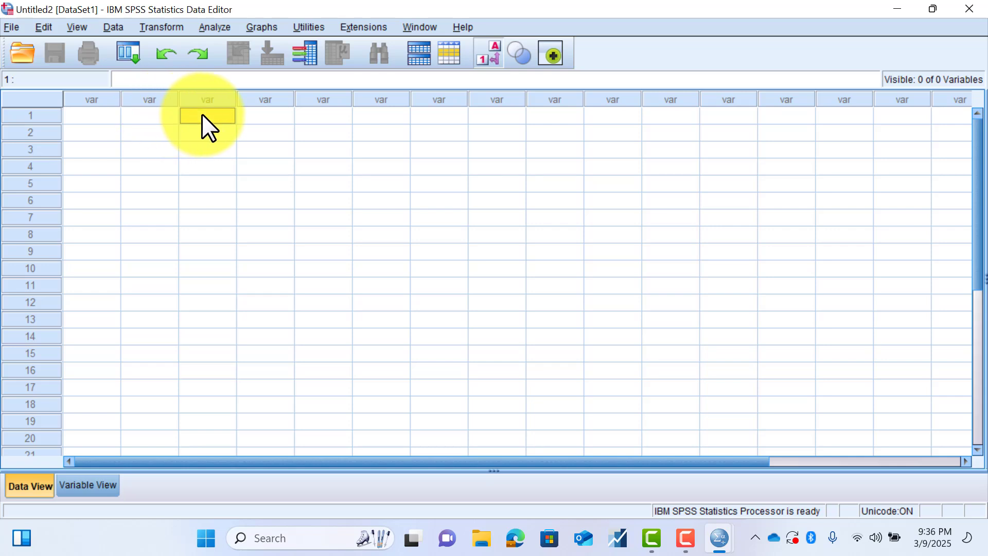
pyautogui.click(38, 132)
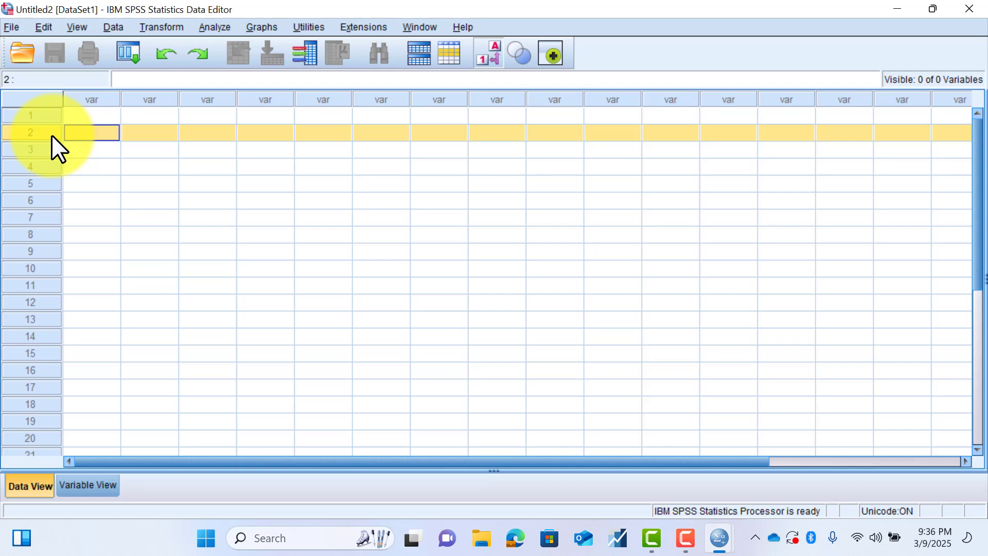
pyautogui.click(88, 116)
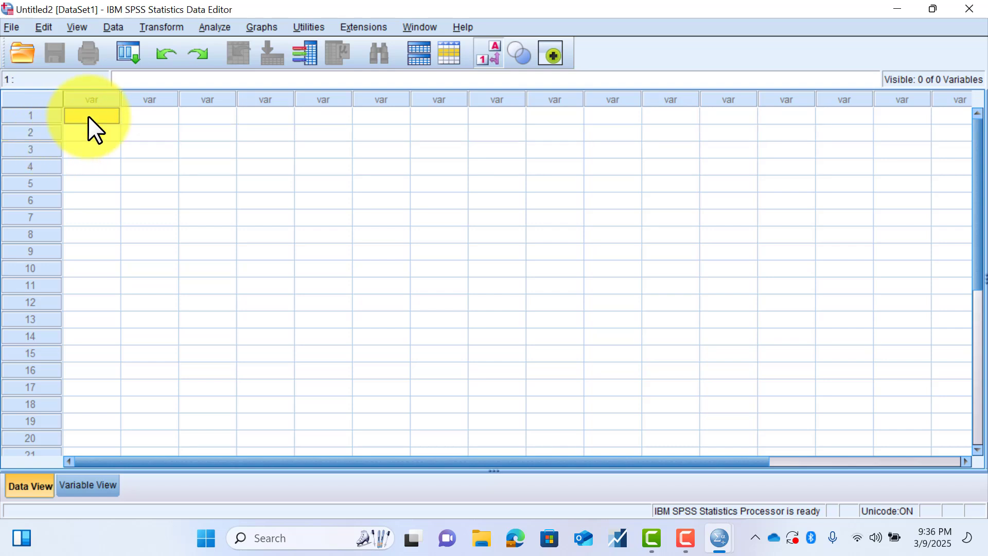
pyautogui.click(149, 116)
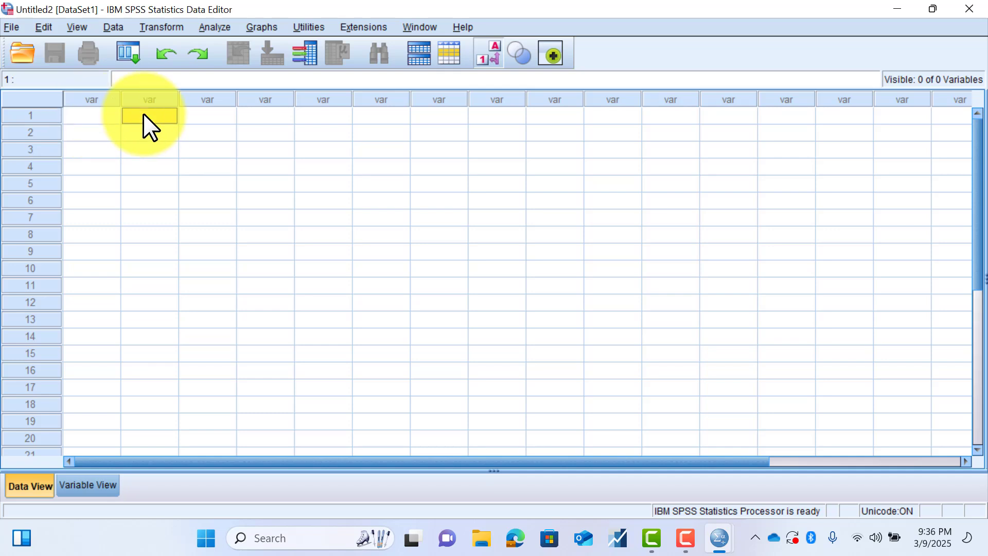
pyautogui.click(89, 113)
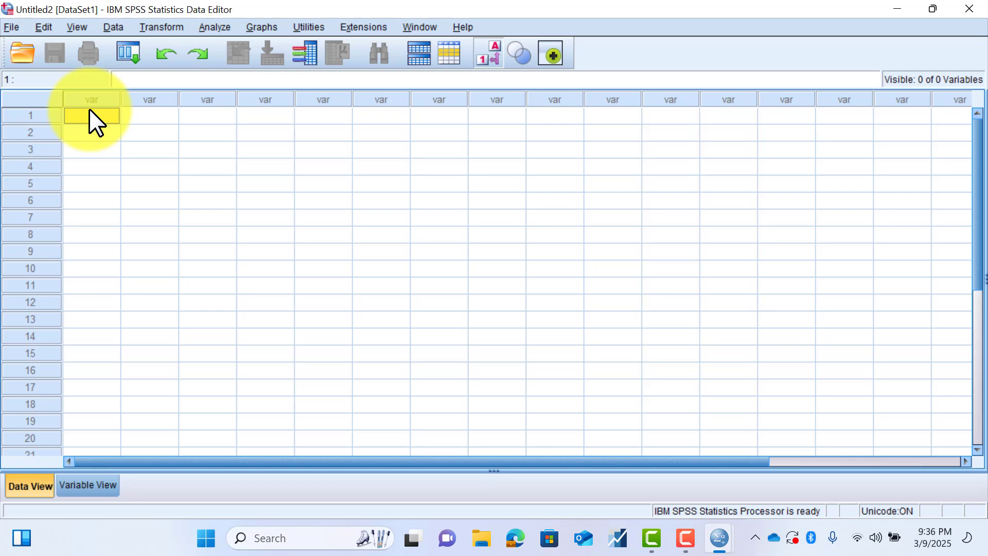
pyautogui.click(144, 115)
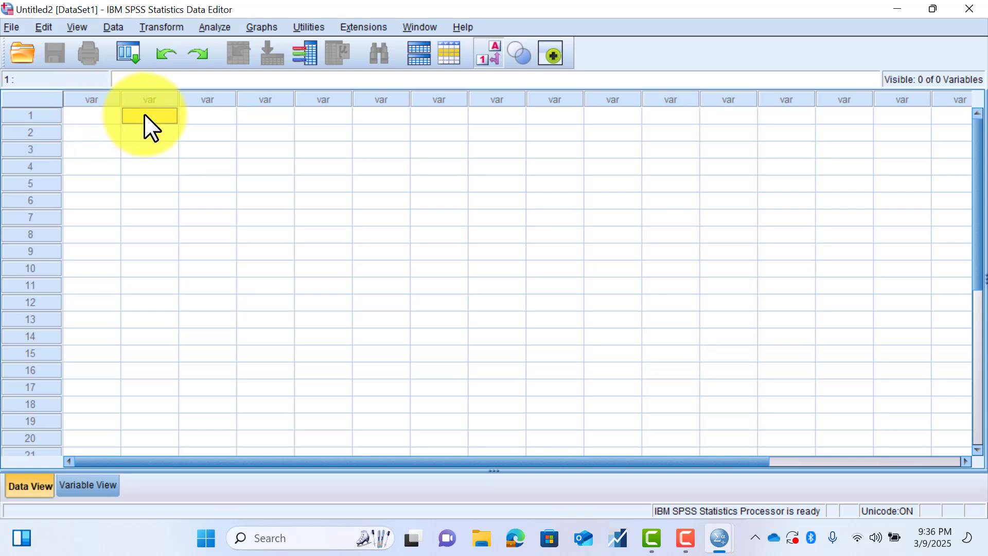
pyautogui.click(205, 117)
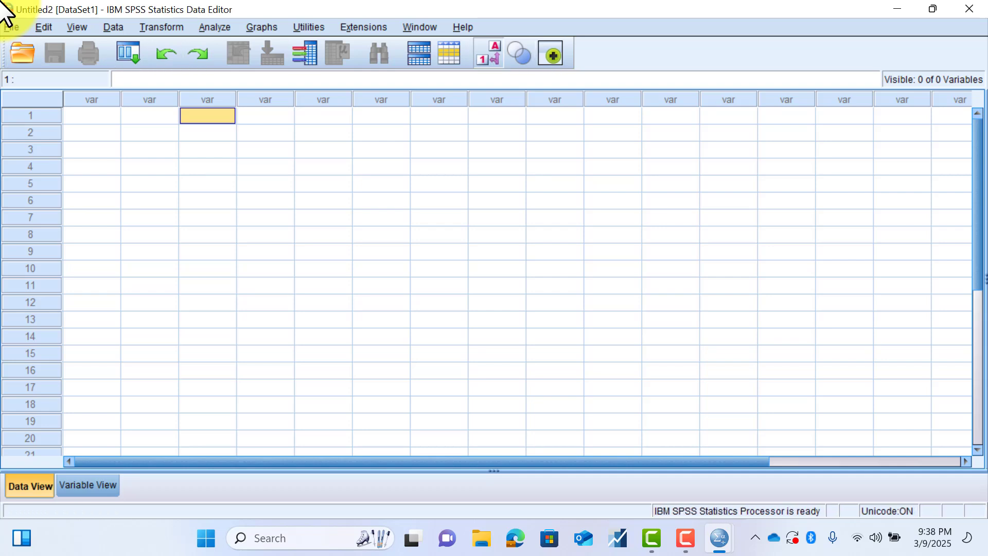
# - Skim the Data Editor's command groups from Edit through Utilities
pyautogui.click(44, 25)
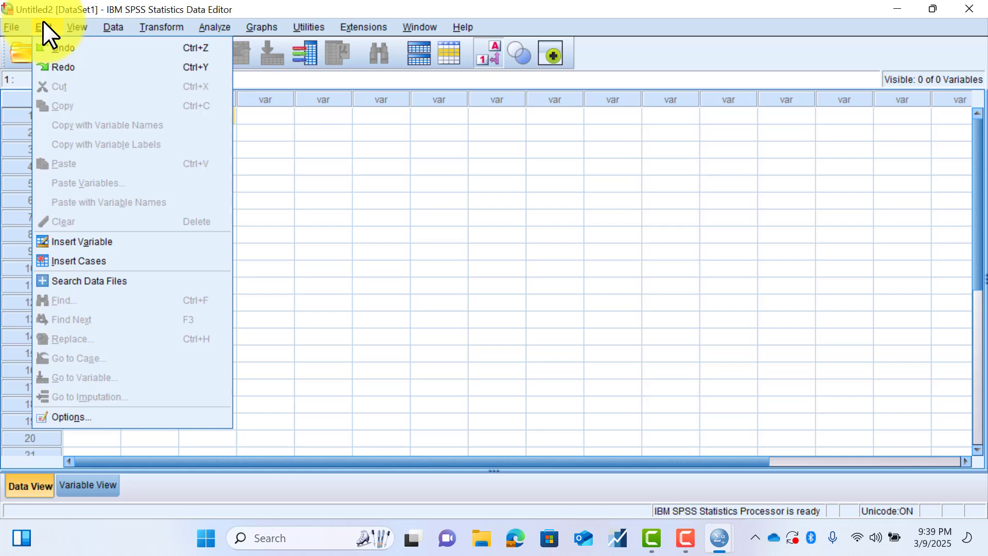
pyautogui.click(85, 26)
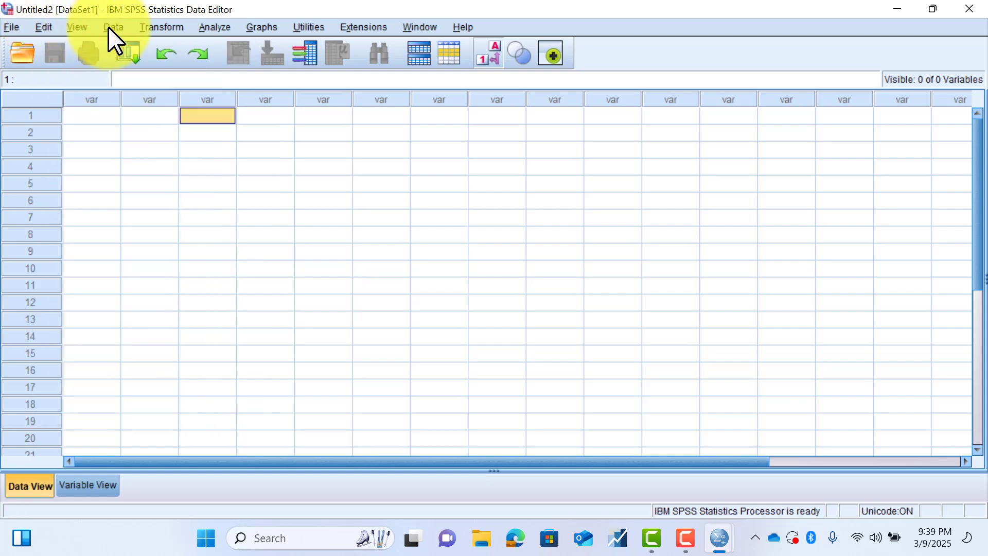
pyautogui.click(109, 26)
pyautogui.press('Right')
pyautogui.press('Right')
pyautogui.press('Right')
pyautogui.press('Right')
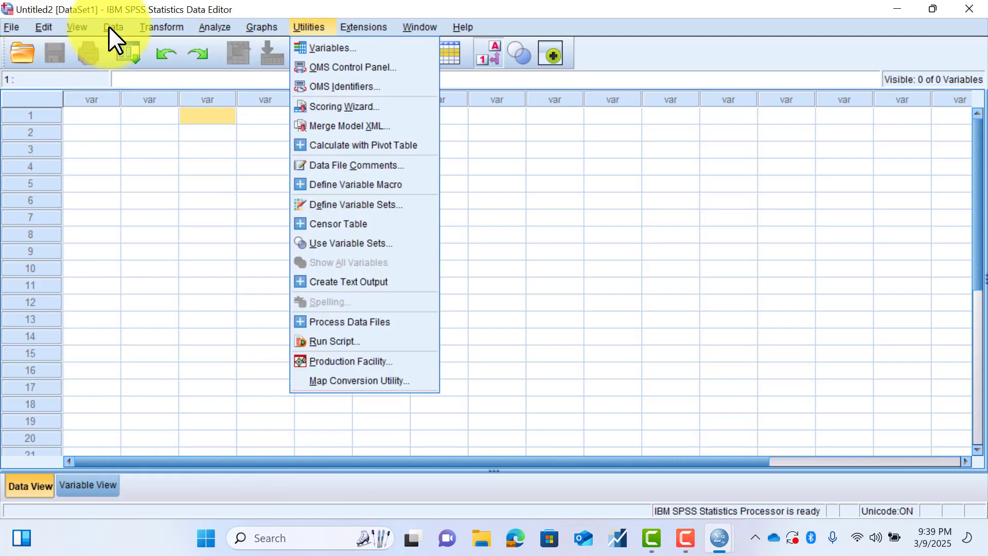
# - Examine the file-handling commands, including the choices for opening files and creating new data, syntax, output or script files
pyautogui.moveTo(59, 26)
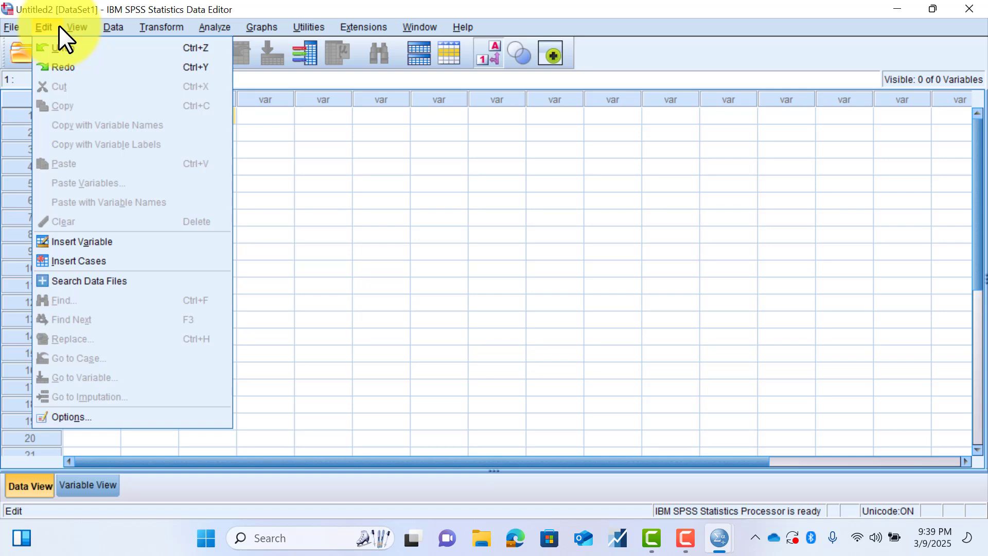
pyautogui.moveTo(26, 23)
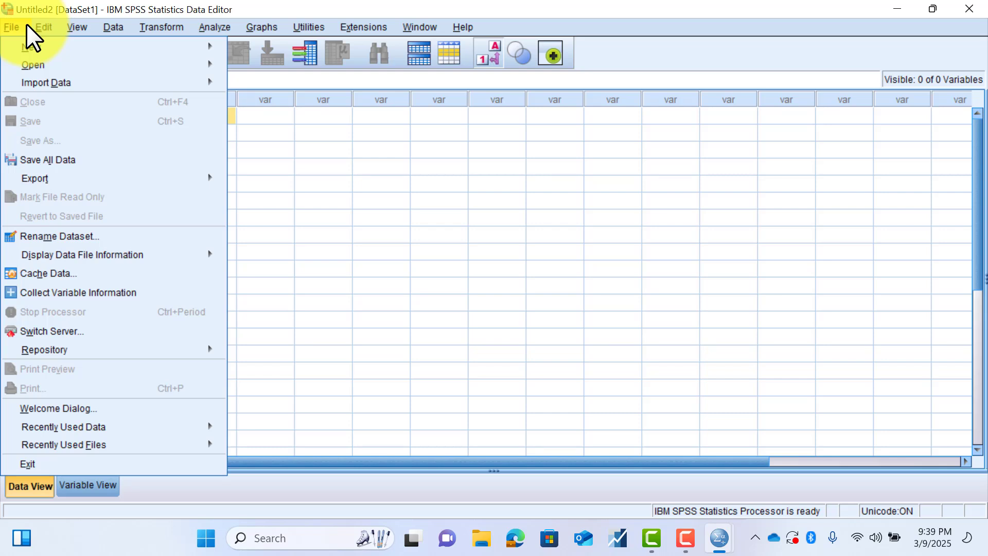
pyautogui.moveTo(26, 66)
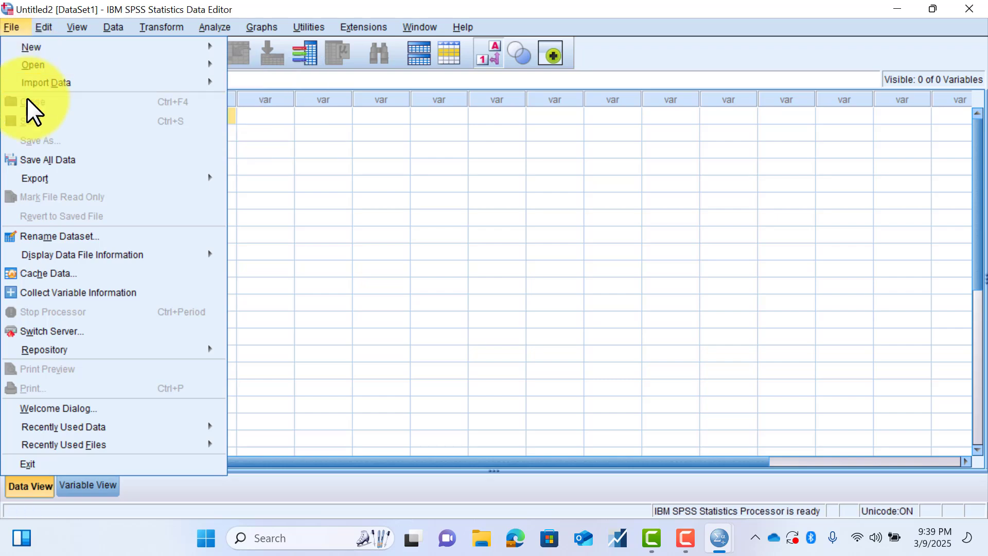
pyautogui.moveTo(64, 445)
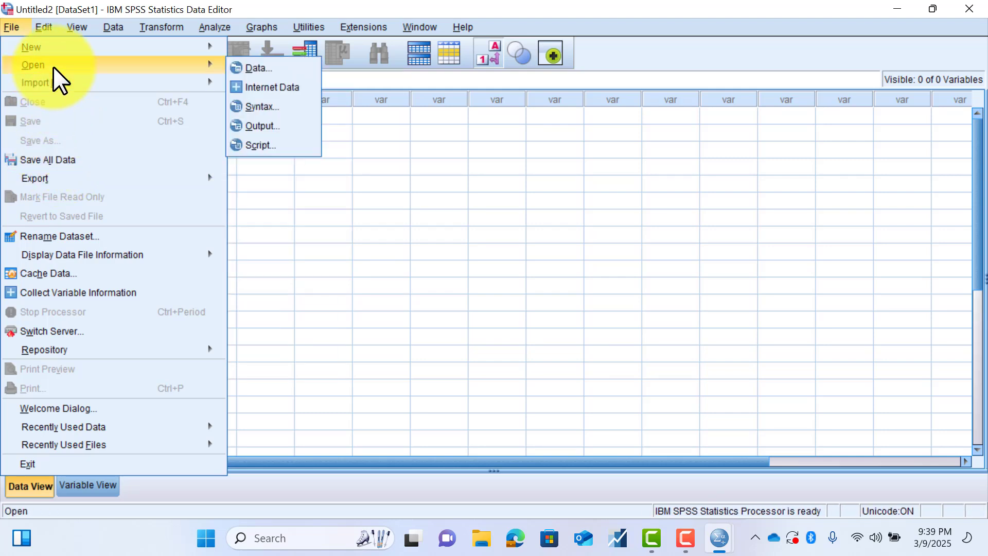
pyautogui.press('Up')
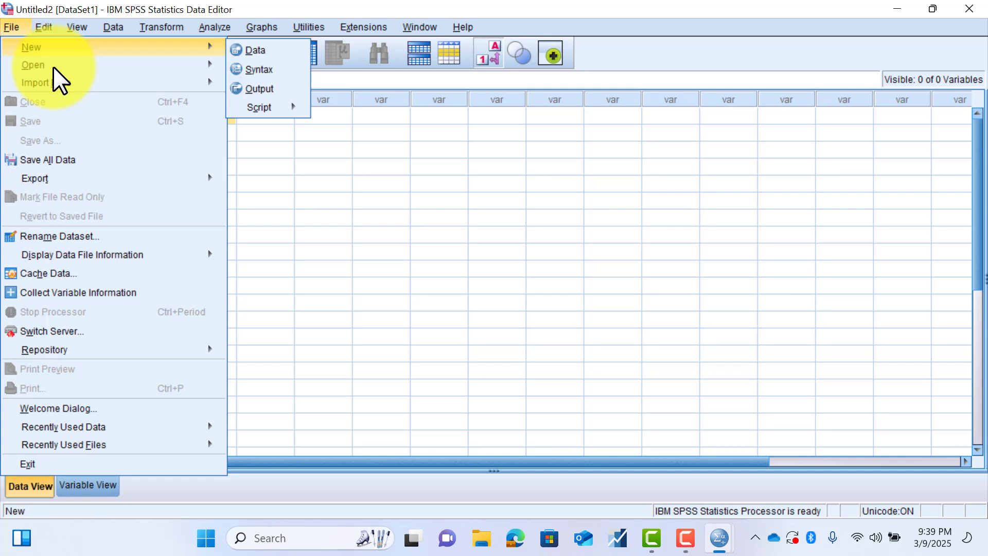
# - Examine the editing commands, including Insert Variable, Insert Cases and Options, and the display settings for the status bar and toolbars
pyautogui.press('Right')
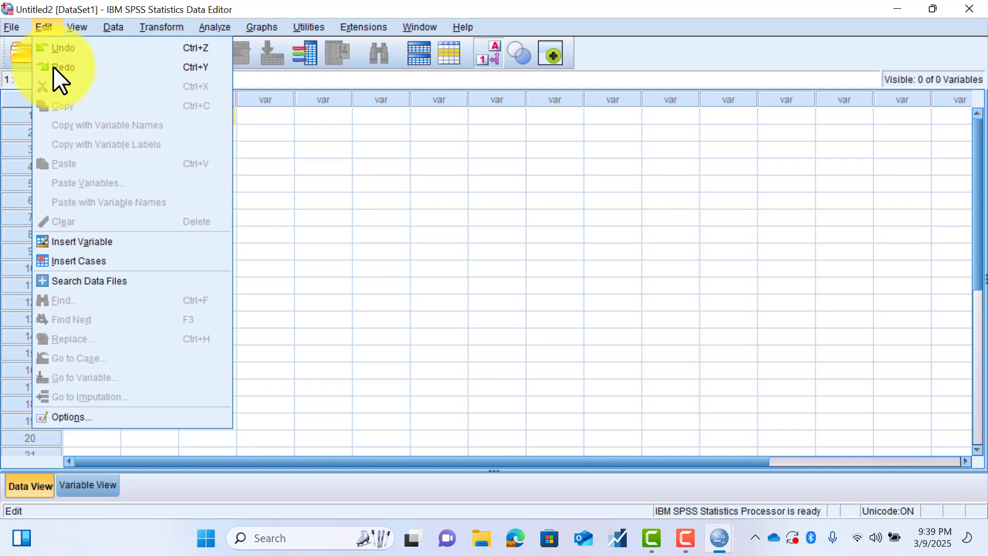
pyautogui.press('Right')
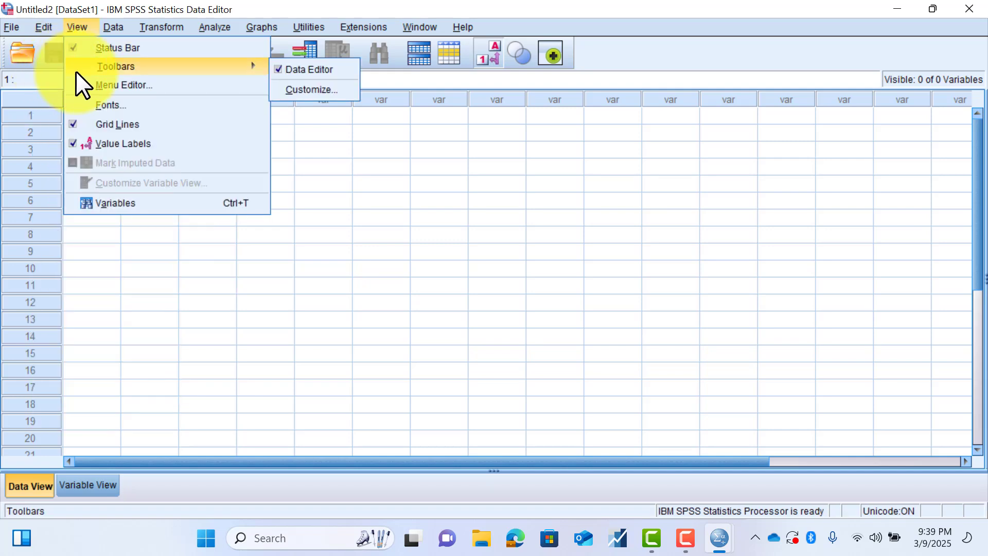
pyautogui.press('Left')
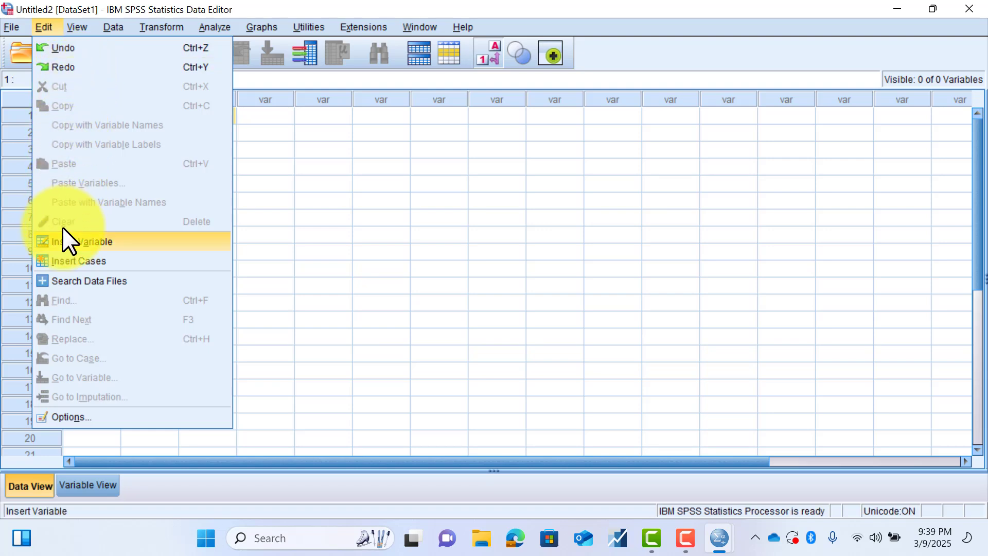
pyautogui.press('Down')
pyautogui.press('Down')
pyautogui.press('Down')
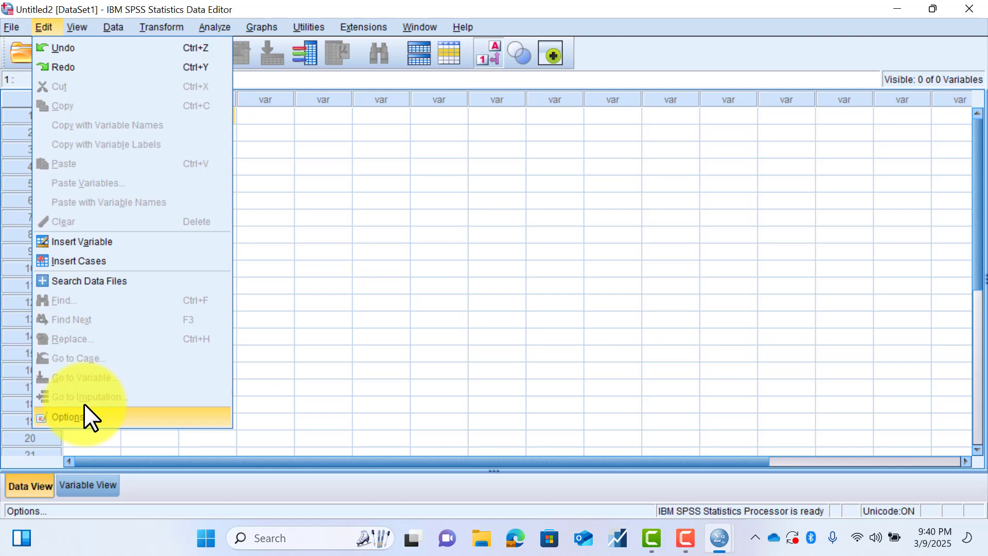
pyautogui.press('Up')
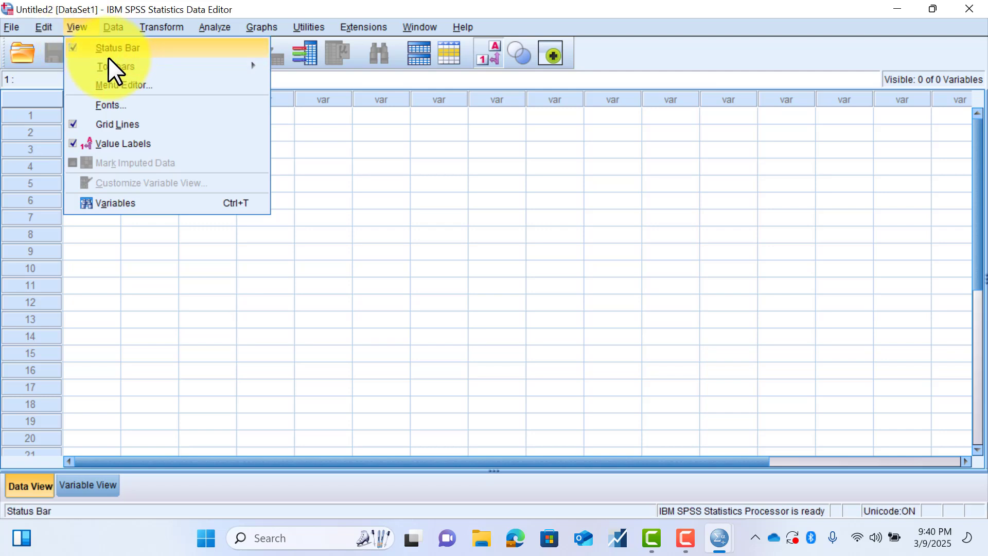
# - Try the status bar display setting, and hide the data grid's lines and show them again
pyautogui.click(78, 25)
pyautogui.click(75, 47)
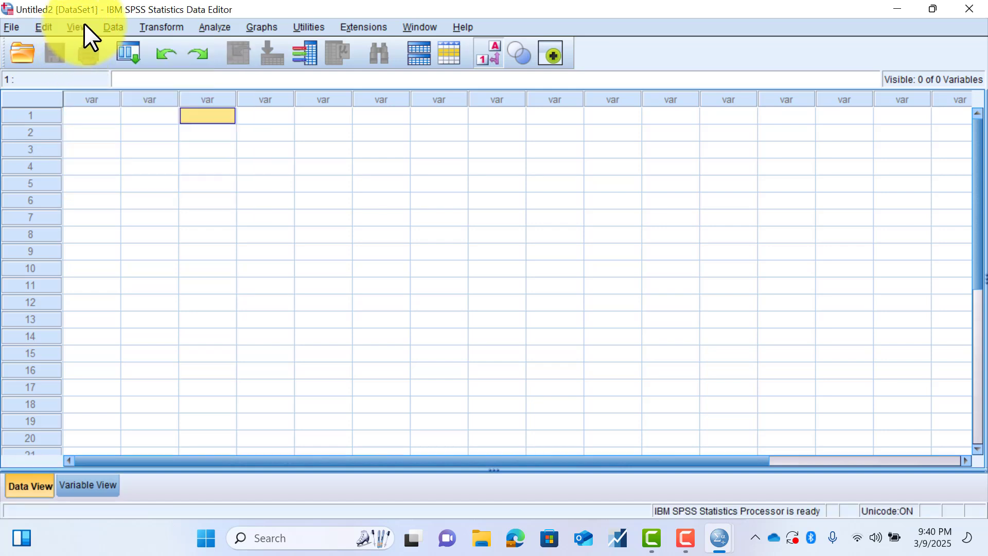
pyautogui.click(82, 26)
pyautogui.moveTo(101, 61)
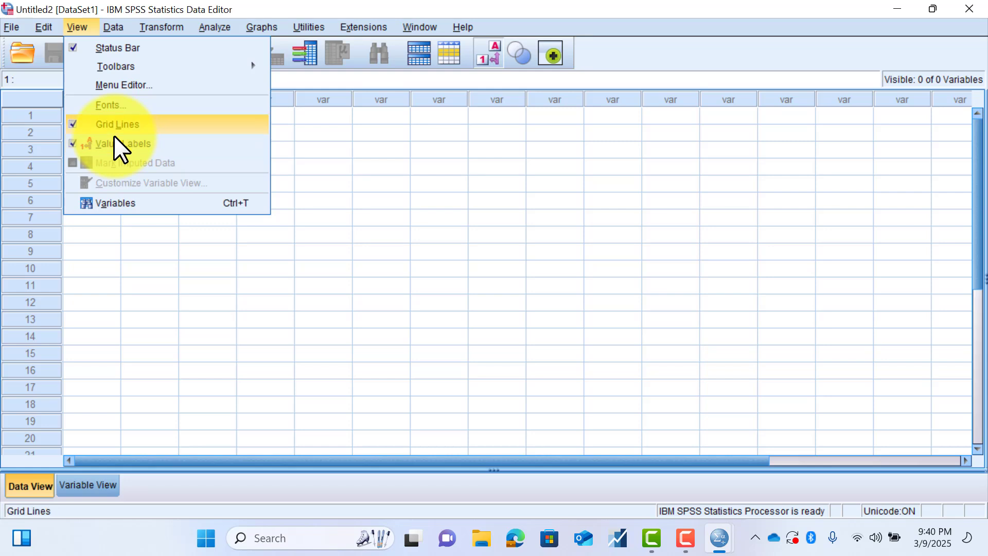
pyautogui.click(71, 125)
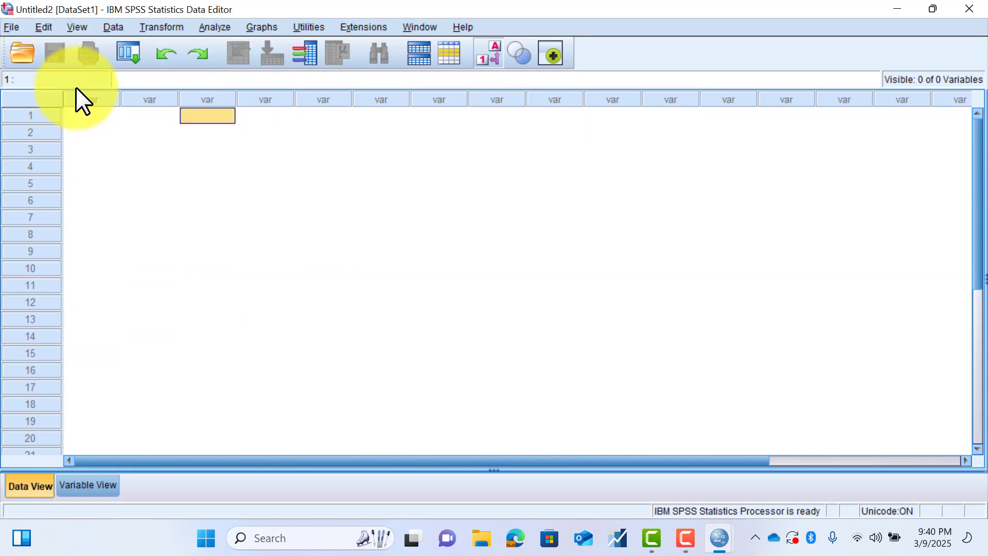
pyautogui.click(77, 27)
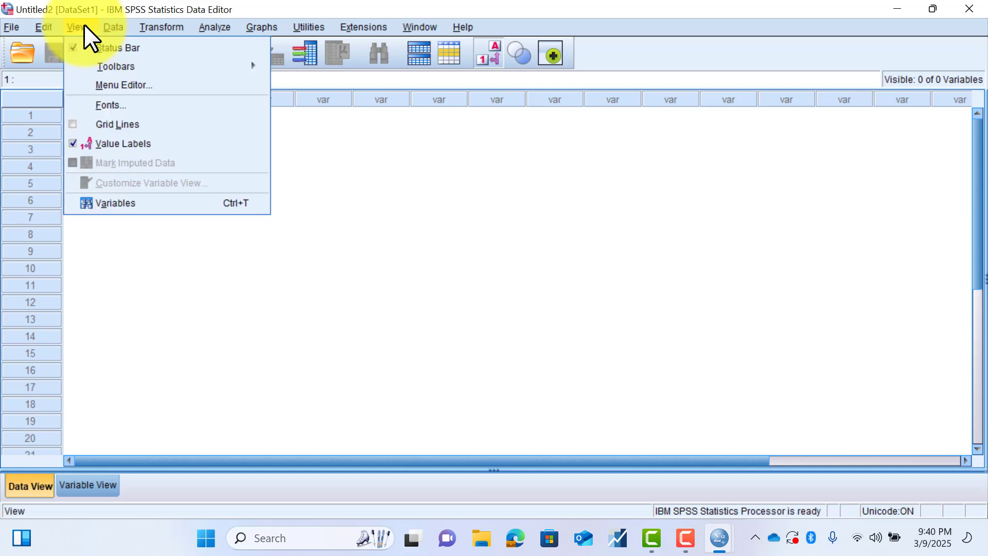
pyautogui.click(72, 126)
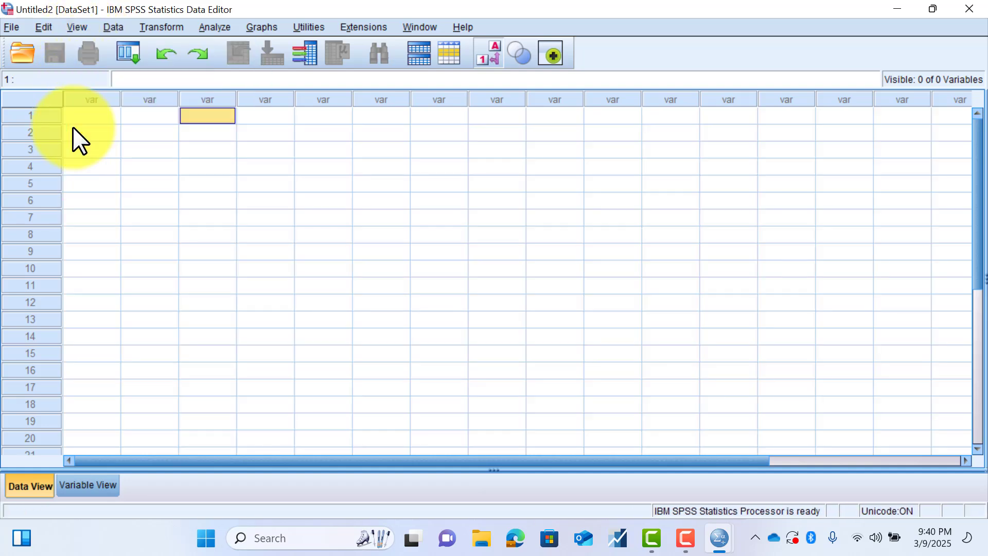
# - Examine the data management commands, including Restructure, Split File, Select Cases and Define date and time, plus the variable transformation commands
pyautogui.click(121, 26)
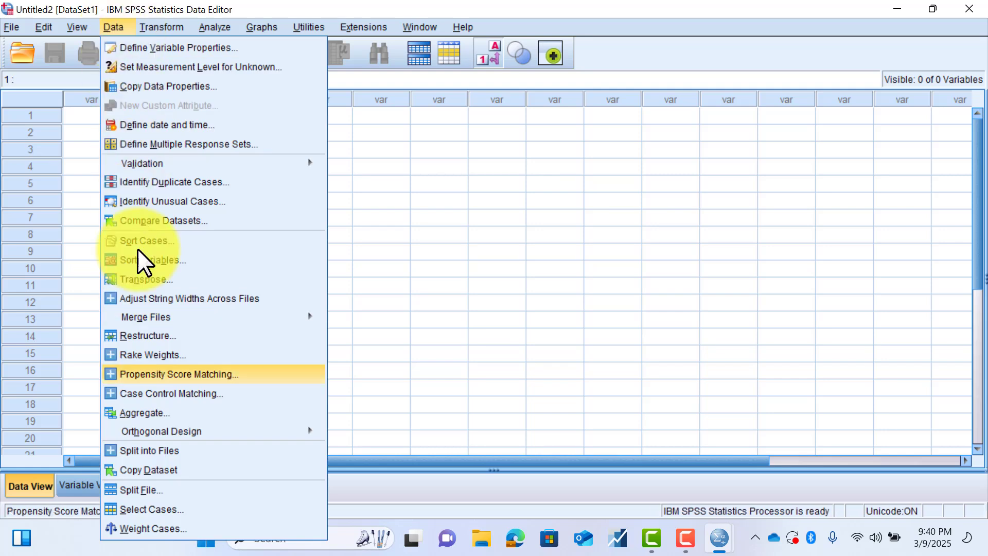
pyautogui.press('Up')
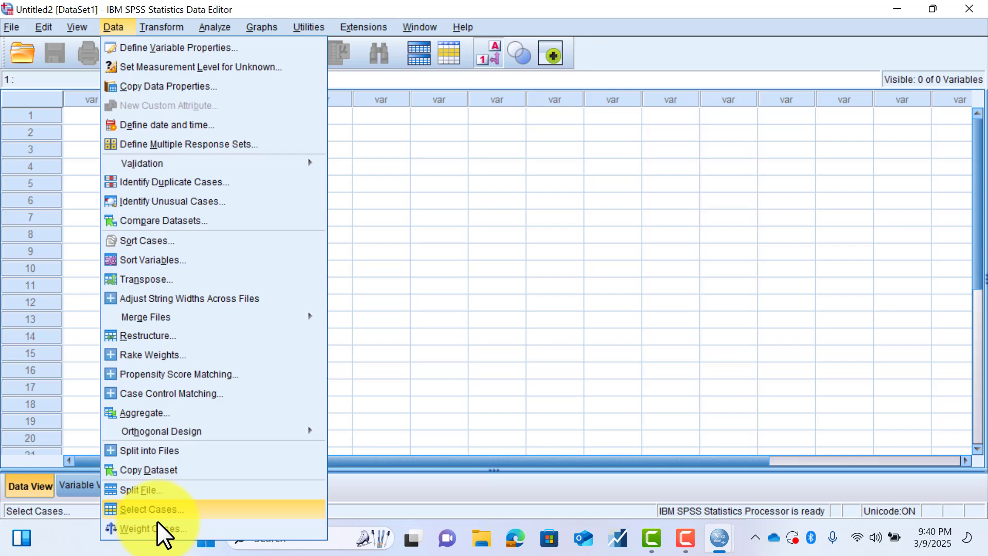
pyautogui.press('Up')
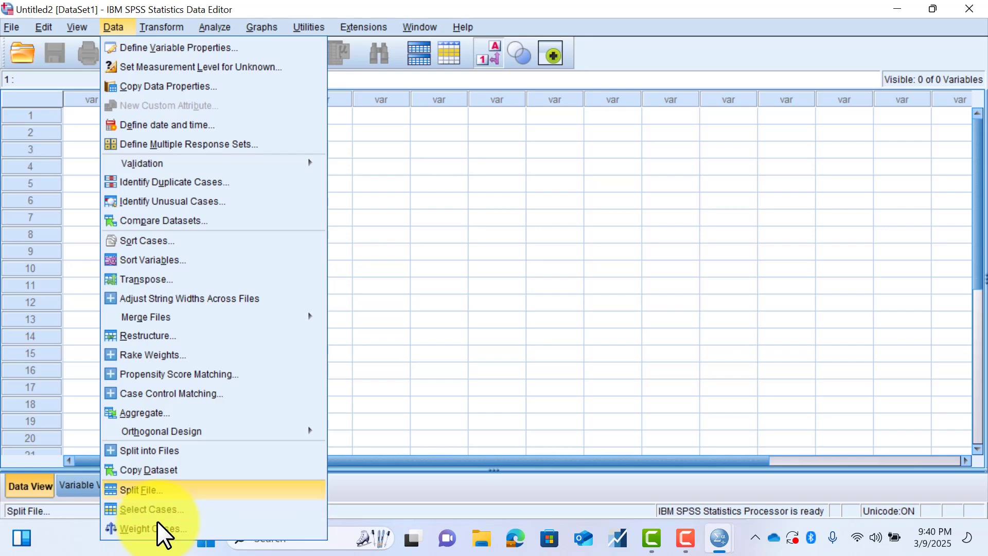
pyautogui.press('Up')
pyautogui.press('Up')
pyautogui.press('Up')
pyautogui.press('Up')
pyautogui.press('Up')
pyautogui.press('Up')
pyautogui.press('Up')
pyautogui.press('Up')
pyautogui.press('Up')
pyautogui.press('Up')
pyautogui.press('Down')
pyautogui.press('Down')
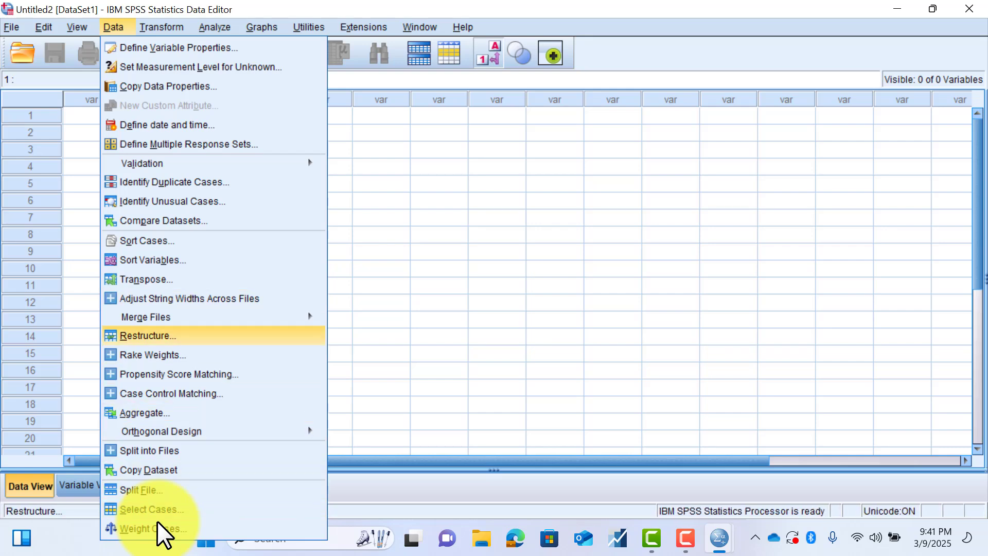
pyautogui.press('Up')
pyautogui.press('Up')
pyautogui.press('Up')
pyautogui.press('Up')
pyautogui.press('Up')
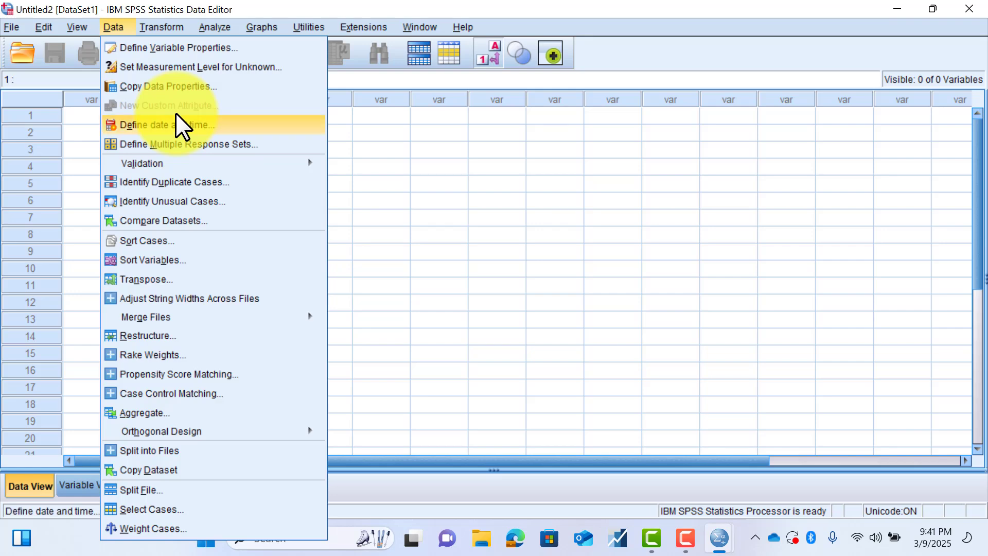
pyautogui.moveTo(165, 23)
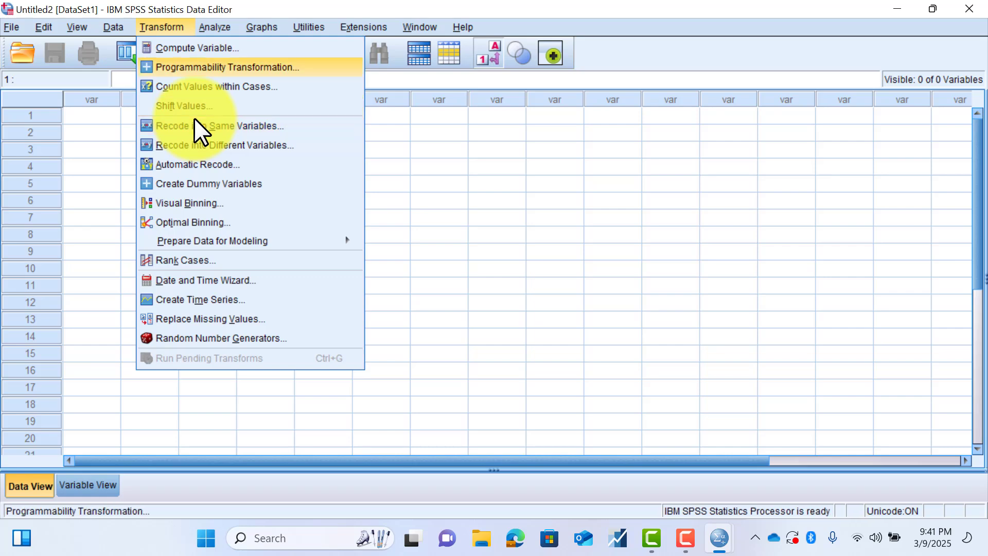
# - Examine the statistical analysis procedures, including the choices under Reports, Compare Means and Correlate
pyautogui.moveTo(209, 35)
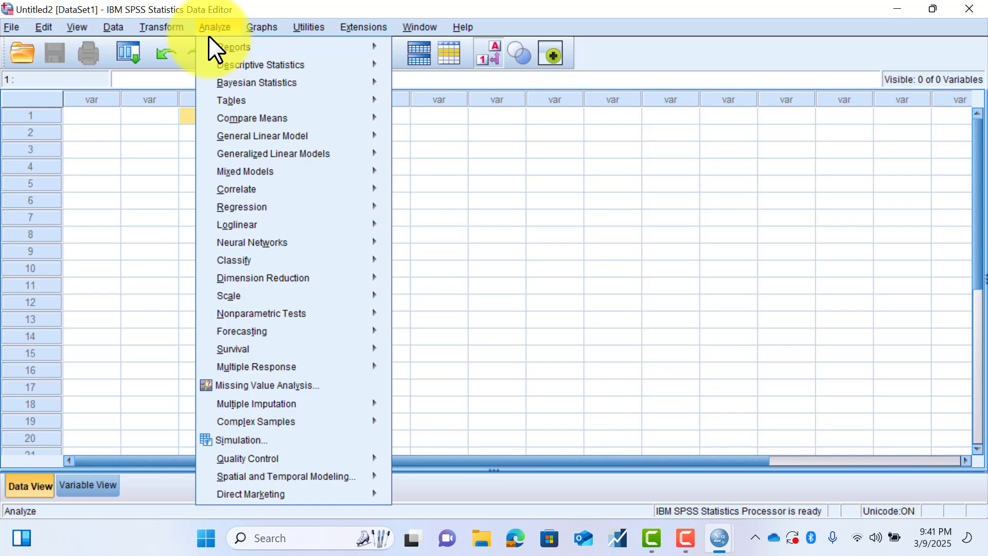
pyautogui.press('Down')
pyautogui.press('Down')
pyautogui.press('Down')
pyautogui.press('Down')
pyautogui.press('Down')
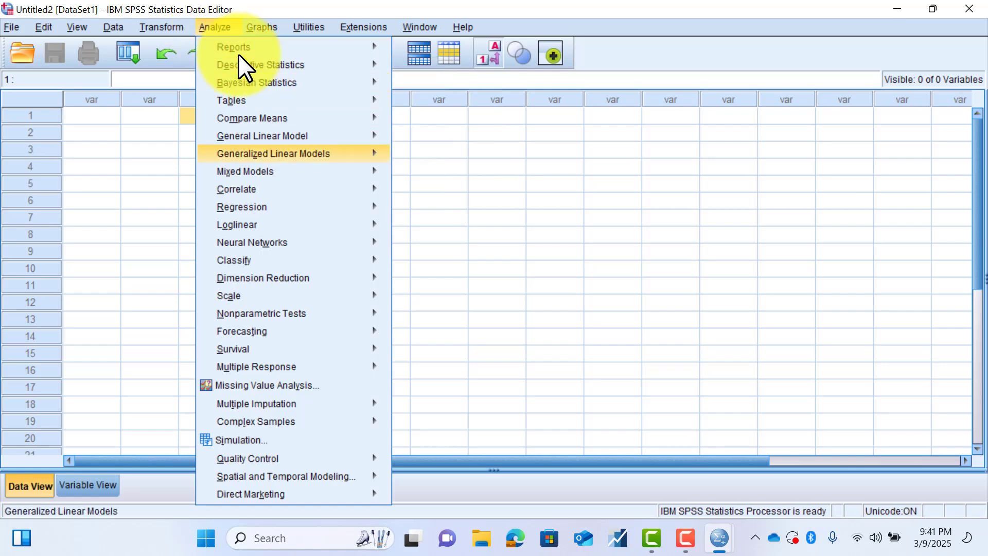
pyautogui.press('Down')
pyautogui.press('Down')
pyautogui.press('Down')
pyautogui.press('Down')
pyautogui.press('Down')
pyautogui.press('Down')
pyautogui.press('Down')
pyautogui.press('Up')
pyautogui.press('Up')
pyautogui.press('Up')
pyautogui.press('Up')
pyautogui.press('Up')
pyautogui.press('Up')
pyautogui.press('Up')
pyautogui.press('Up')
pyautogui.press('Up')
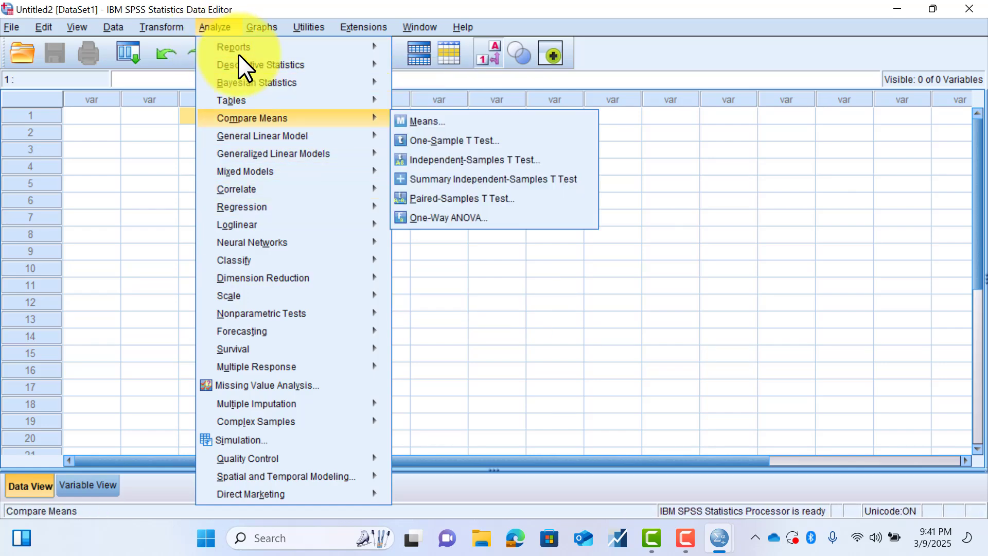
pyautogui.press('Down')
pyautogui.press('Down')
pyautogui.press('Down')
pyautogui.press('Down')
pyautogui.press('Down')
pyautogui.press('Down')
pyautogui.press('Down')
pyautogui.press('Down')
pyautogui.press('Down')
pyautogui.press('Down')
pyautogui.press('Down')
pyautogui.press('Up')
pyautogui.press('Up')
pyautogui.press('Up')
pyautogui.press('Up')
pyautogui.press('Up')
pyautogui.press('Up')
pyautogui.press('Up')
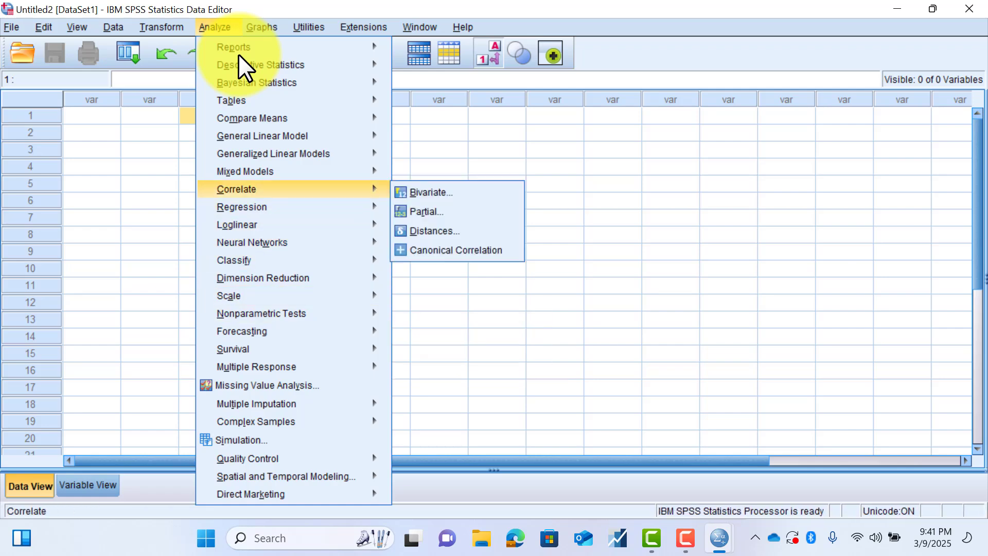
pyautogui.press('Down')
pyautogui.press('Down')
pyautogui.press('Down')
pyautogui.press('Down')
pyautogui.press('Down')
pyautogui.press('Down')
pyautogui.press('Down')
pyautogui.press('Down')
pyautogui.press('Down')
pyautogui.press('Down')
pyautogui.press('Down')
pyautogui.press('Down')
pyautogui.press('Down')
pyautogui.press('Down')
pyautogui.press('Down')
pyautogui.press('Up')
pyautogui.press('Up')
pyautogui.press('Up')
pyautogui.press('Up')
pyautogui.press('Up')
pyautogui.press('Up')
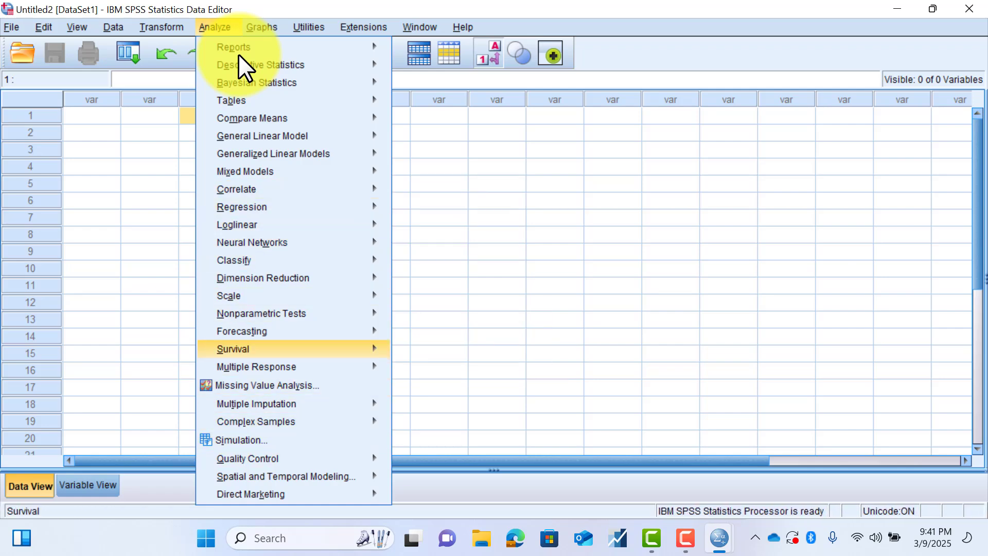
pyautogui.press('Down')
pyautogui.press('Down')
pyautogui.press('Down')
pyautogui.press('Down')
pyautogui.press('Down')
pyautogui.press('Down')
pyautogui.press('Up')
pyautogui.press('Up')
pyautogui.press('Up')
pyautogui.press('Up')
pyautogui.press('Up')
pyautogui.press('Up')
pyautogui.press('Up')
pyautogui.press('Up')
pyautogui.press('Up')
pyautogui.press('Up')
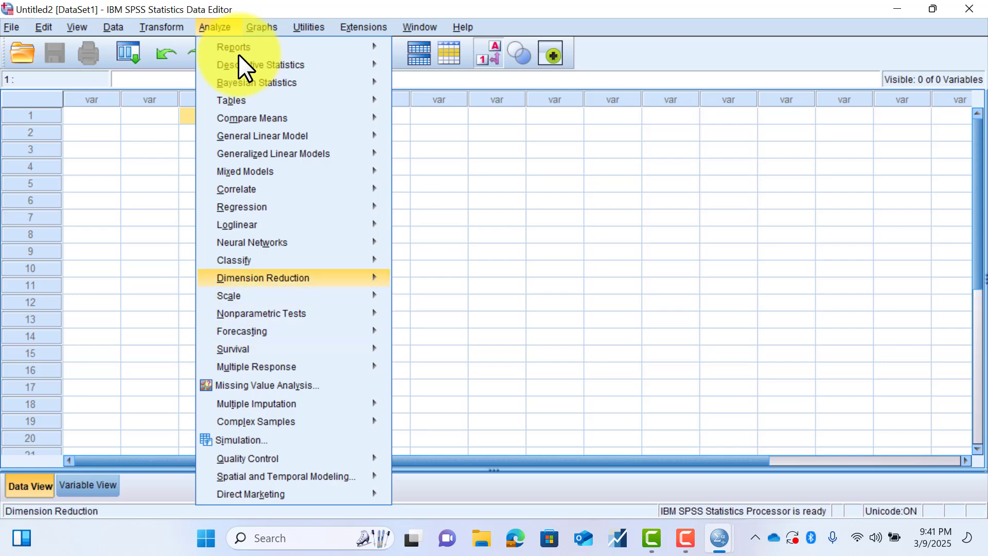
pyautogui.press('Up')
pyautogui.press('Up')
pyautogui.press('Up')
pyautogui.press('Up')
pyautogui.press('Up')
pyautogui.press('Up')
pyautogui.press('Up')
pyautogui.press('Up')
pyautogui.press('Up')
pyautogui.press('Up')
pyautogui.press('Up')
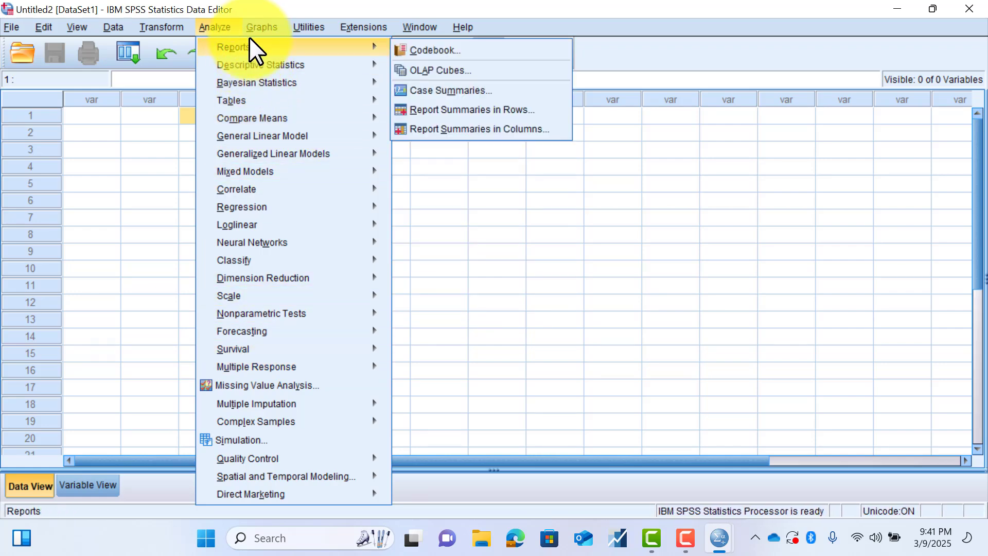
# - Examine the graphing commands, including Chart Builder and the chart types under Legacy Dialogs
pyautogui.moveTo(249, 35)
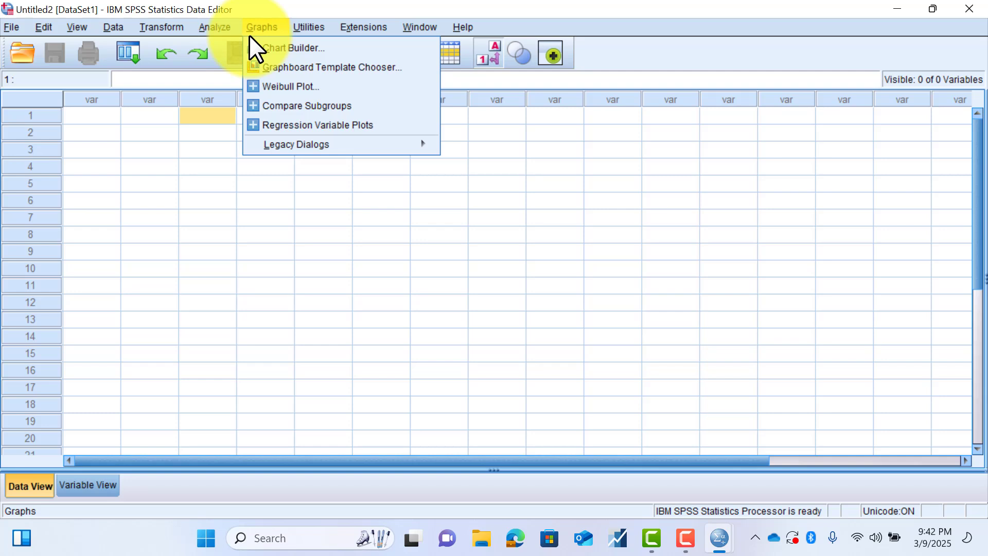
pyautogui.moveTo(299, 137)
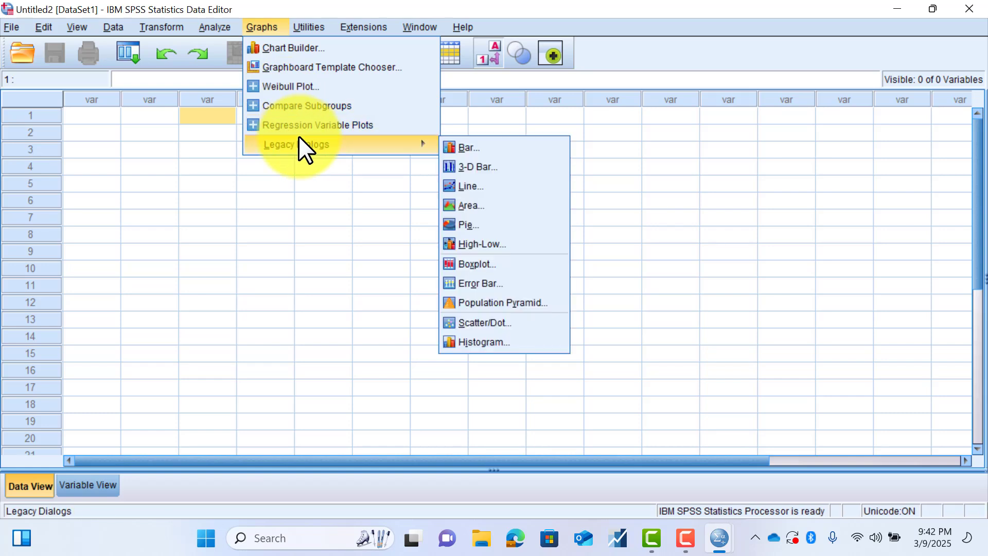
pyautogui.press('Right')
pyautogui.press('Down')
pyautogui.press('Down')
pyautogui.press('Down')
pyautogui.press('Down')
pyautogui.press('Down')
pyautogui.press('Down')
pyautogui.press('Down')
pyautogui.press('Down')
pyautogui.press('Down')
pyautogui.press('Down')
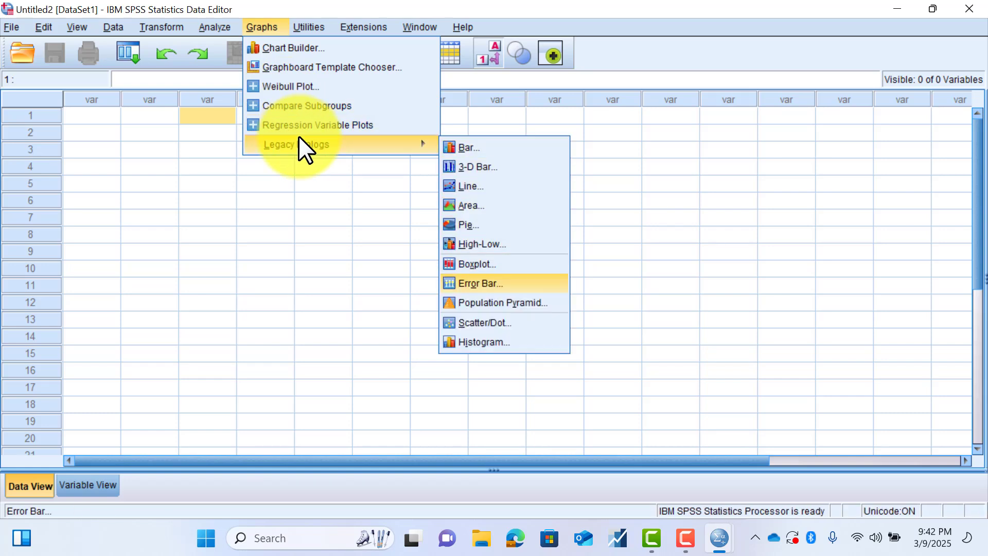
pyautogui.press('Up')
pyautogui.press('Up')
pyautogui.press('Up')
pyautogui.press('Up')
pyautogui.press('Up')
pyautogui.press('Up')
pyautogui.press('Up')
pyautogui.press('Up')
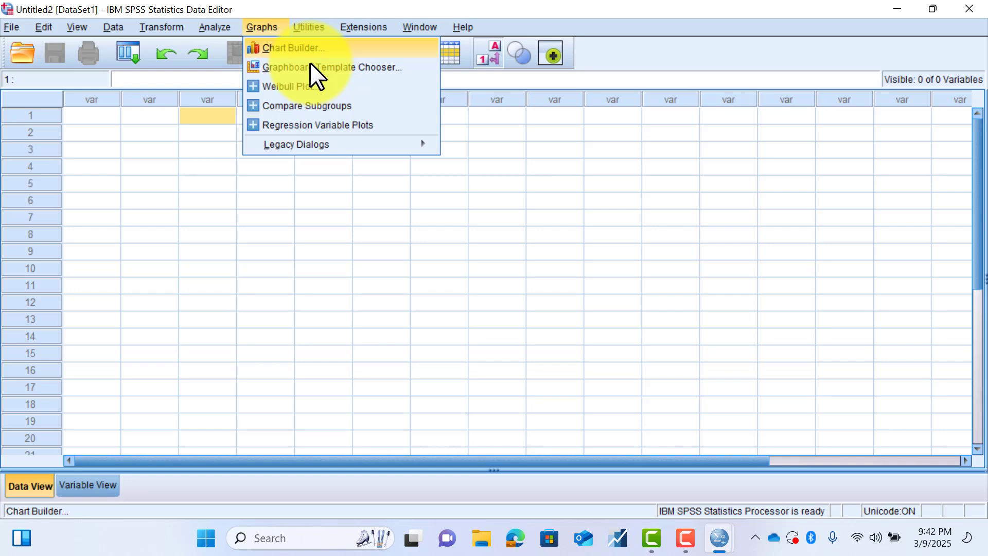
# - Examine the utility commands and the extension commands, including Custom Dialog Builder for Extensions
pyautogui.moveTo(312, 26)
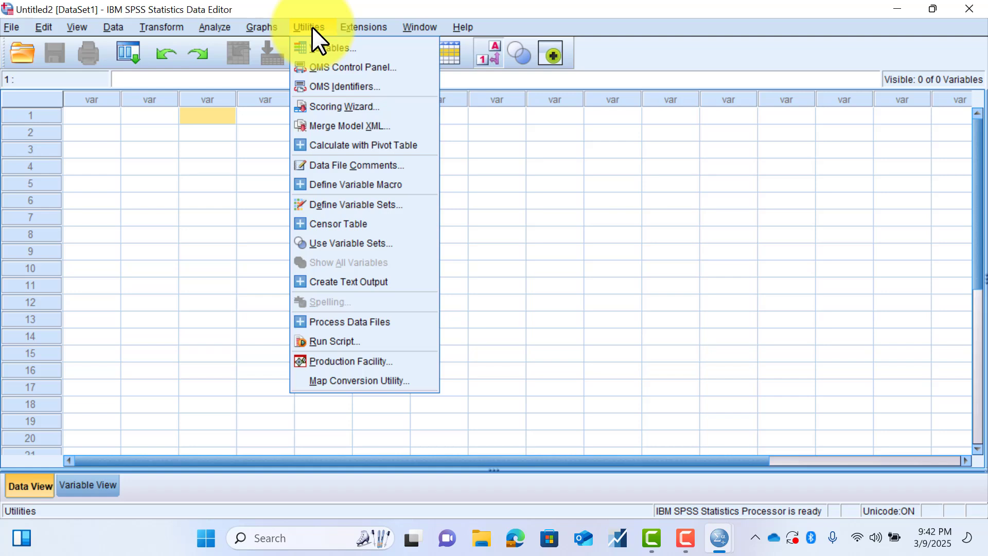
pyautogui.press('Down')
pyautogui.press('Down')
pyautogui.press('Down')
pyautogui.press('Down')
pyautogui.press('Down')
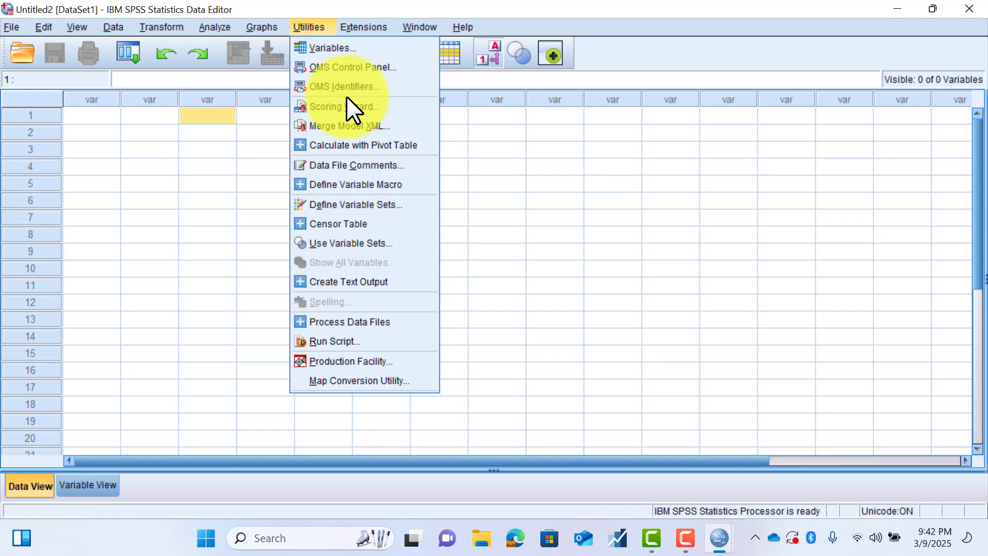
pyautogui.click(360, 28)
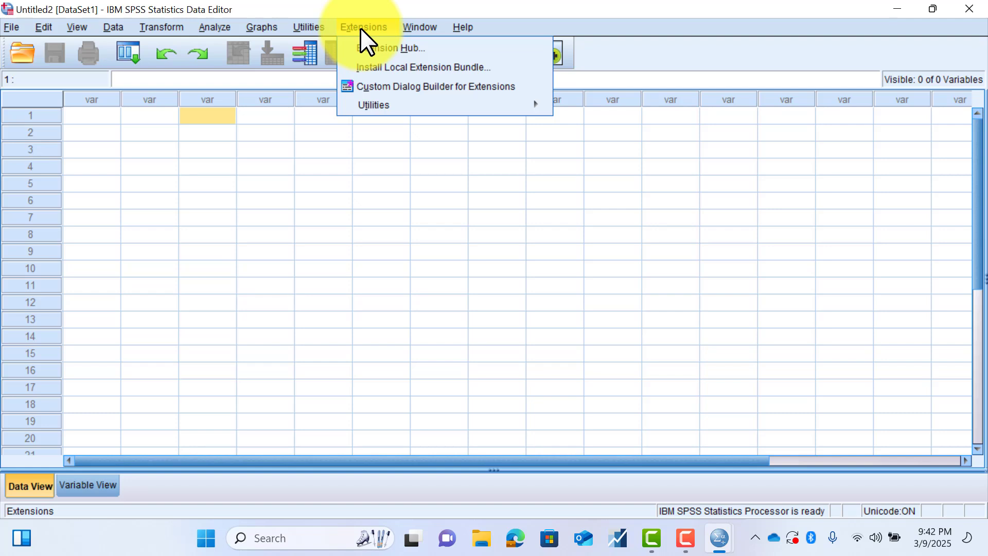
pyautogui.moveTo(379, 104)
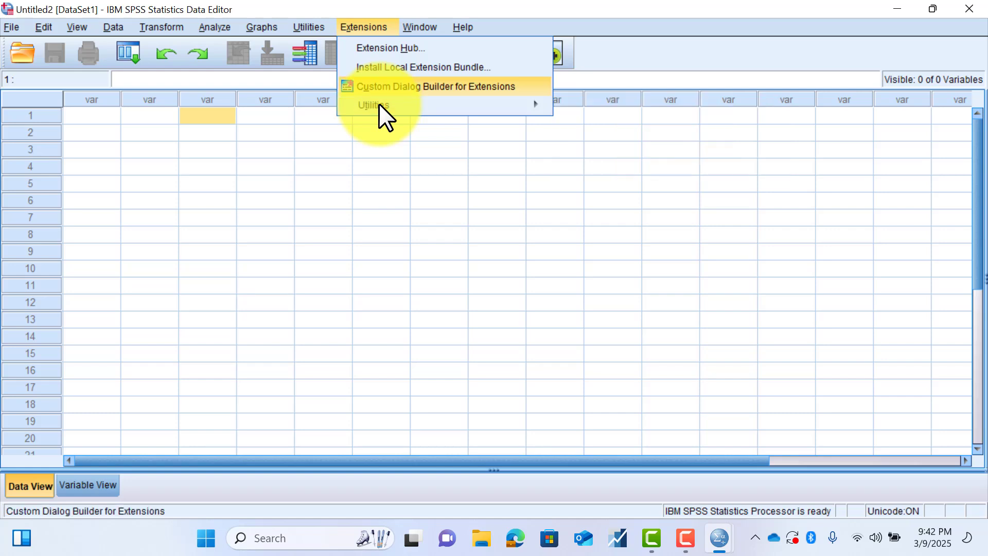
# - Examine the window-handling commands, including the list of open windows, and the available help and support resources
pyautogui.moveTo(405, 30)
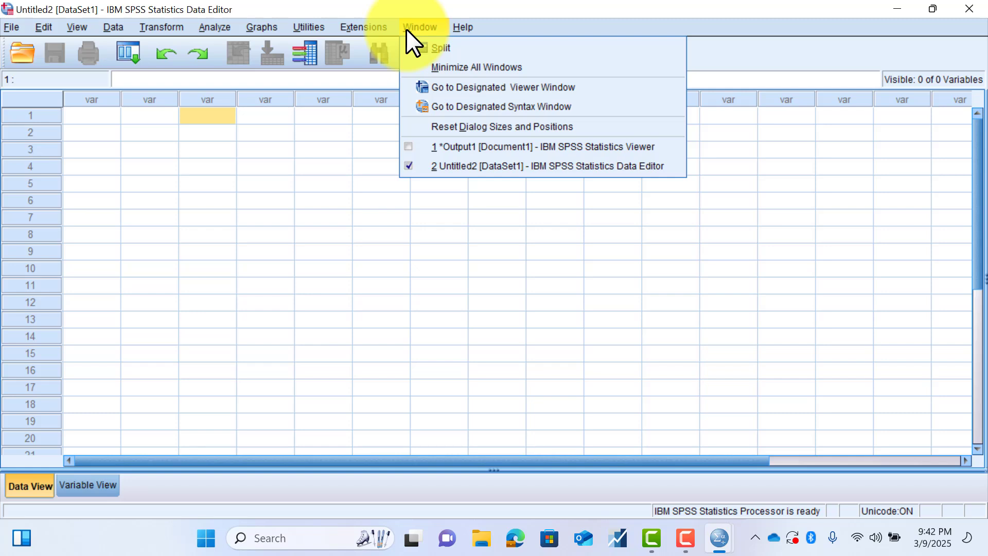
pyautogui.press('Down')
pyautogui.press('Down')
pyautogui.press('Down')
pyautogui.press('Down')
pyautogui.press('Down')
pyautogui.press('Down')
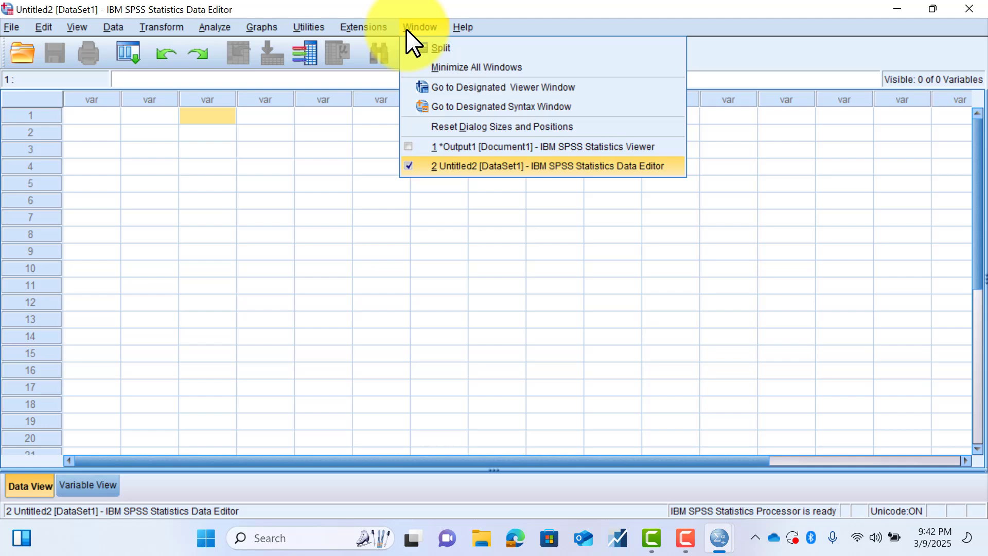
pyautogui.press('Up')
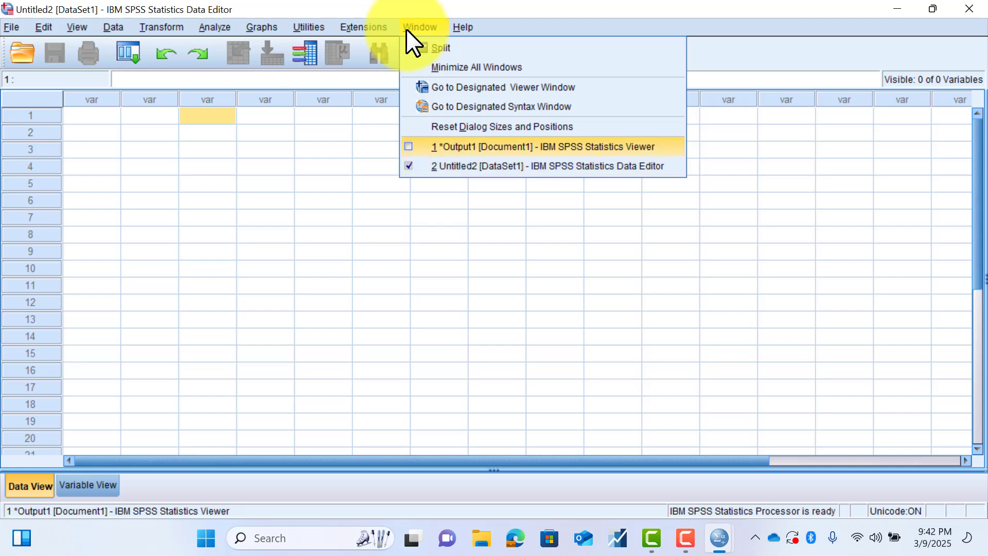
pyautogui.press('Up')
pyautogui.press('Up')
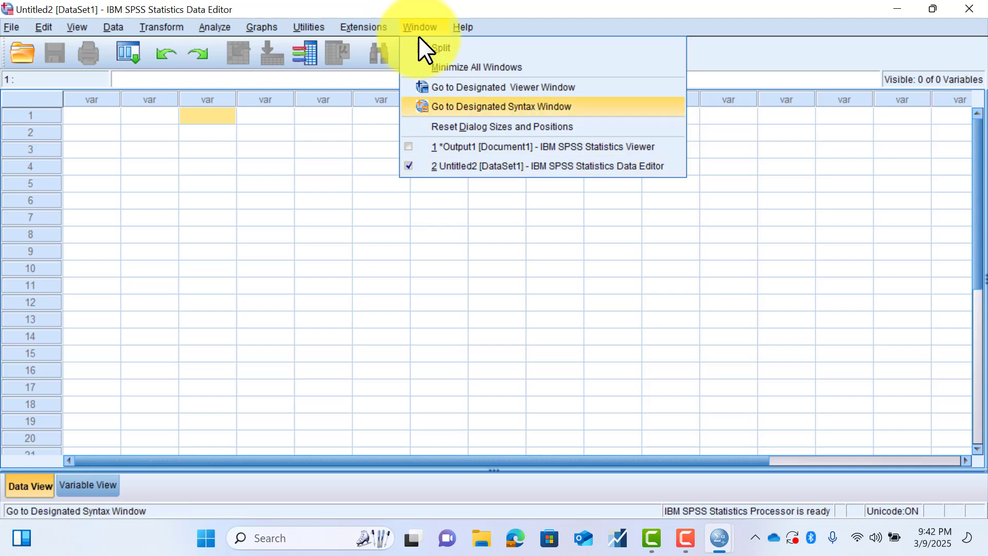
pyautogui.press('Up')
pyautogui.press('Up')
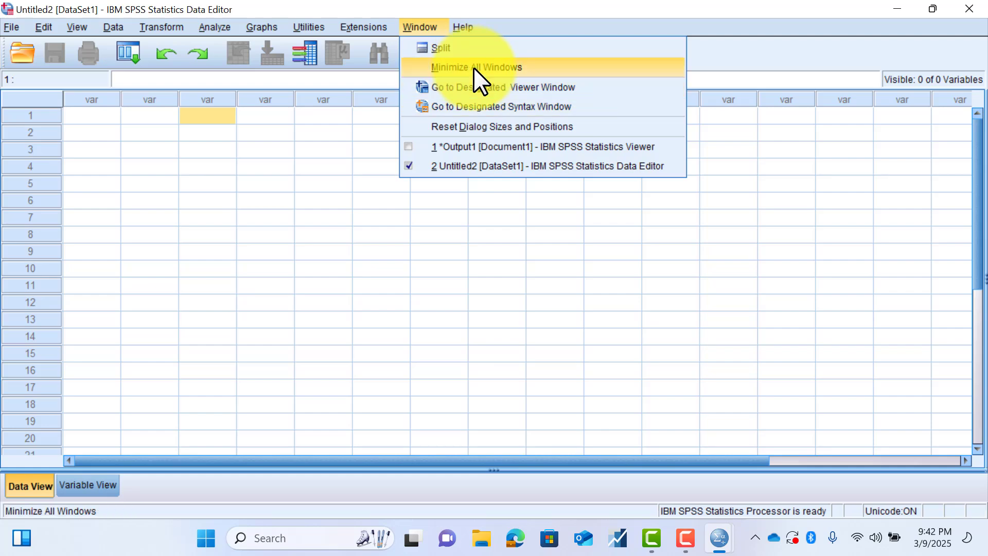
pyautogui.press('Down')
pyautogui.moveTo(477, 19)
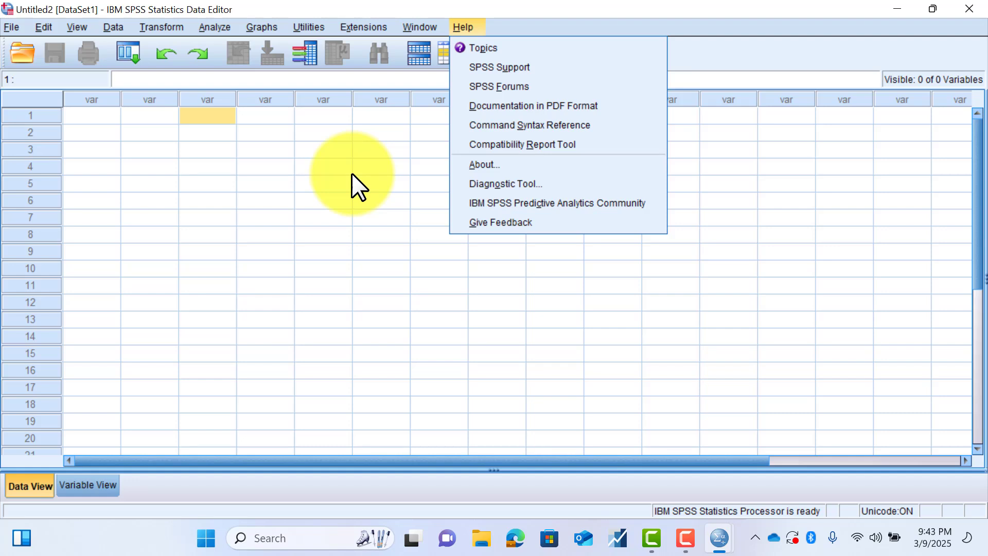
pyautogui.click(319, 223)
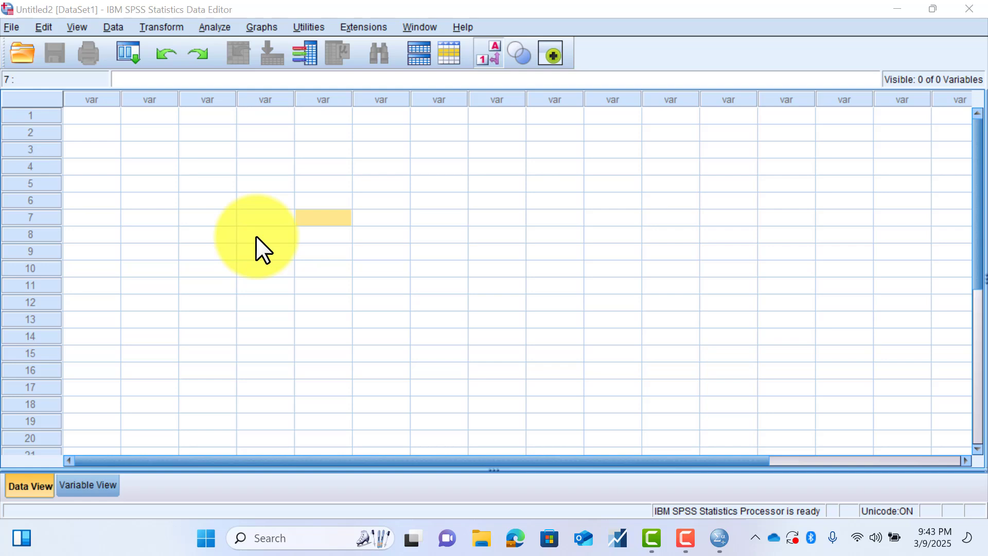
pyautogui.click(151, 183)
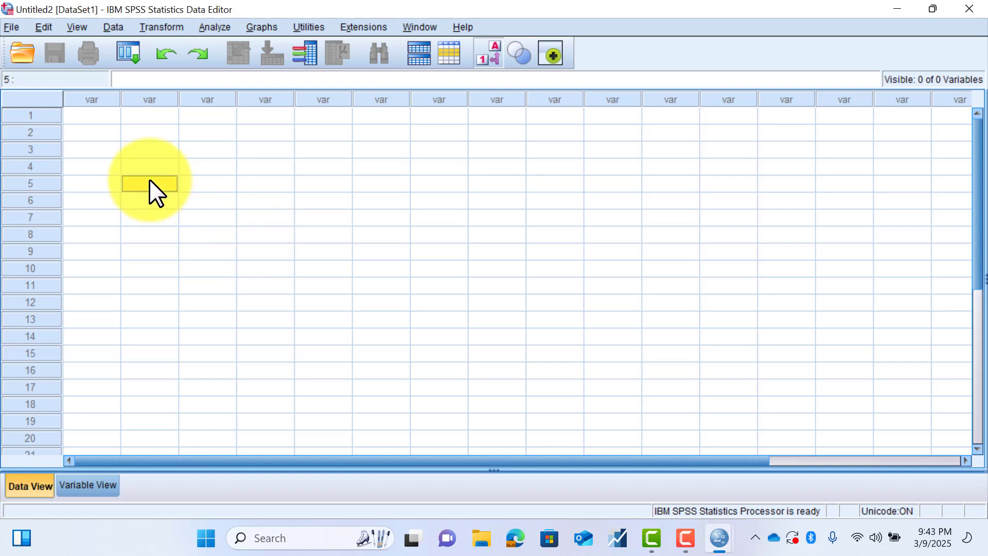
pyautogui.click(83, 117)
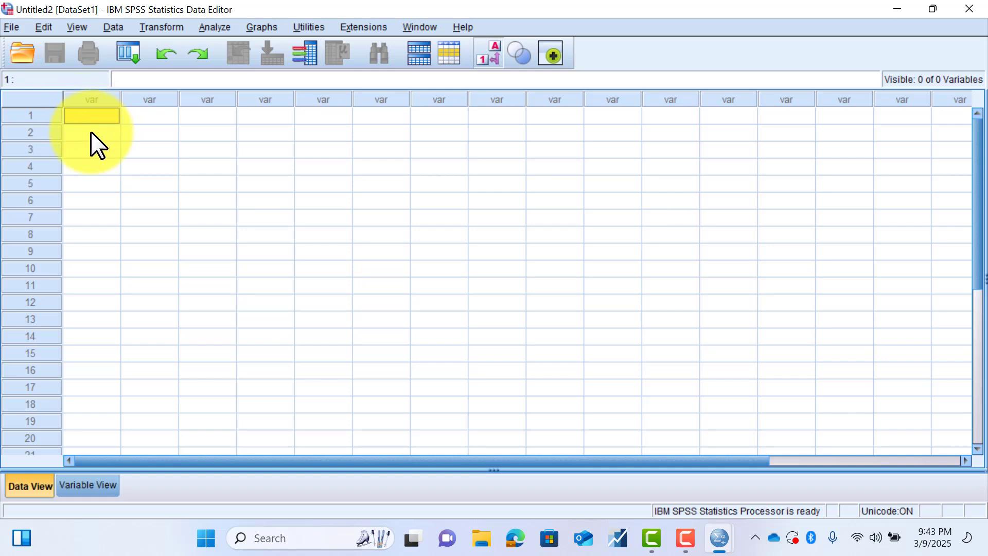
pyautogui.click(106, 154)
pyautogui.click(216, 164)
pyautogui.click(308, 150)
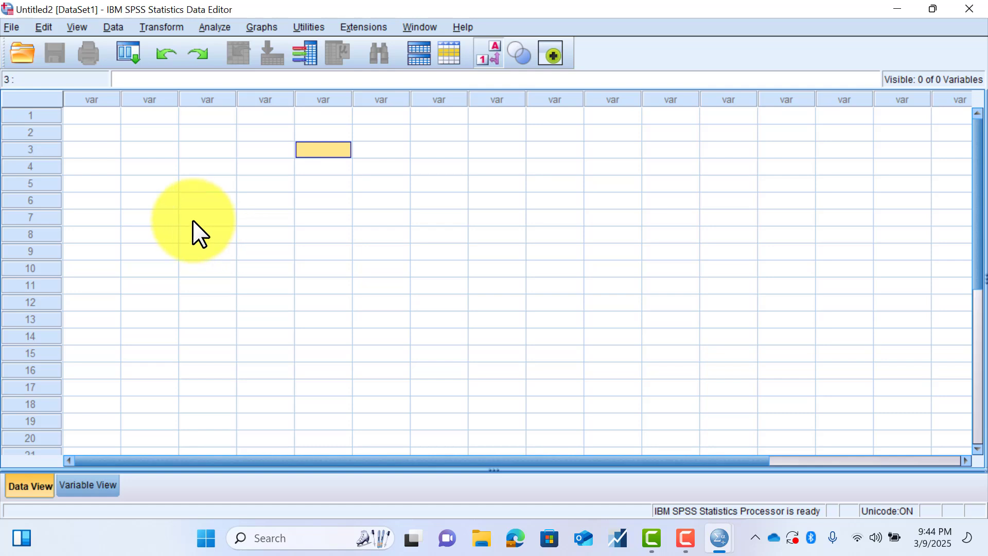
# - Examine the choices for opening existing files and for importing data from sources such as databases, Excel, CSV and text
pyautogui.click(7, 26)
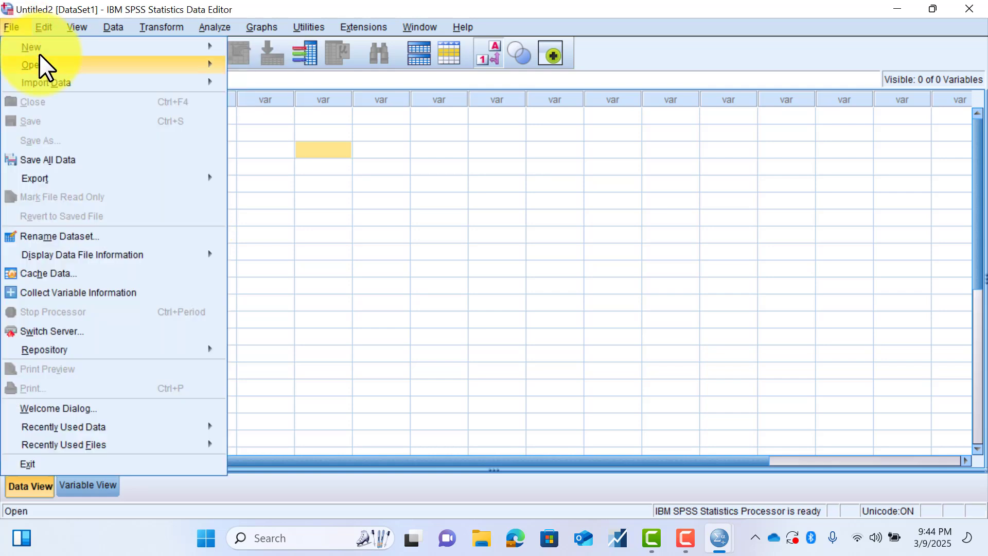
pyautogui.moveTo(41, 63)
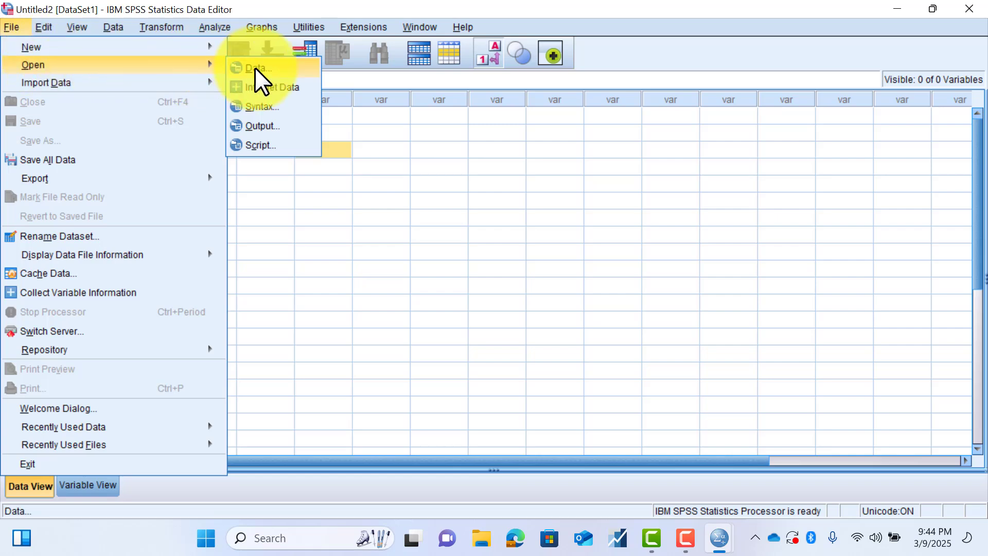
pyautogui.moveTo(140, 82)
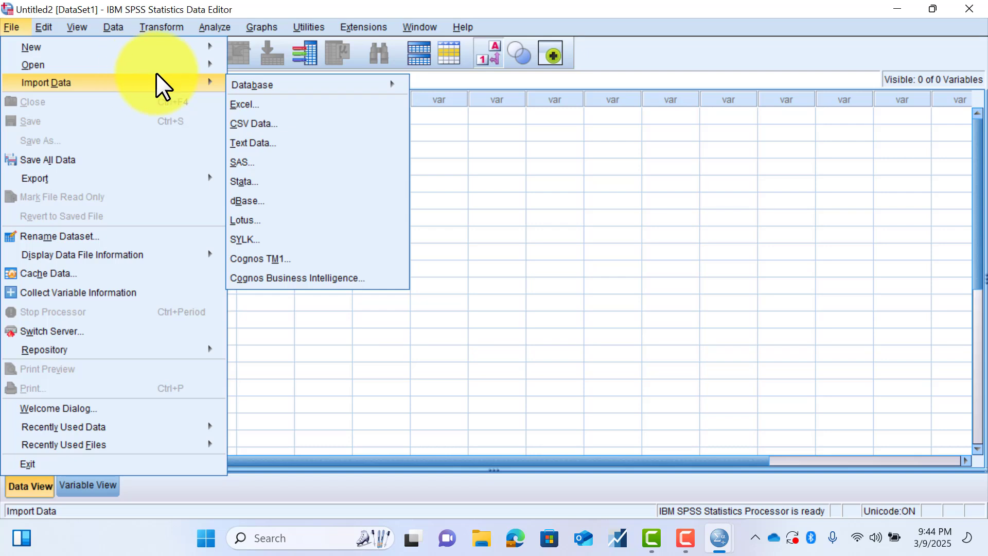
pyautogui.moveTo(268, 86)
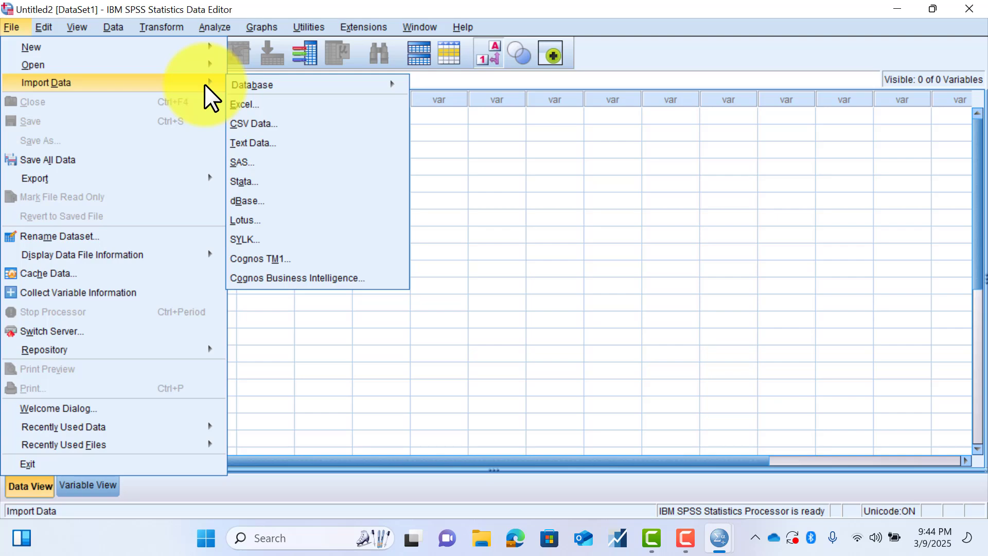
# - Start opening a data file, review the supported file types and keep SPSS Statistics (*.sav, *.zsav) as the type
pyautogui.moveTo(205, 65)
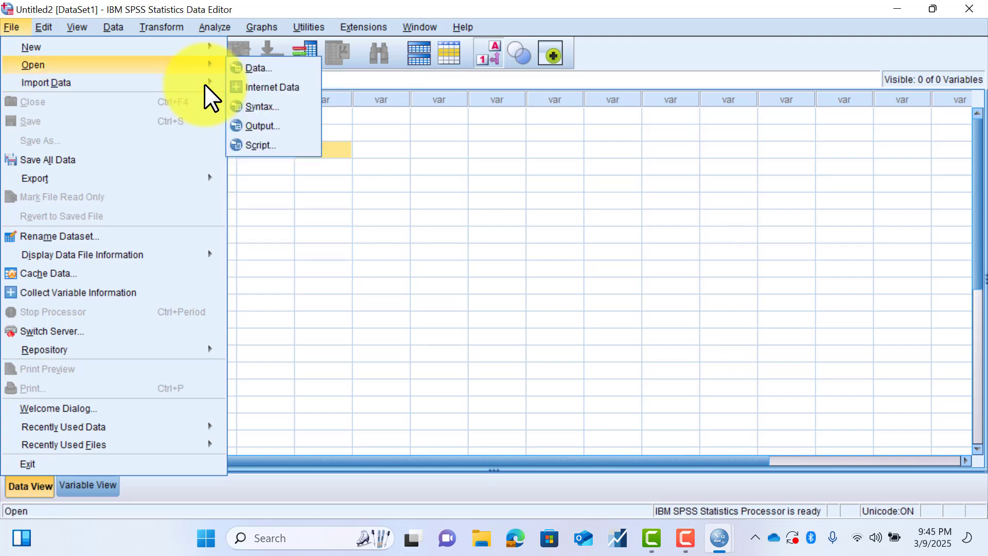
pyautogui.click(258, 67)
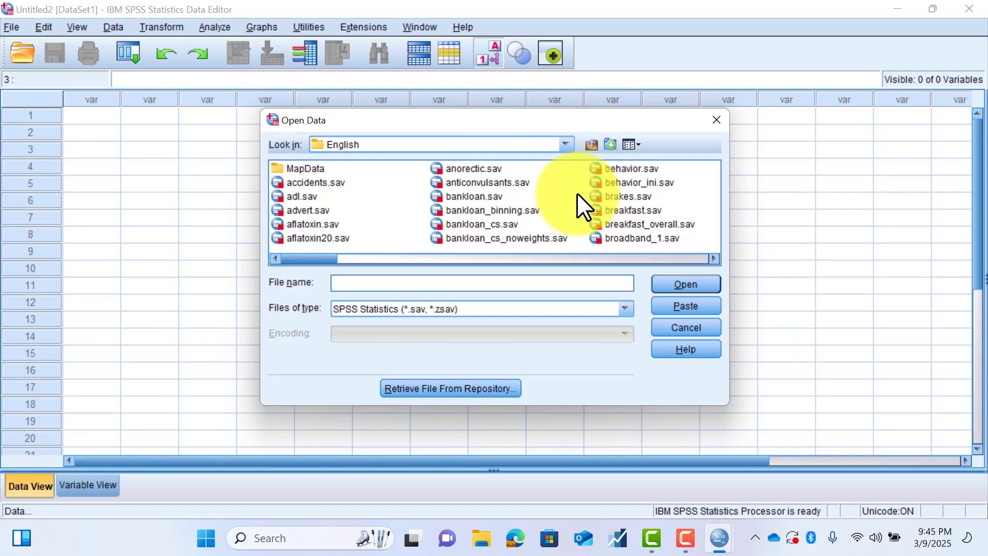
pyautogui.moveTo(308, 260); pyautogui.dragTo(327, 279)
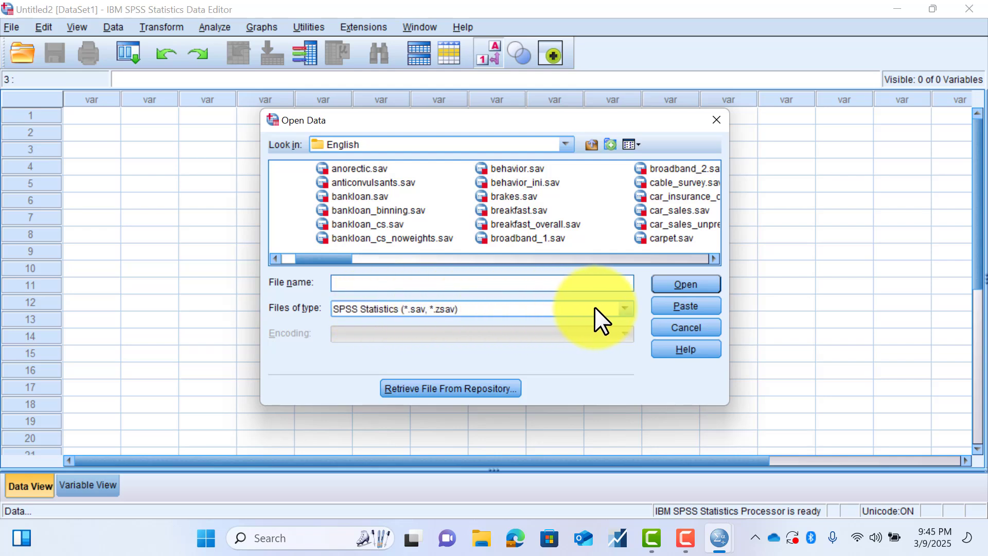
pyautogui.click(626, 307)
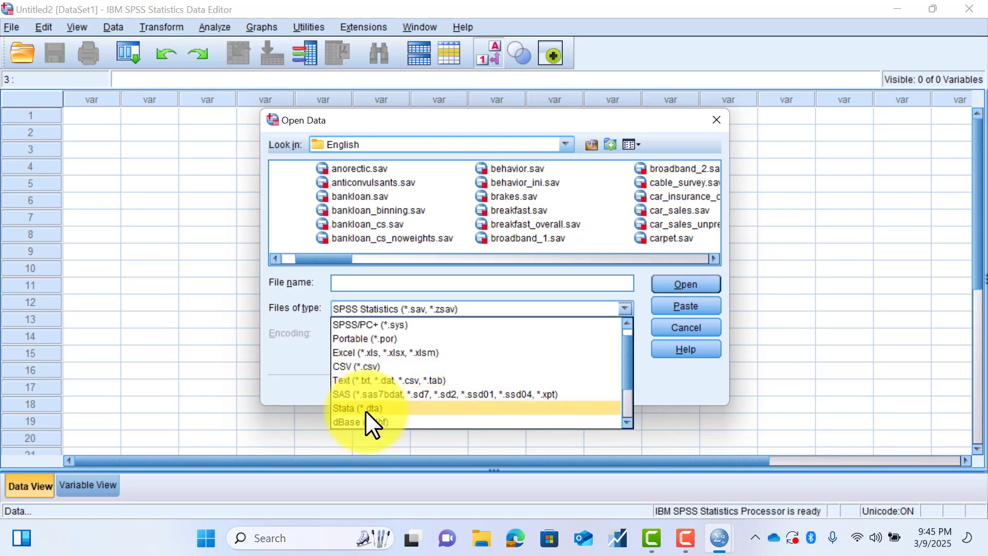
pyautogui.scroll(-2, 401, 396)
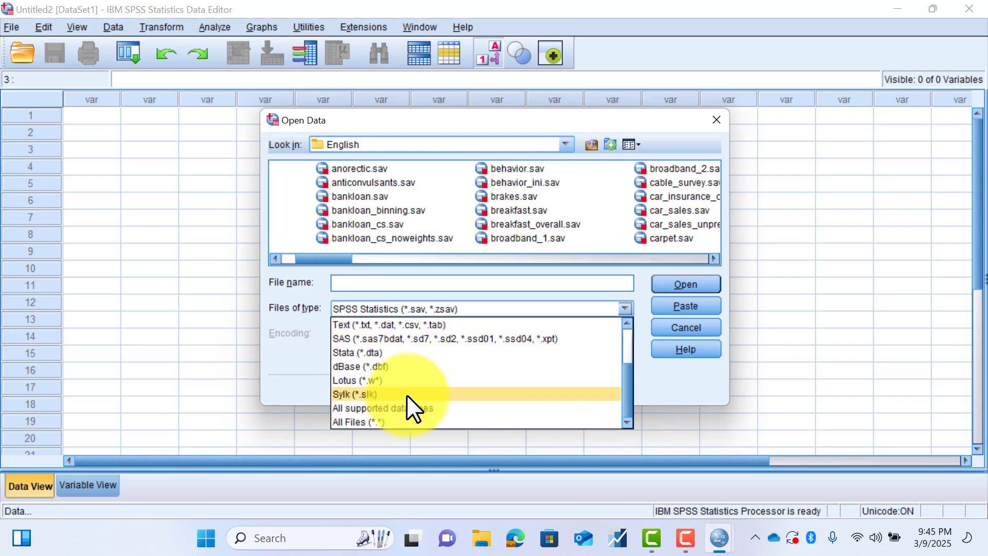
pyautogui.scroll(2, 407, 394)
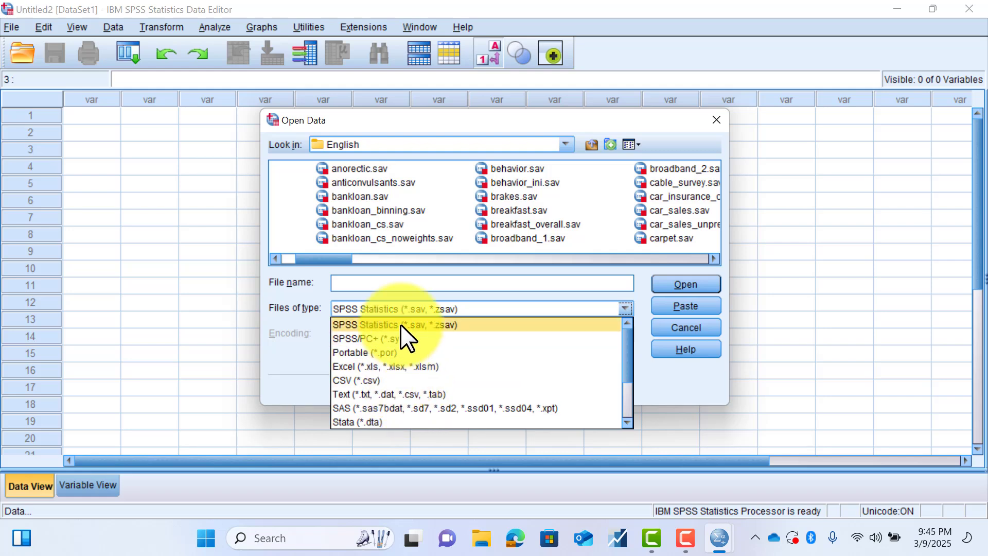
pyautogui.click(401, 324)
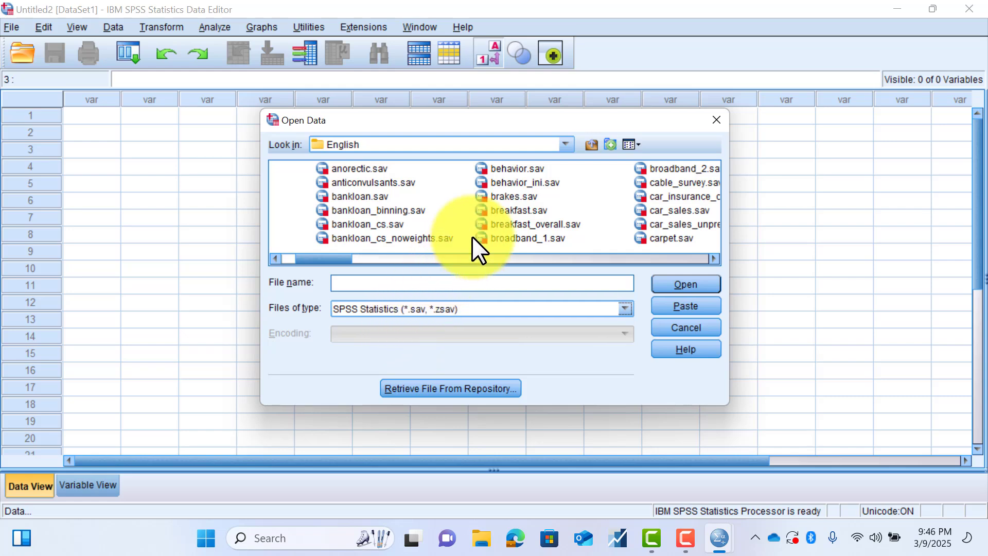
# - Open the sample data file demo.sav from the English folder and look through its records
pyautogui.click(505, 196)
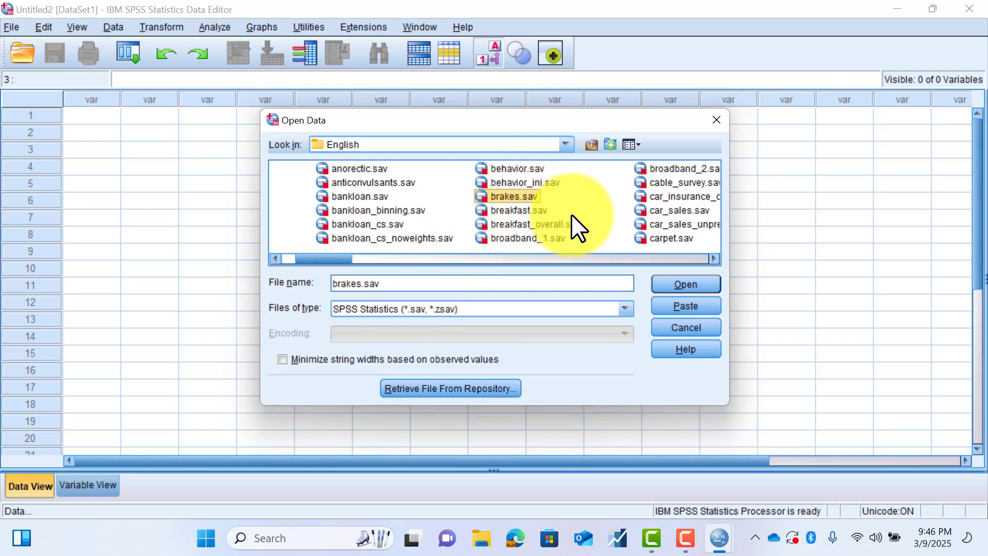
pyautogui.click(713, 257)
pyautogui.moveTo(712, 258); pyautogui.dragTo(712, 258)
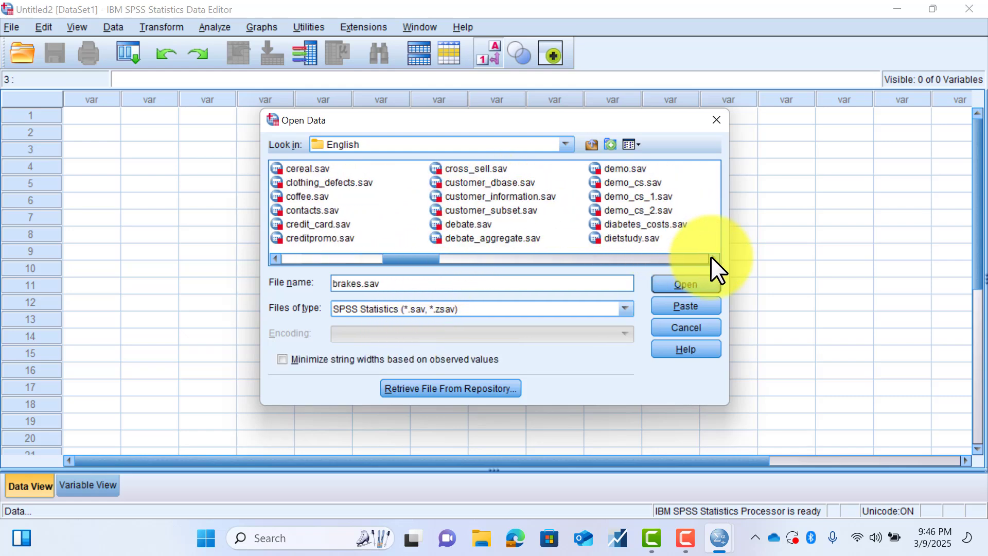
pyautogui.click(622, 169)
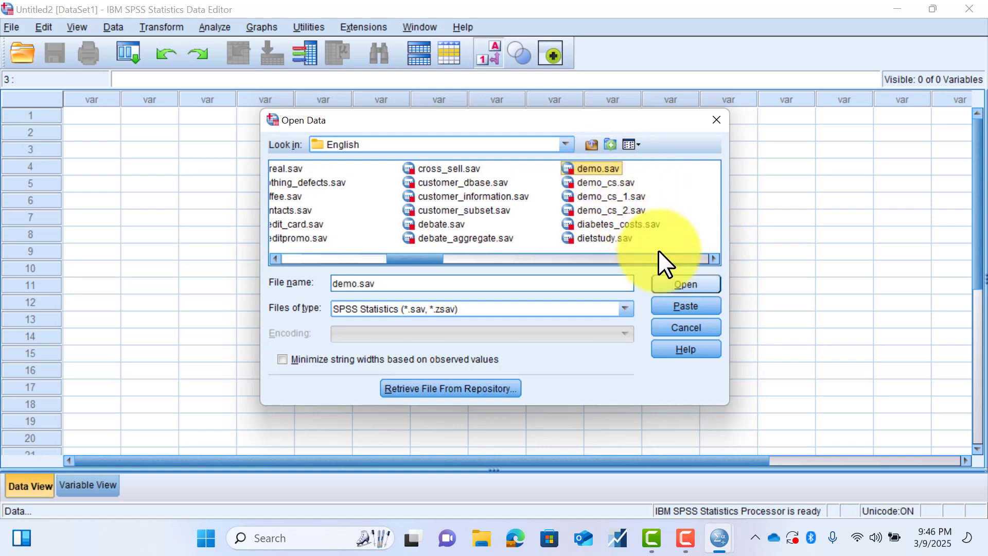
pyautogui.click(682, 285)
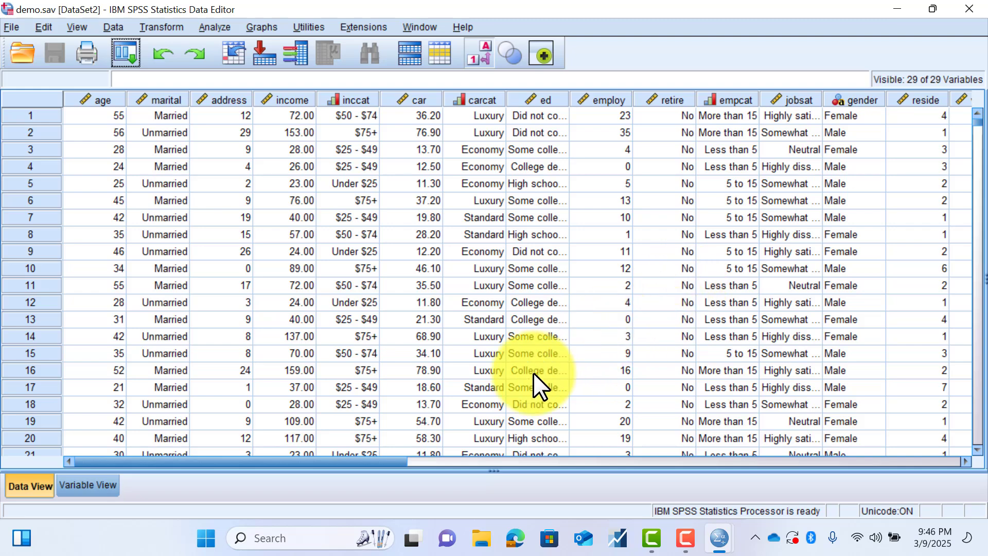
pyautogui.moveTo(384, 458); pyautogui.dragTo(325, 455)
pyautogui.scroll(-11, 332, 314)
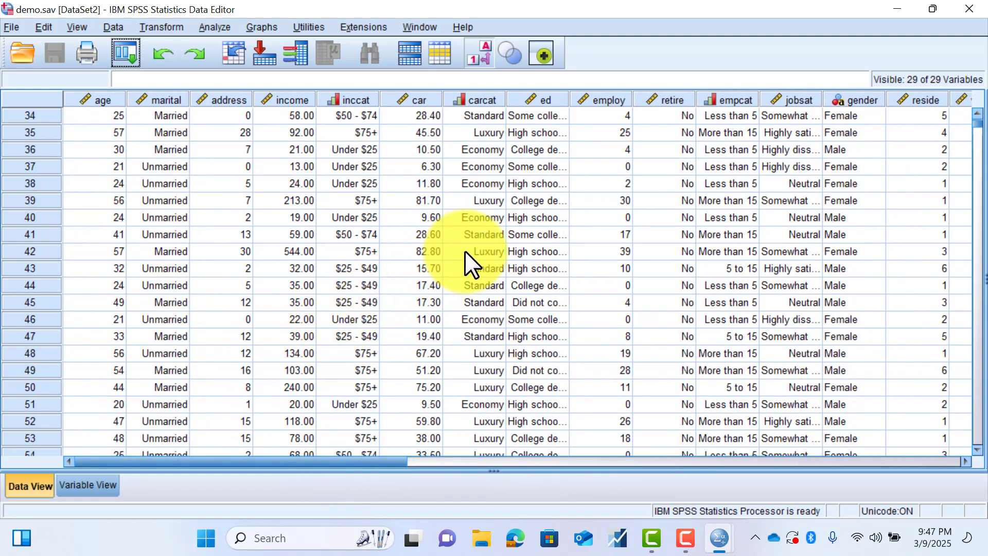
pyautogui.scroll(6, 464, 251)
pyautogui.scroll(5, 464, 251)
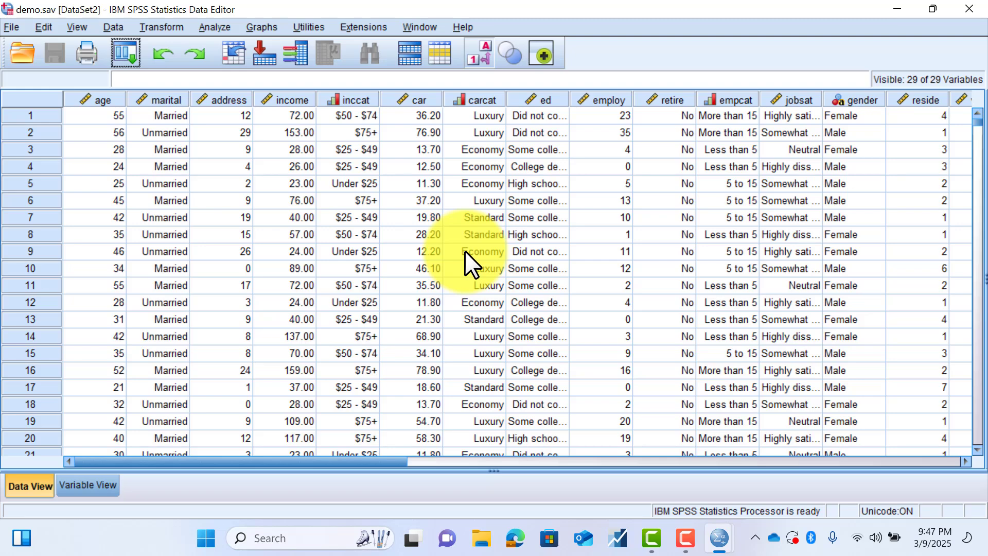
# - Return to the empty Untitled2 dataset and start importing the Excel file demo.xlsx from the English folder
pyautogui.moveTo(706, 536)
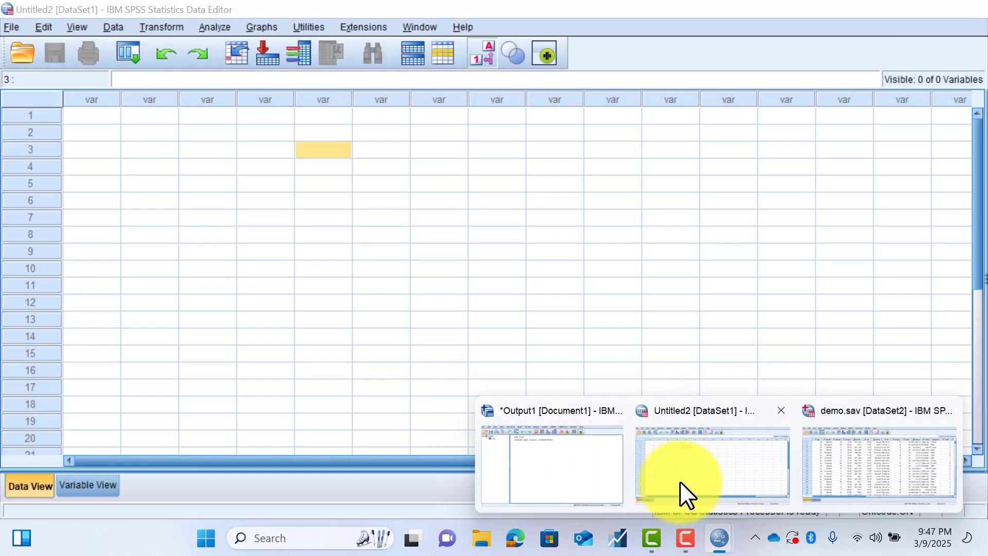
pyautogui.click(680, 482)
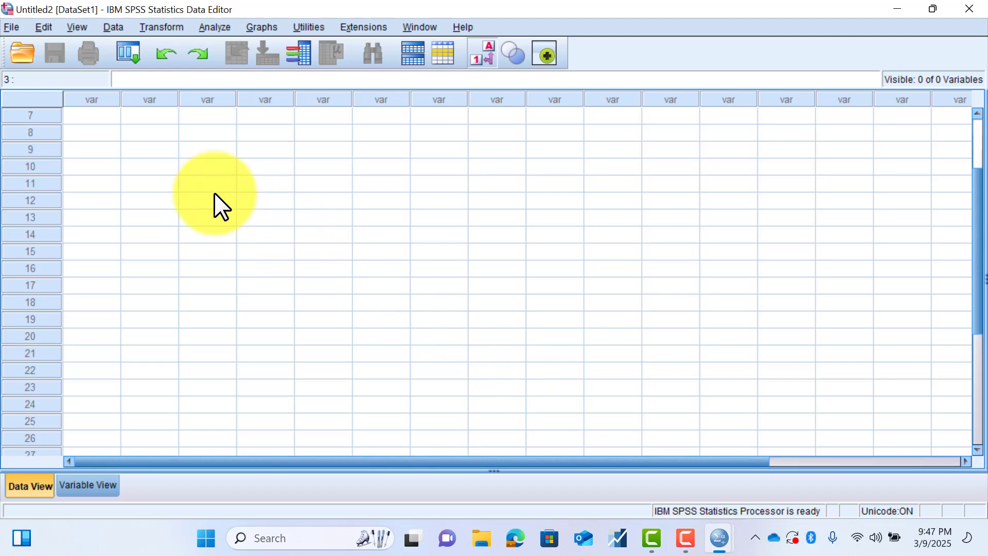
pyautogui.click(13, 29)
pyautogui.press('Down')
pyautogui.press('Down')
pyautogui.press('Down')
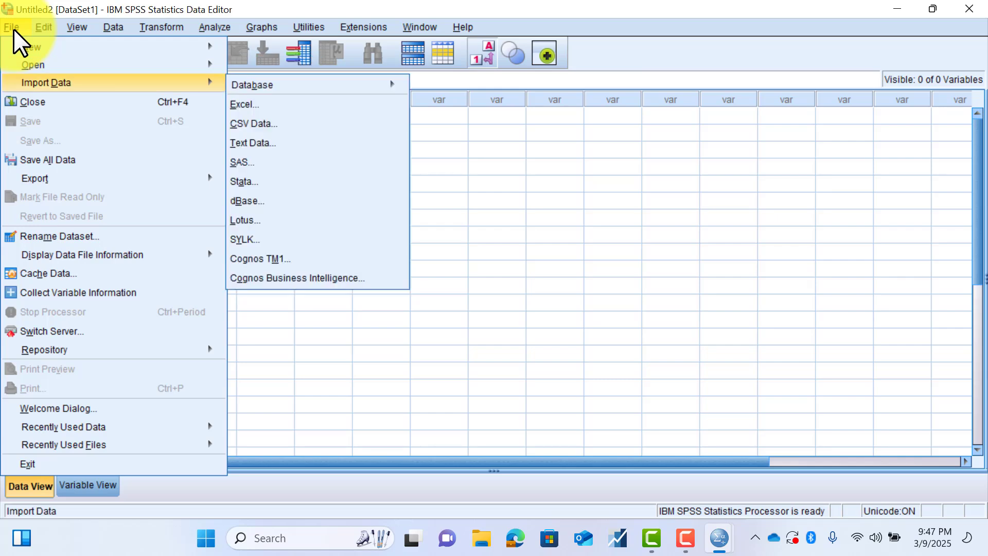
pyautogui.click(251, 103)
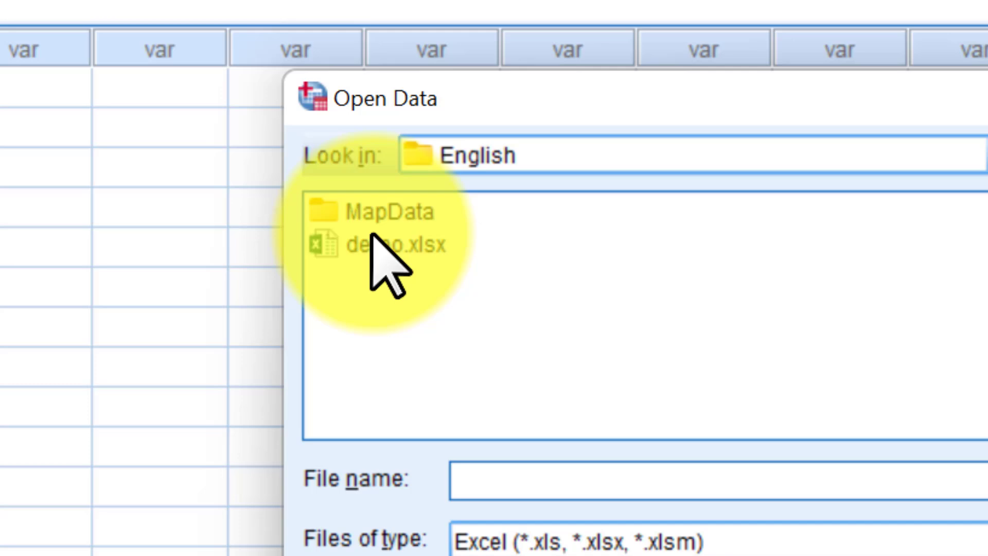
pyautogui.click(378, 246)
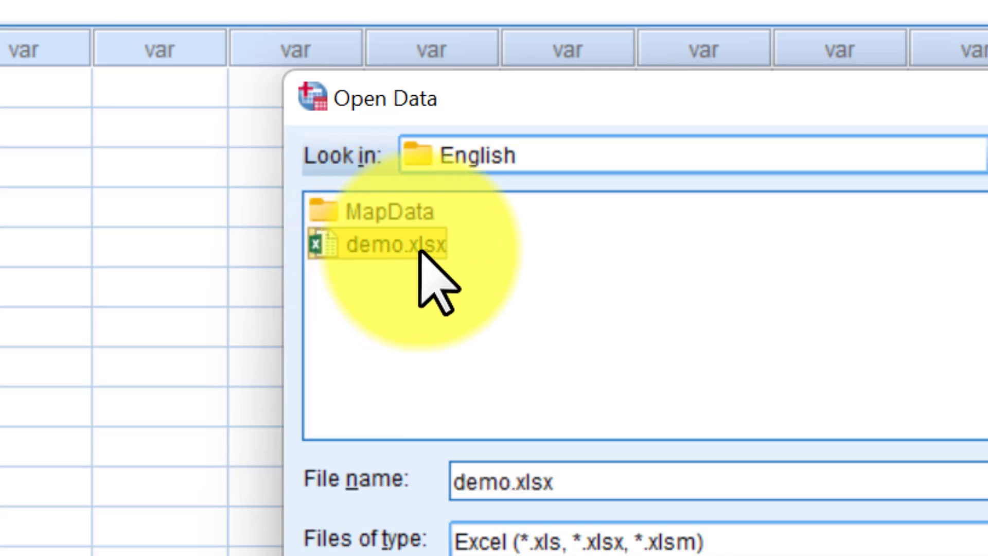
pyautogui.click(361, 252)
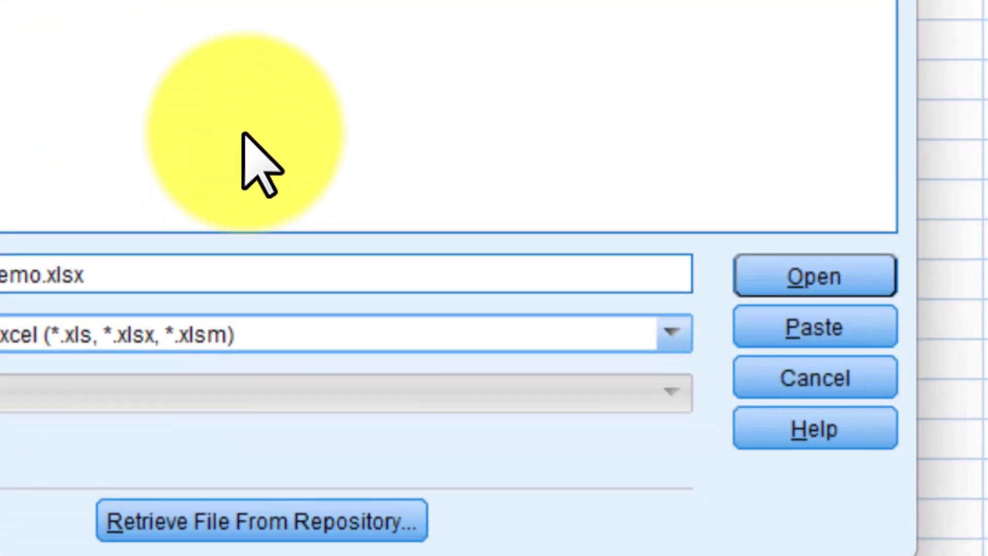
pyautogui.click(803, 276)
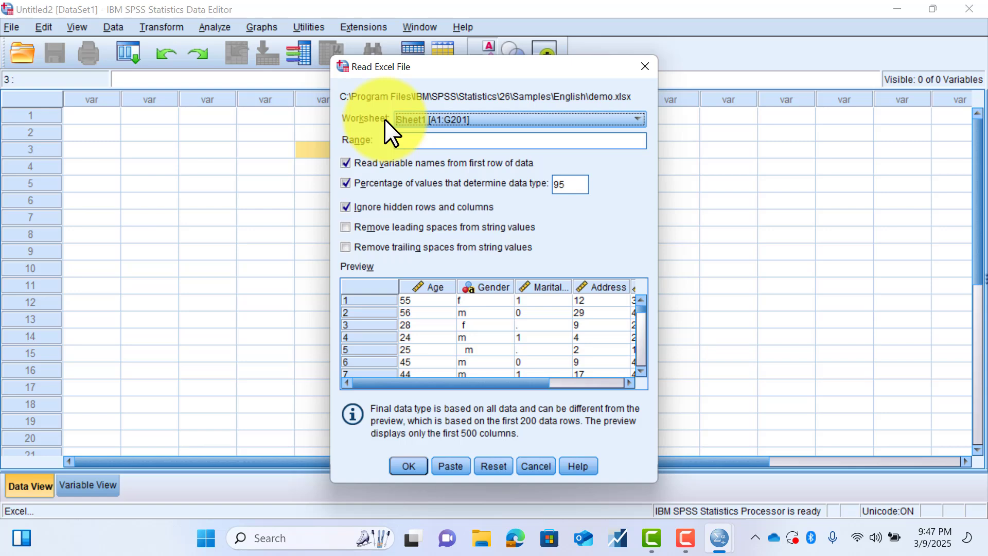
# - Keep worksheet Sheet1 [A1:G201], stop ignoring hidden rows and columns, and enable removal of leading spaces from string values
pyautogui.click(627, 119)
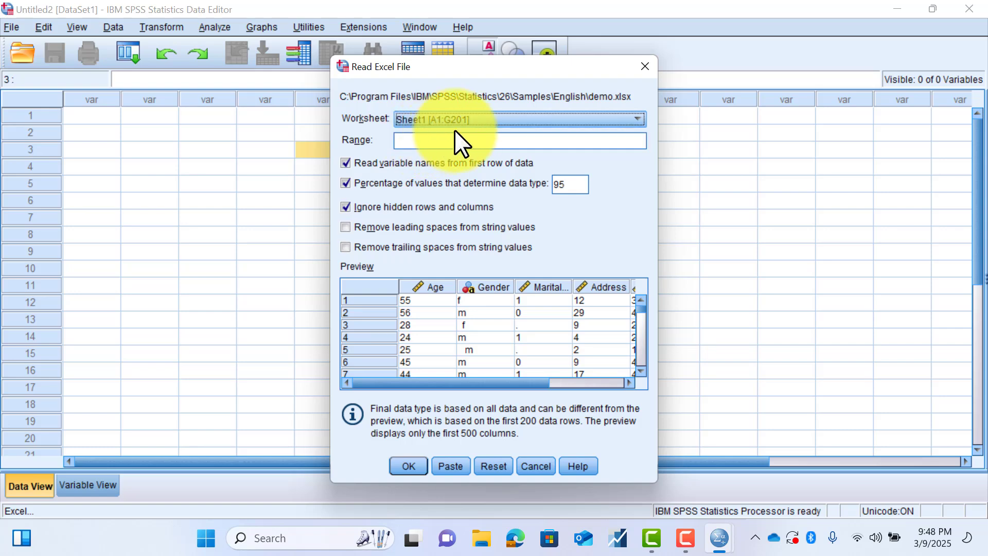
pyautogui.click(563, 111)
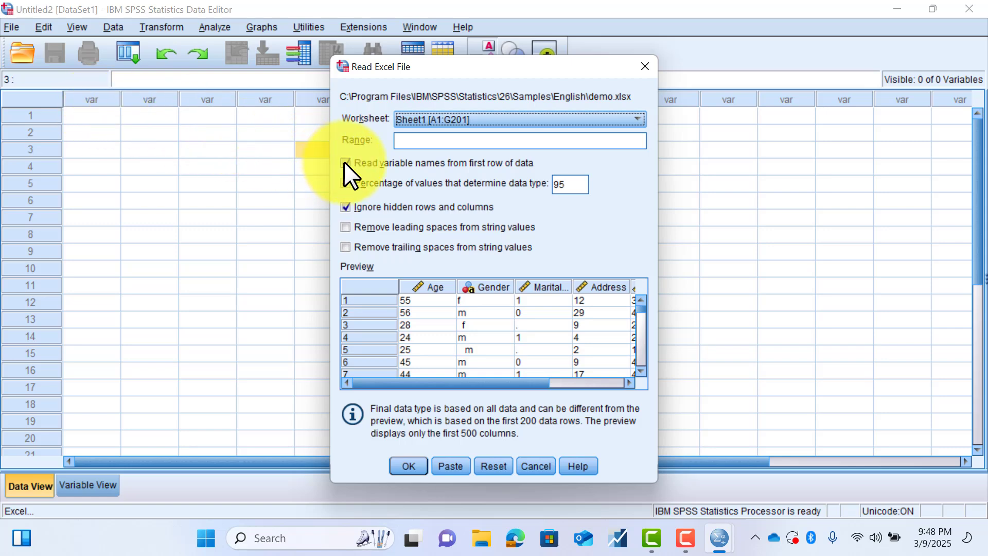
pyautogui.click(344, 207)
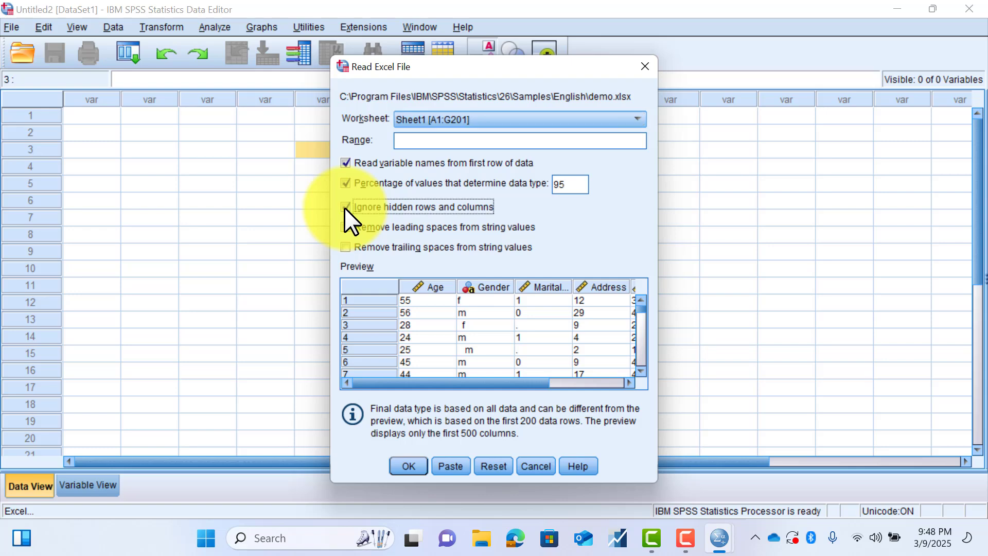
pyautogui.click(346, 206)
pyautogui.click(346, 206)
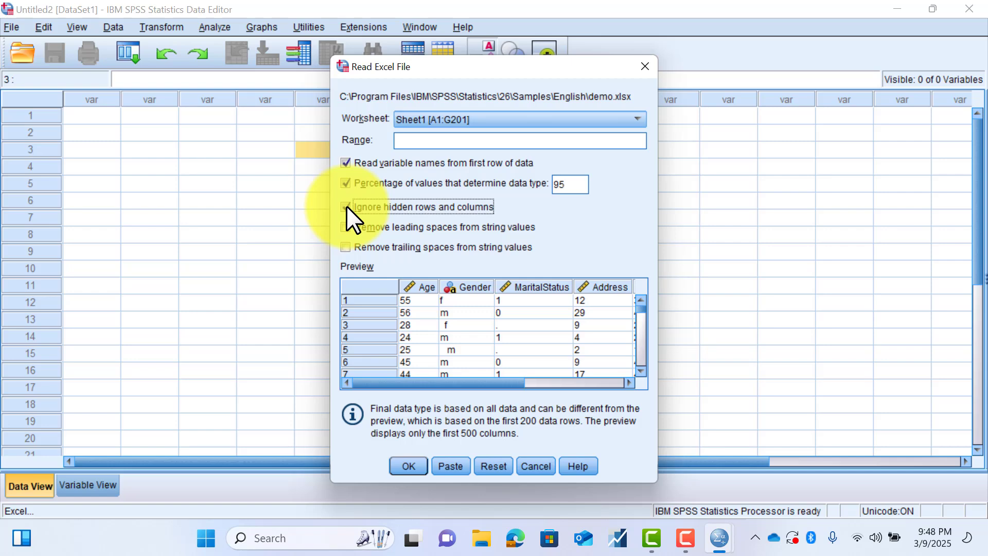
pyautogui.click(346, 206)
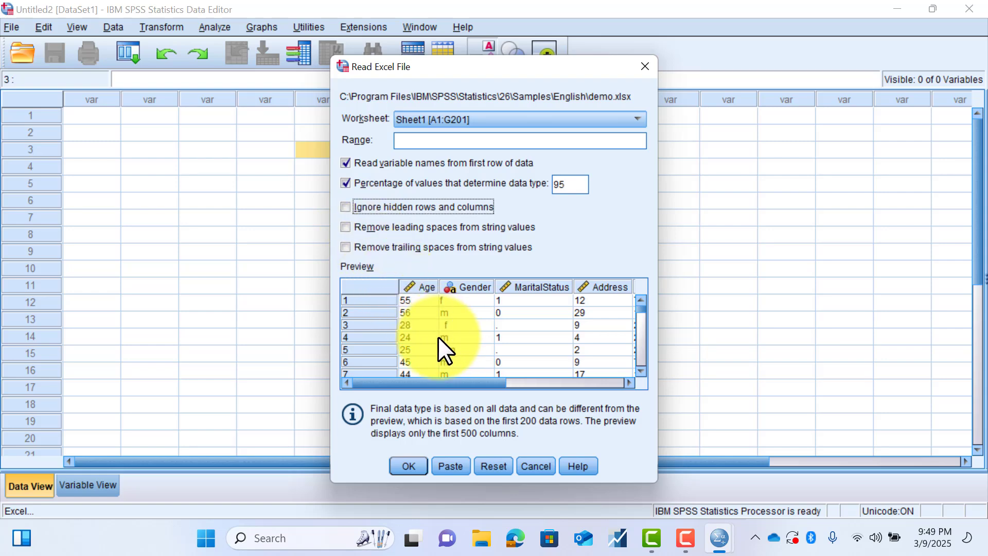
pyautogui.click(345, 228)
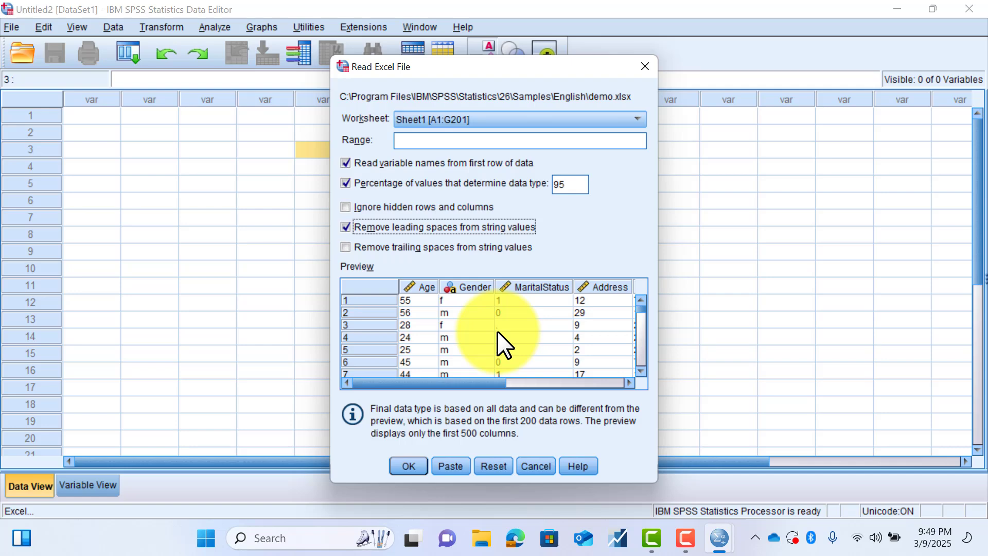
# - Compare the import preview with and without the percentage of values that determine data type
pyautogui.click(344, 184)
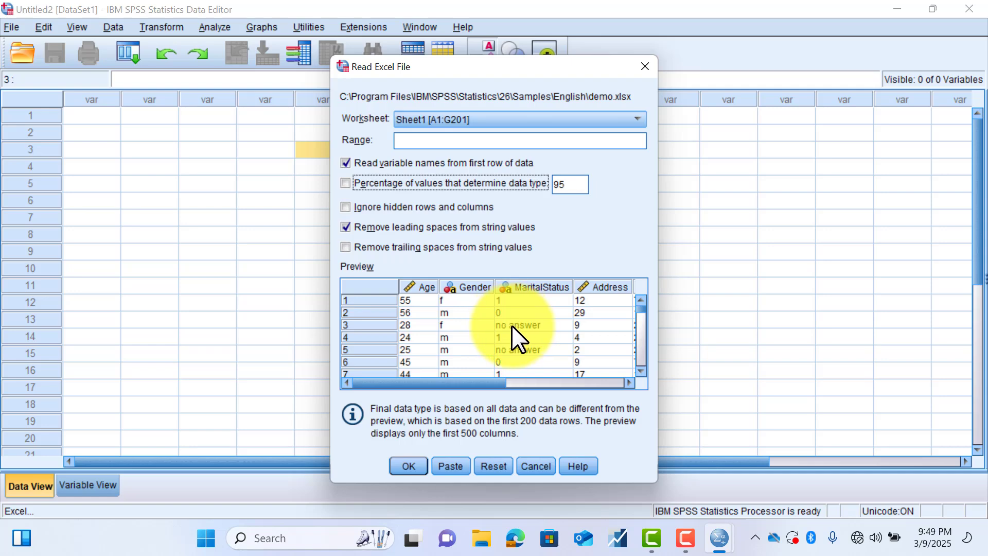
pyautogui.click(345, 183)
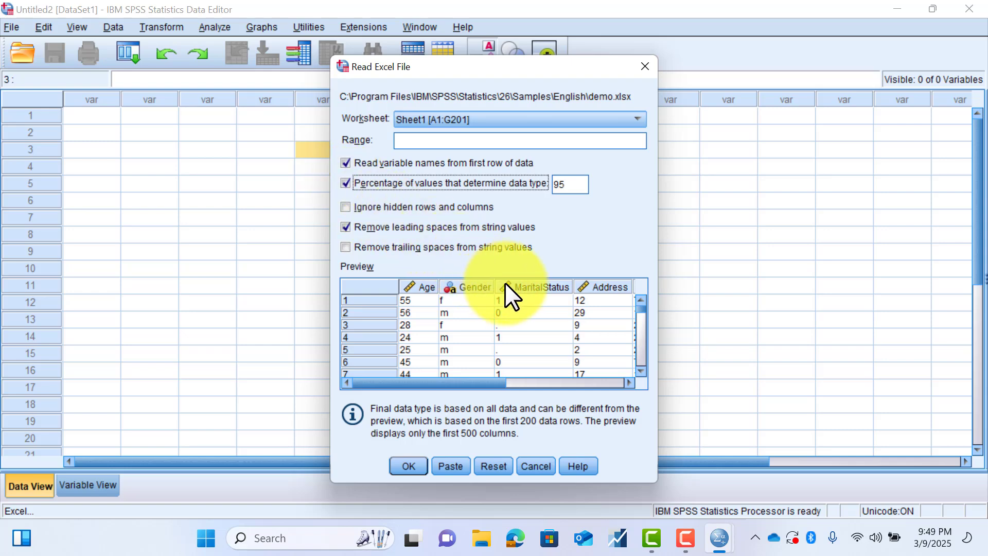
pyautogui.click(345, 183)
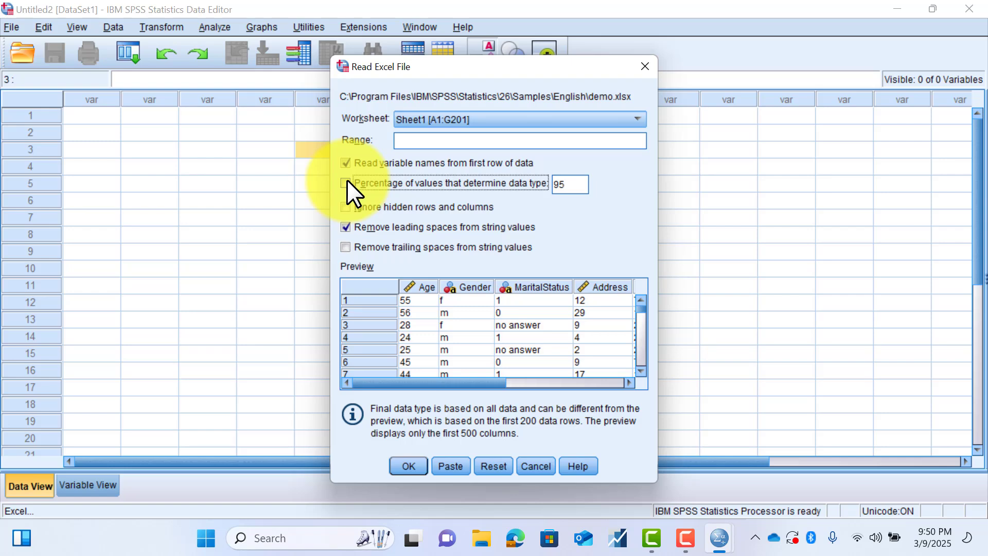
pyautogui.click(345, 183)
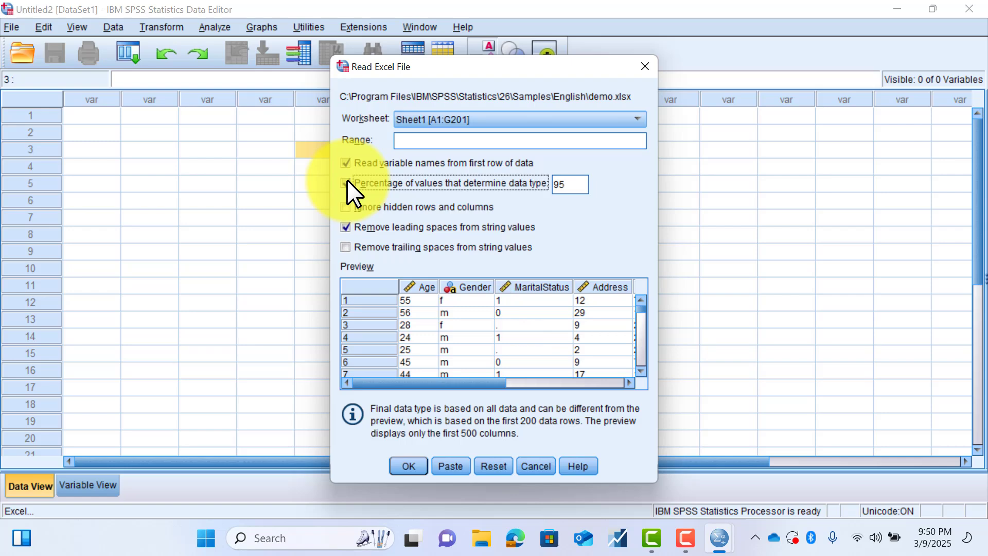
# - Import the Excel data with these settings and widen the Gender column so its name fits on one line
pyautogui.click(408, 466)
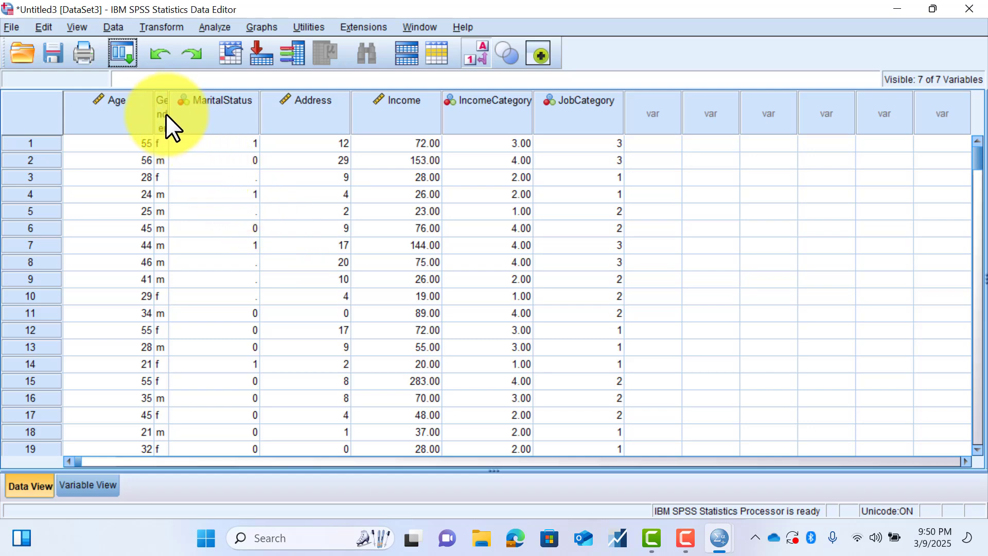
pyautogui.moveTo(166, 113); pyautogui.dragTo(215, 109)
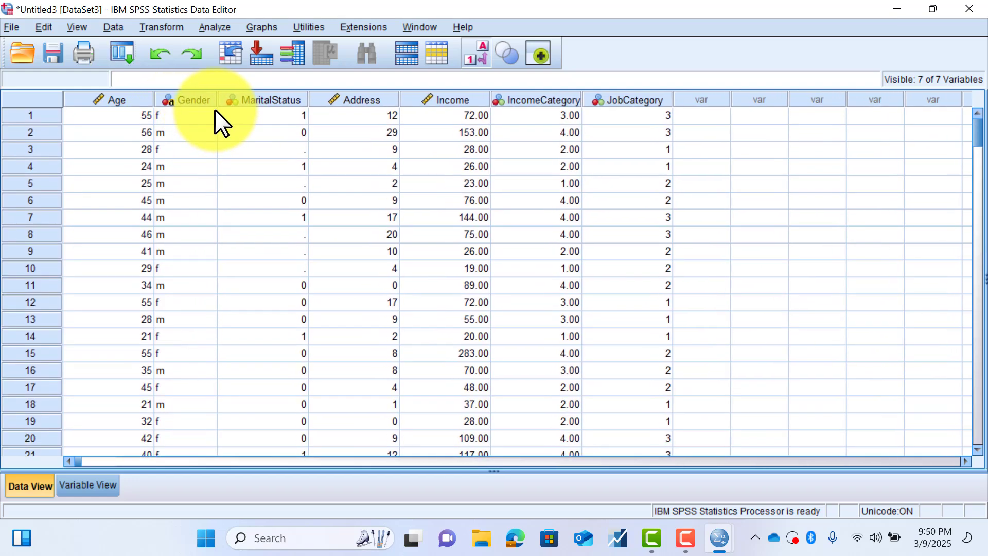
pyautogui.moveTo(247, 102)
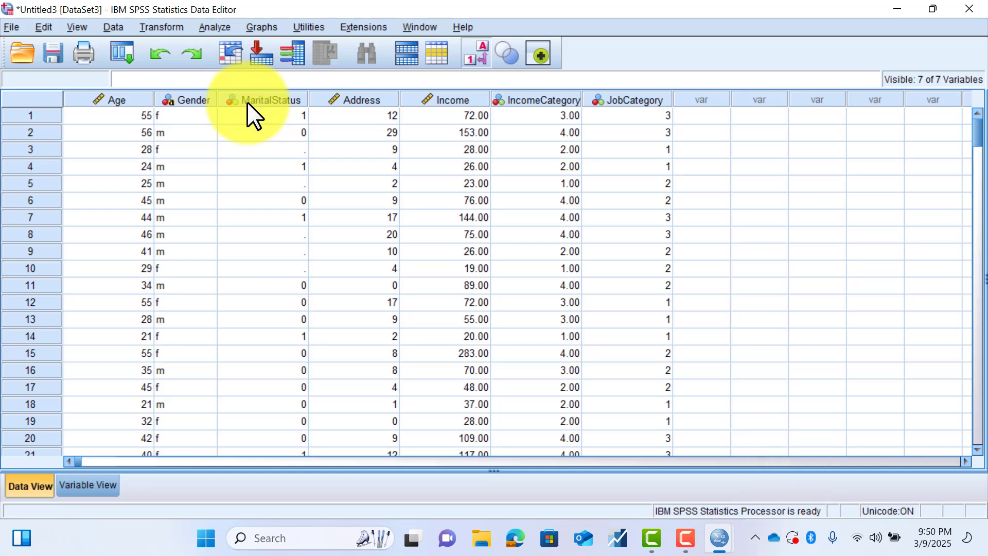
# - Minimize the imported dataset and look at the Variable View and Data View of the empty Untitled2 dataset
pyautogui.click(898, 8)
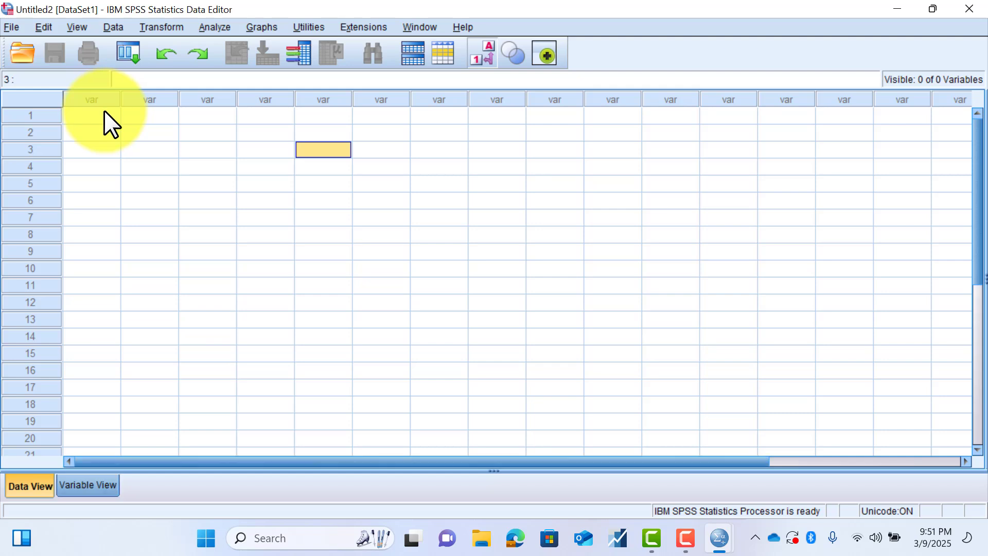
pyautogui.click(82, 483)
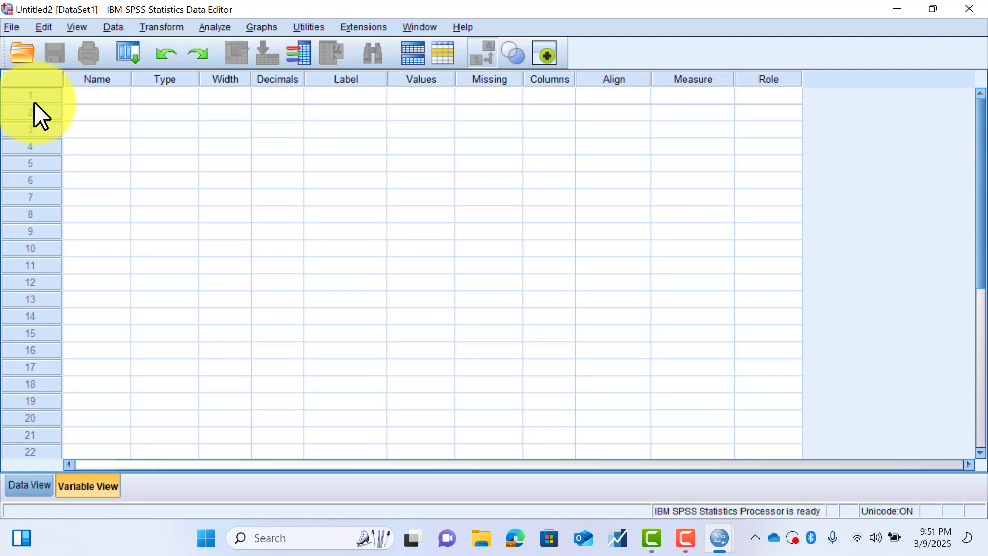
pyautogui.click(33, 486)
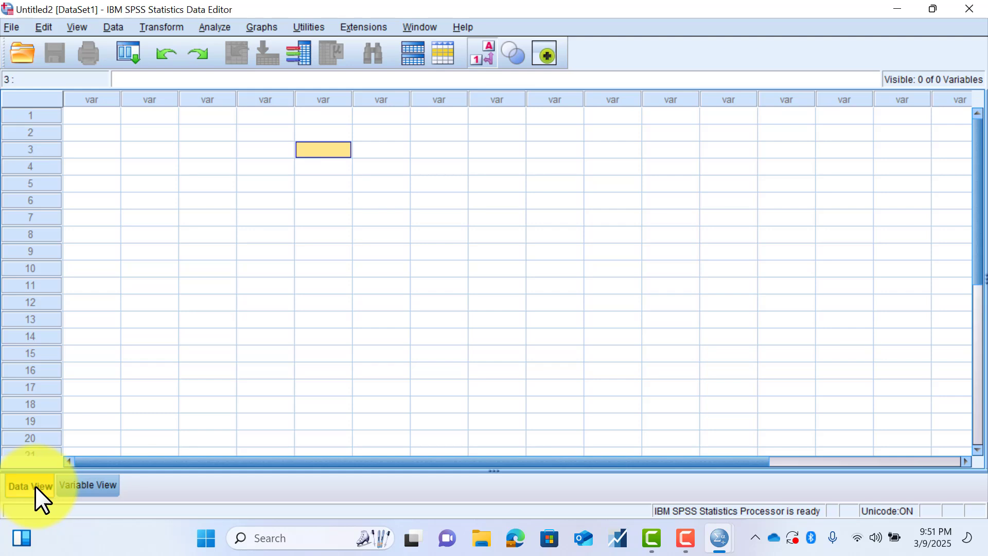
# - Define a variable named Age in the first row of Variable View
pyautogui.click(91, 481)
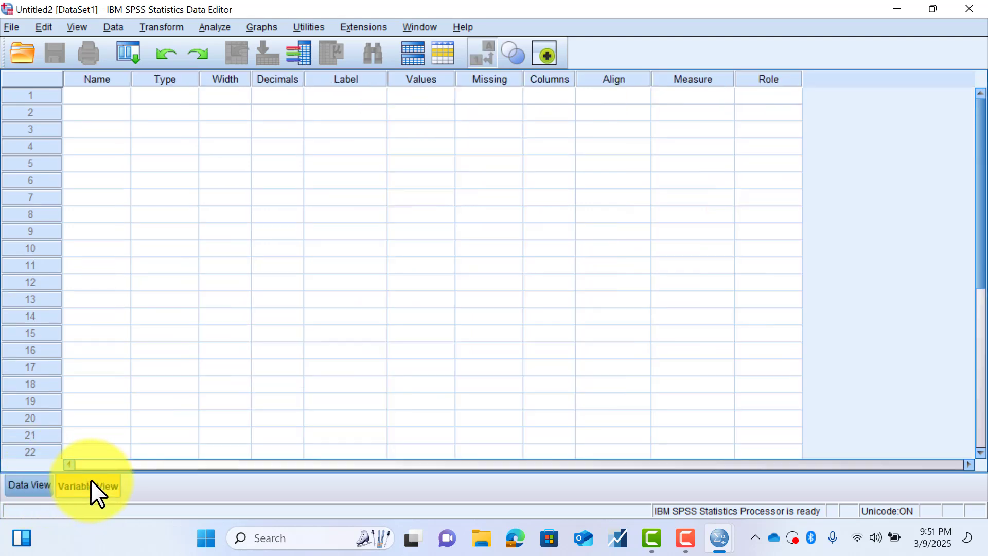
pyautogui.click(29, 481)
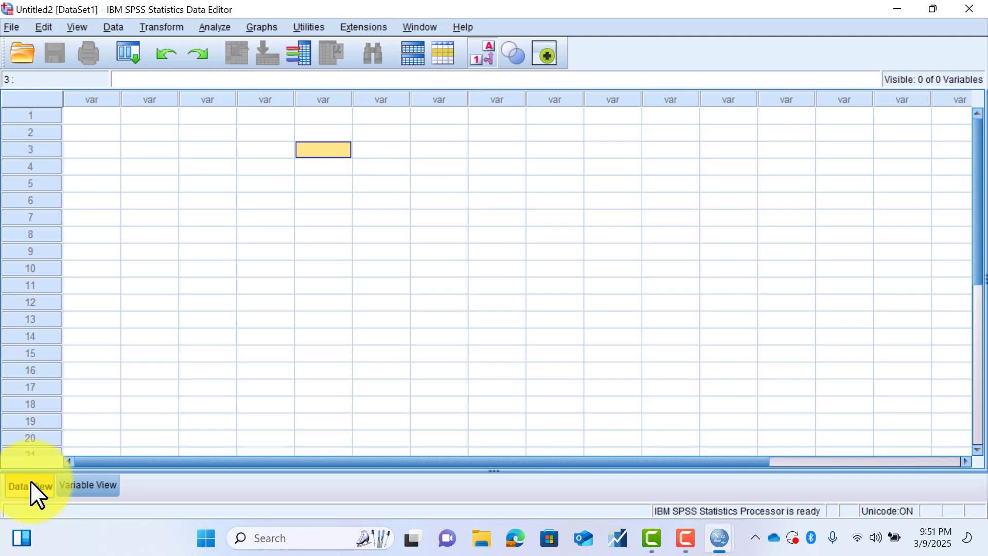
pyautogui.click(91, 483)
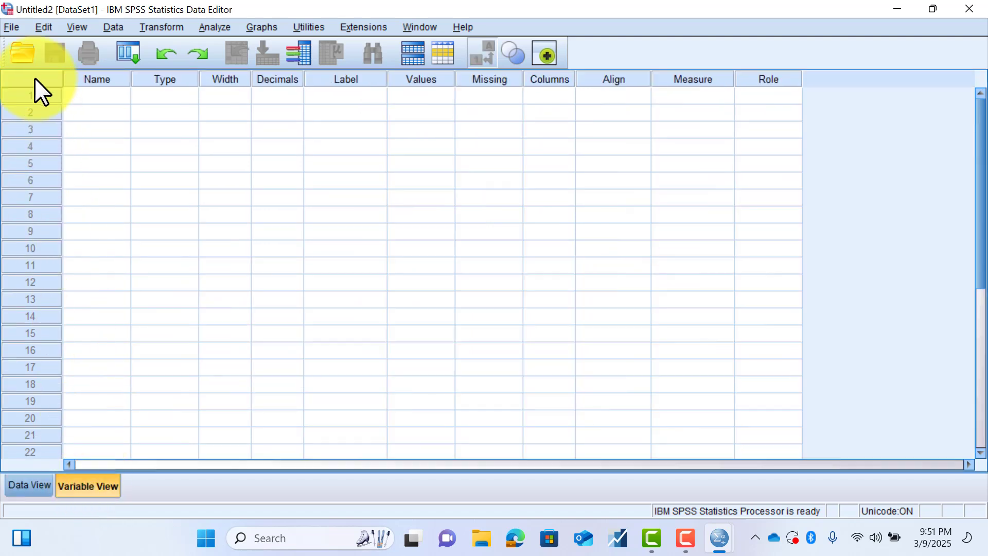
pyautogui.click(112, 90)
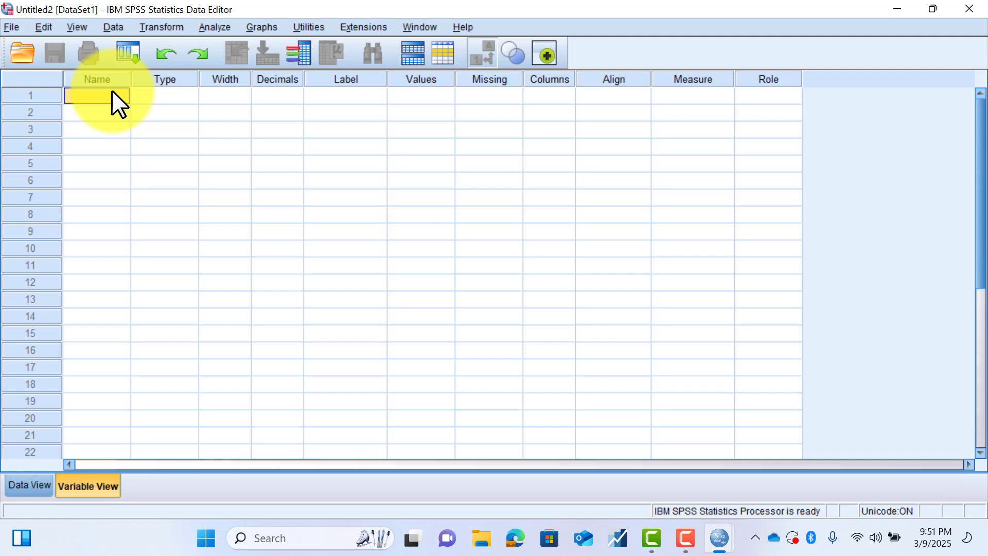
pyautogui.write('Age')
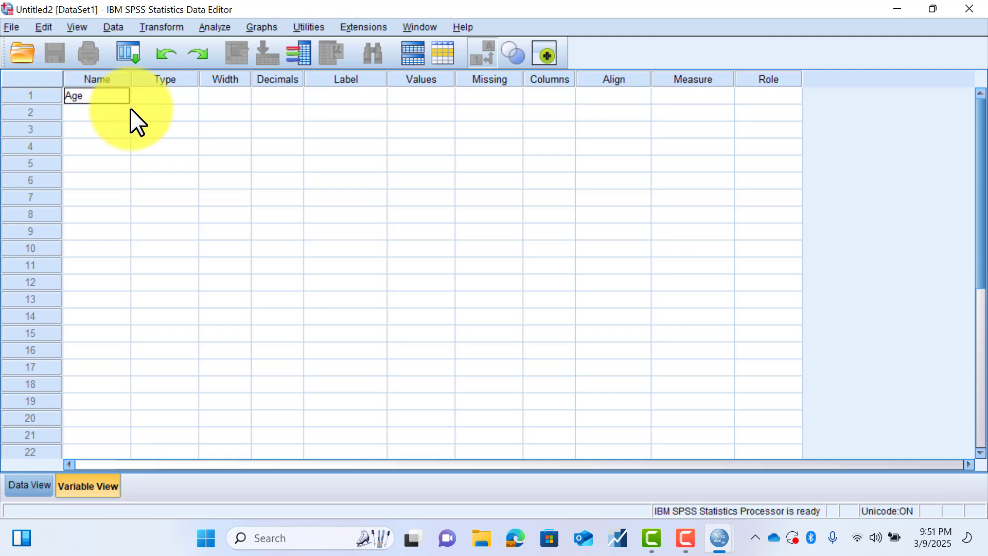
pyautogui.click(170, 146)
# - Try to use # as the first character of the Age variable's name
pyautogui.click(72, 93)
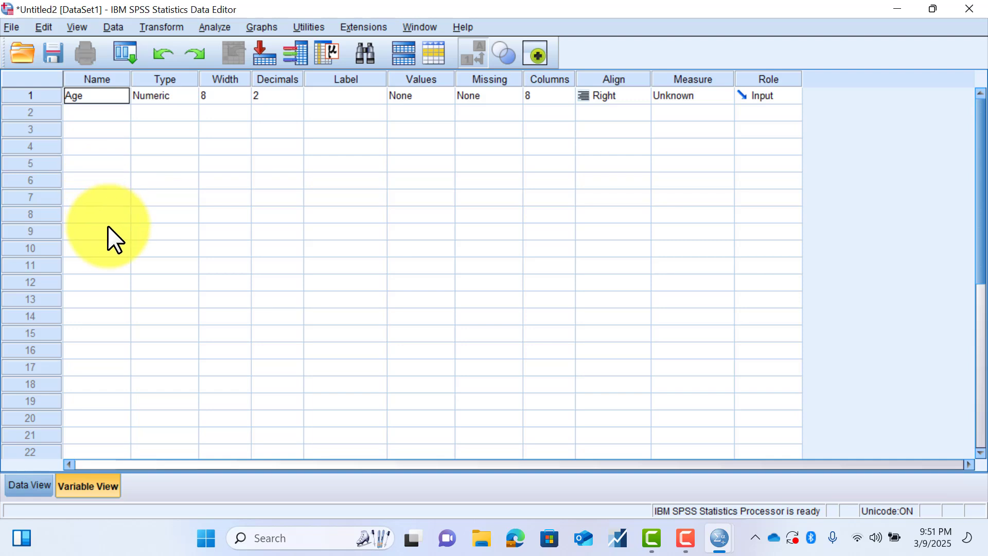
pyautogui.write('#')
pyautogui.click(101, 208)
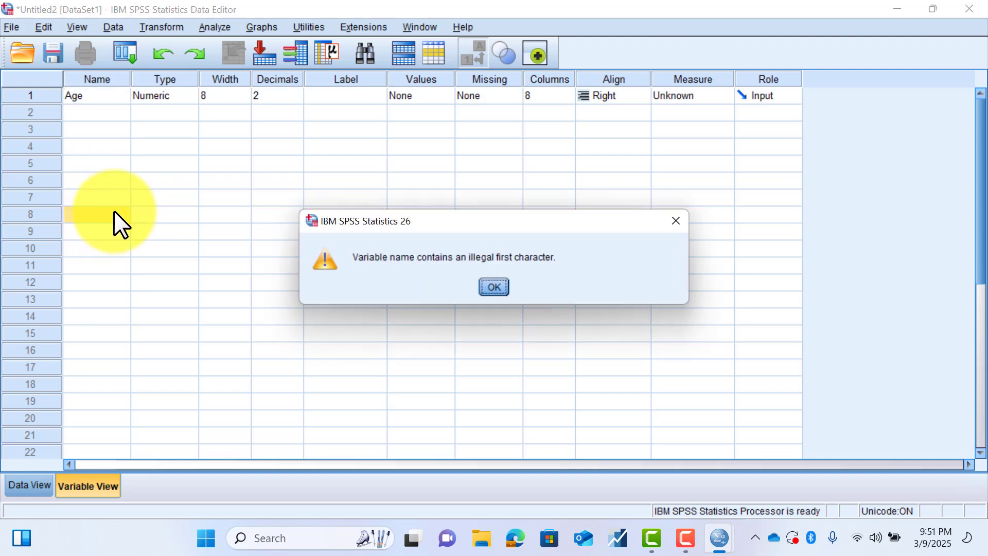
pyautogui.click(492, 286)
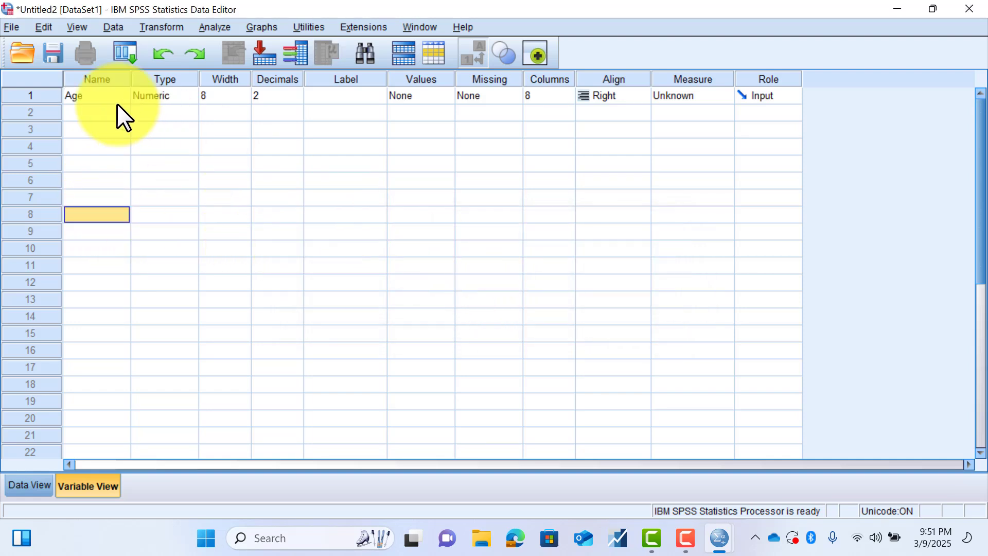
# - Try to extend the Age variable's name with a space followed by another letter
pyautogui.click(97, 95)
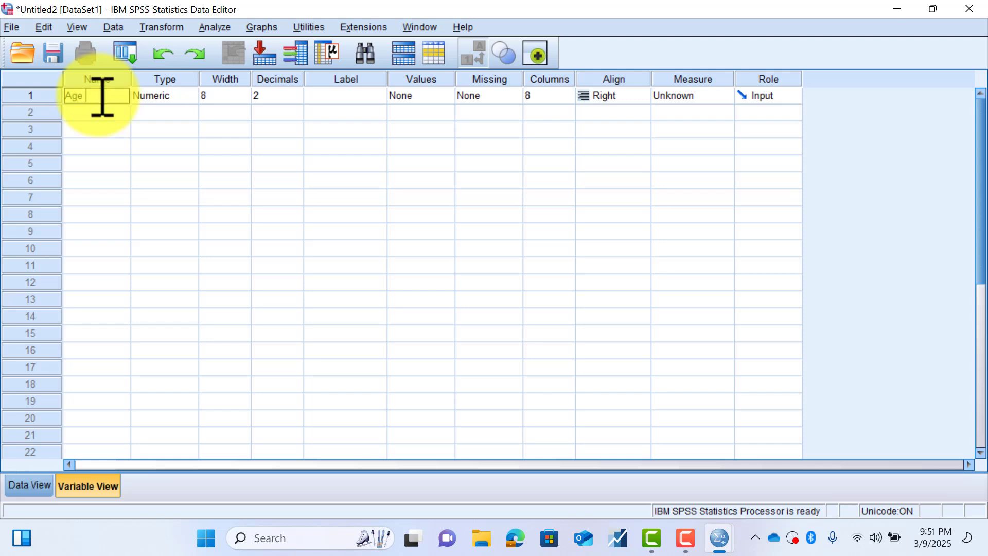
pyautogui.write('y')
pyautogui.click(208, 214)
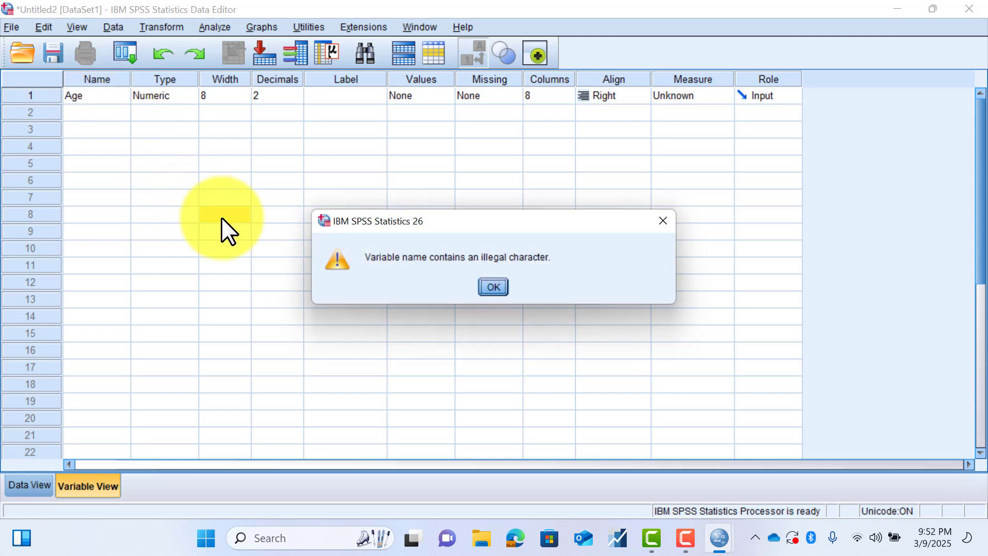
pyautogui.click(495, 285)
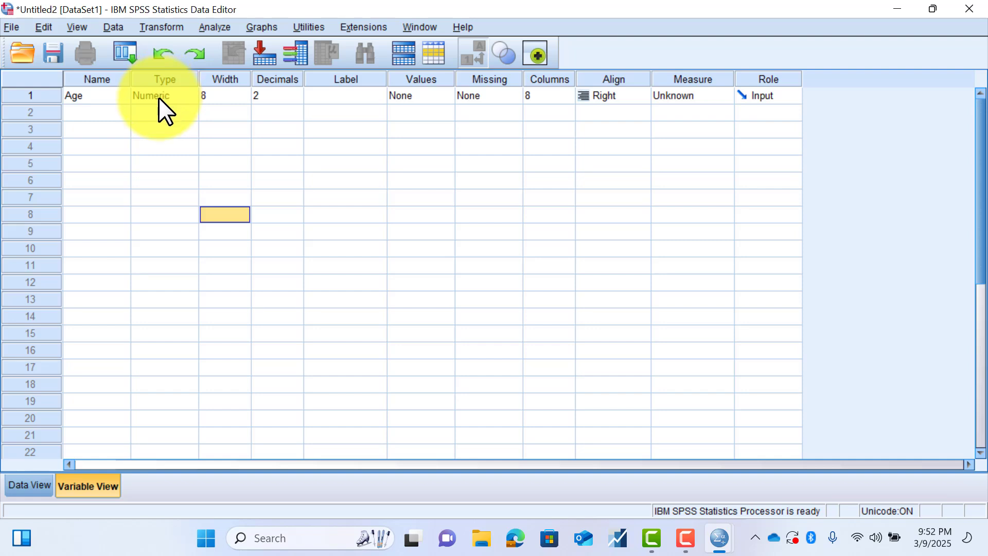
# - Review the type options for Age, keeping Numeric, and look at its Width and Decimals settings
pyautogui.click(186, 94)
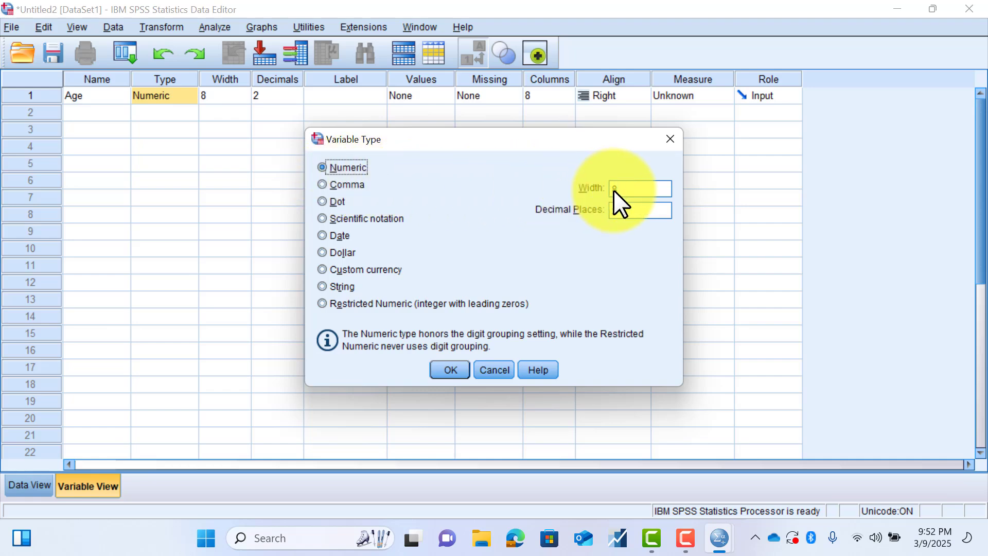
pyautogui.click(446, 368)
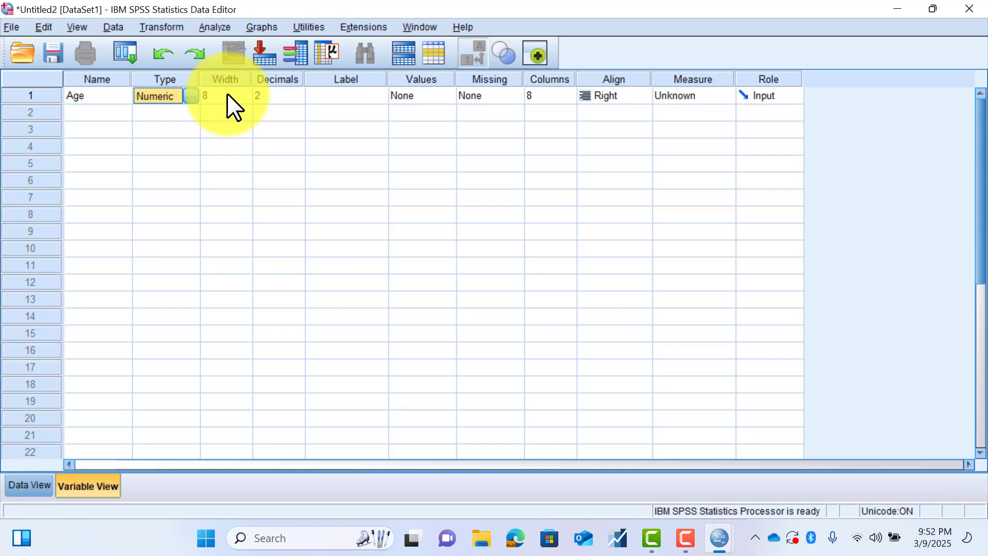
pyautogui.click(227, 94)
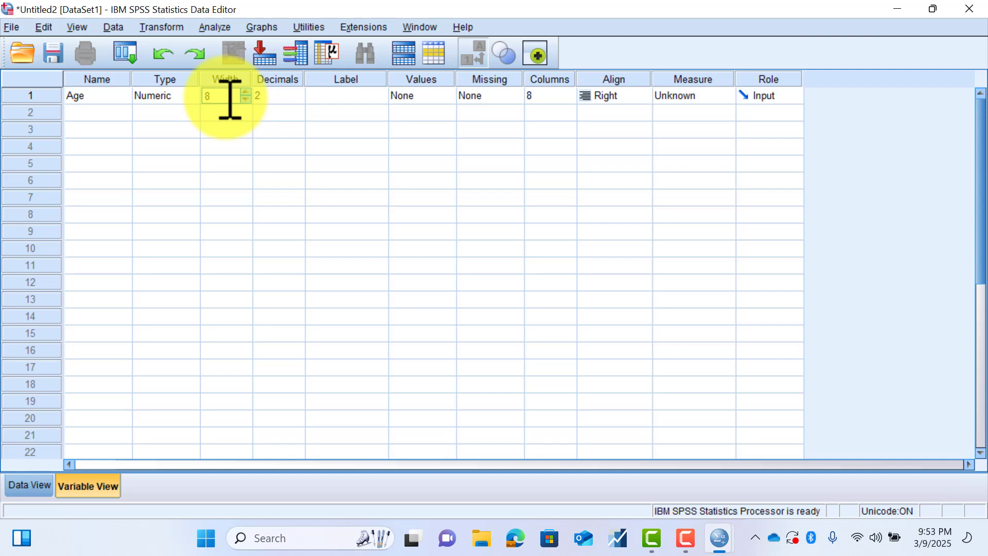
pyautogui.click(273, 96)
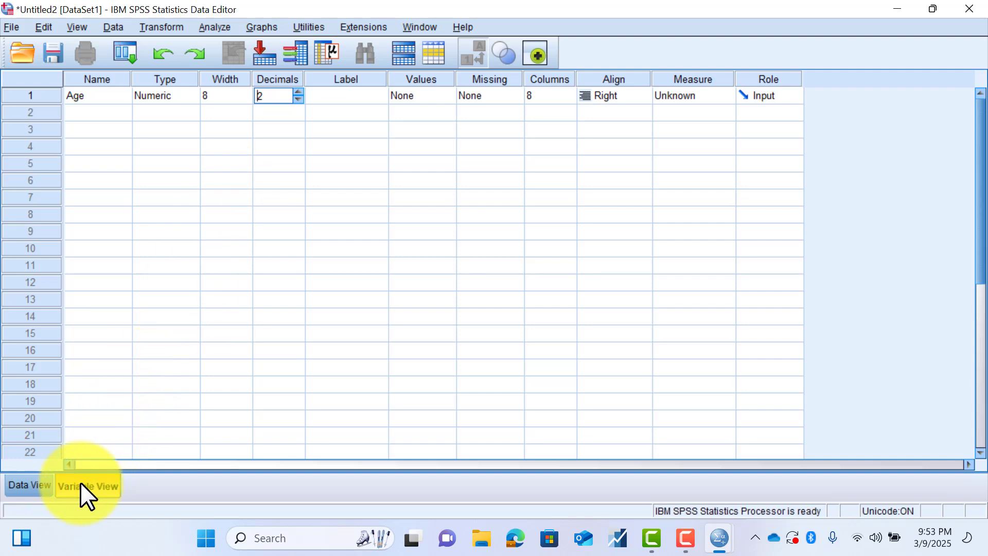
# - Enter 34 as the first case's Age value in Data View
pyautogui.click(32, 483)
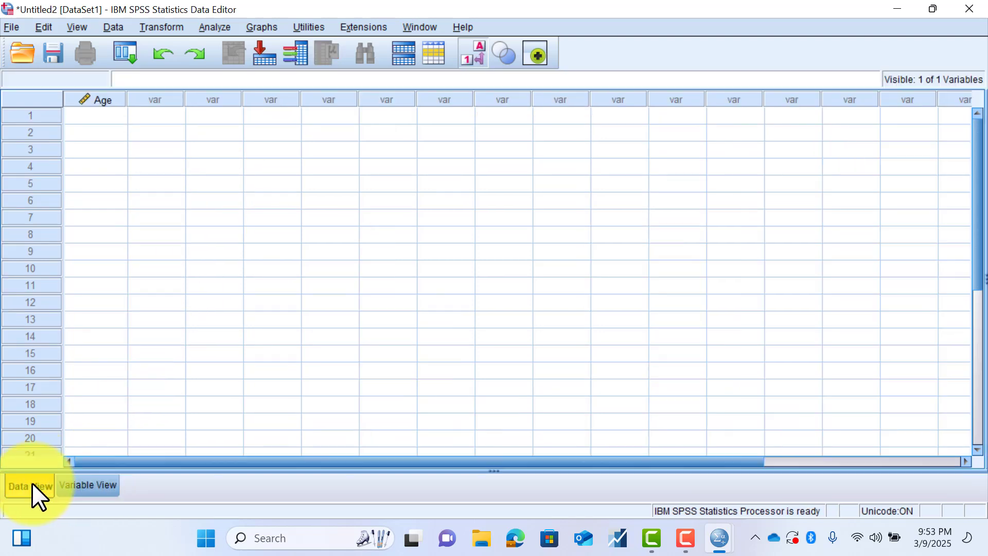
pyautogui.click(107, 113)
pyautogui.write('34')
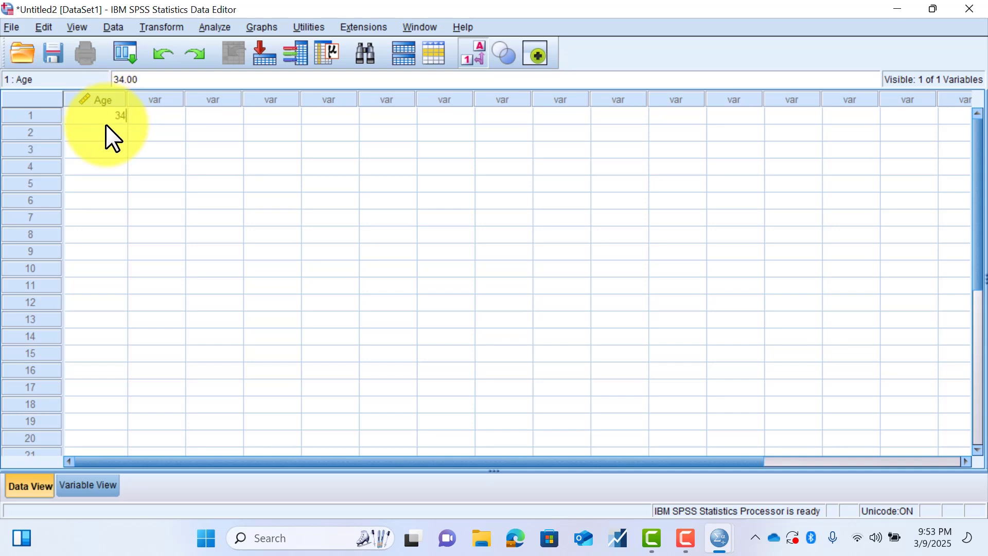
pyautogui.click(101, 153)
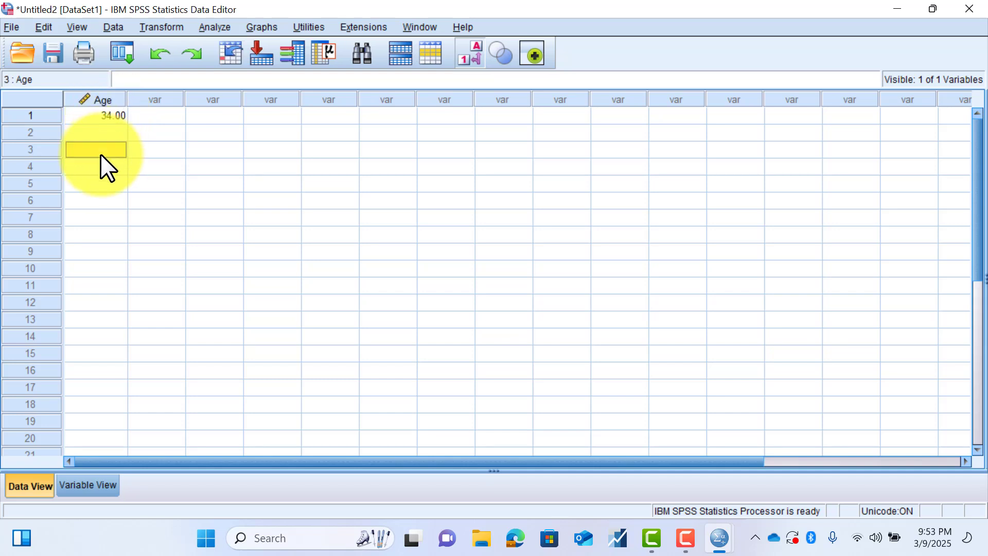
# - Set the Age variable's Decimals to 0 in Variable View
pyautogui.click(81, 486)
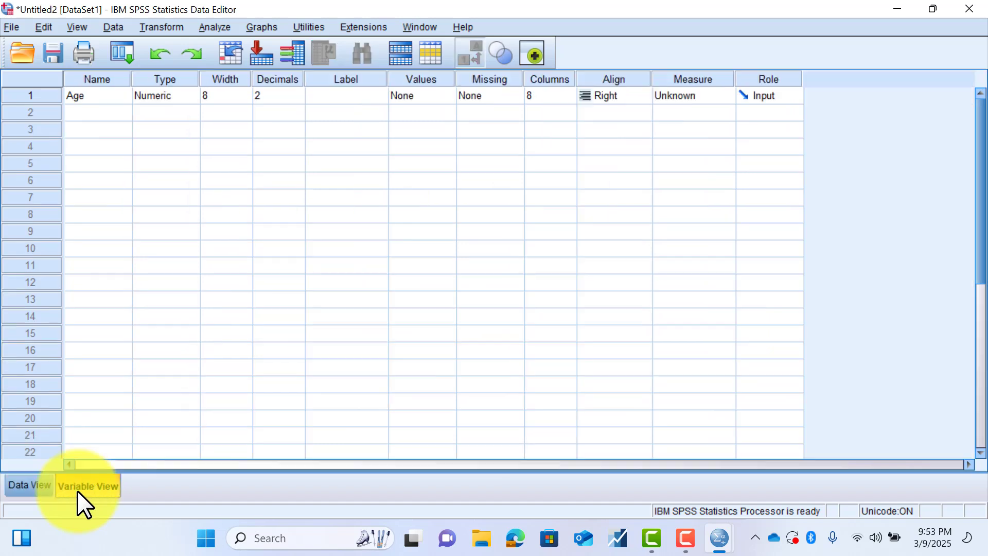
pyautogui.click(273, 91)
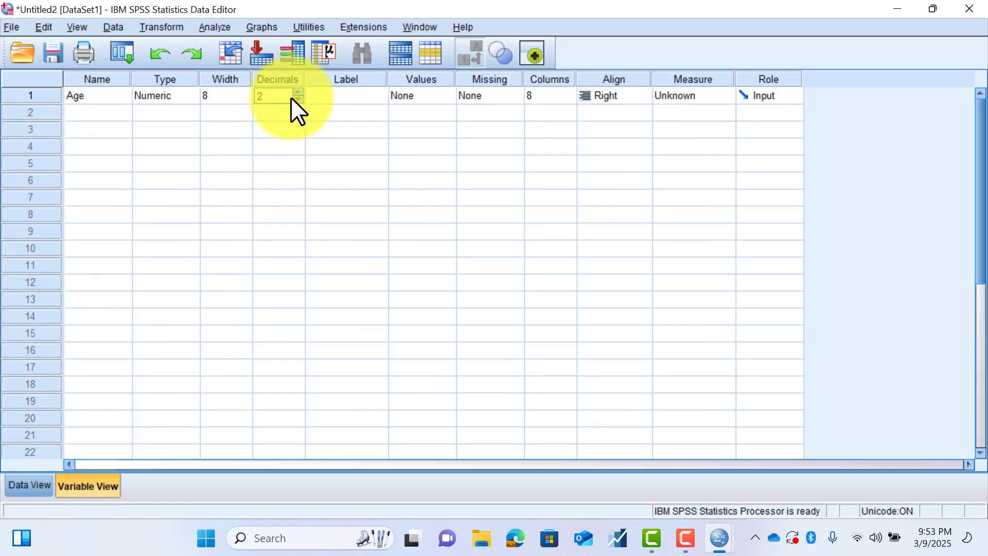
pyautogui.click(296, 100)
pyautogui.click(297, 100)
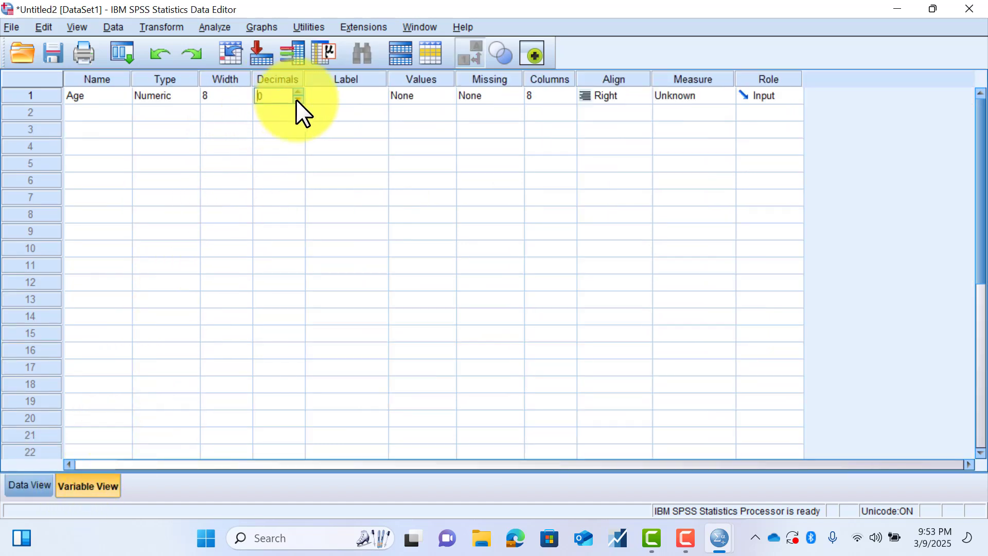
# - Give the Age variable the label "Age of Students"
pyautogui.click(332, 96)
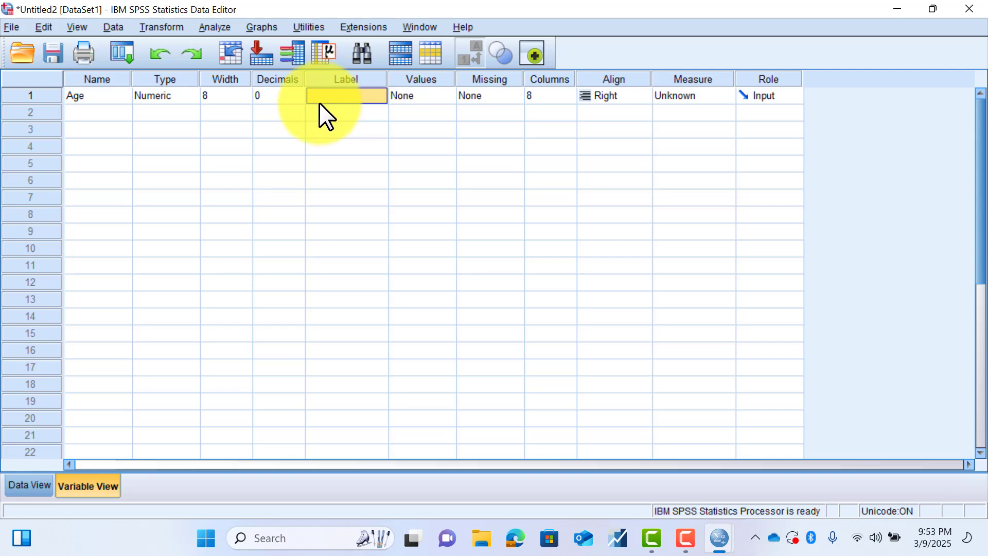
pyautogui.write('Aye in')
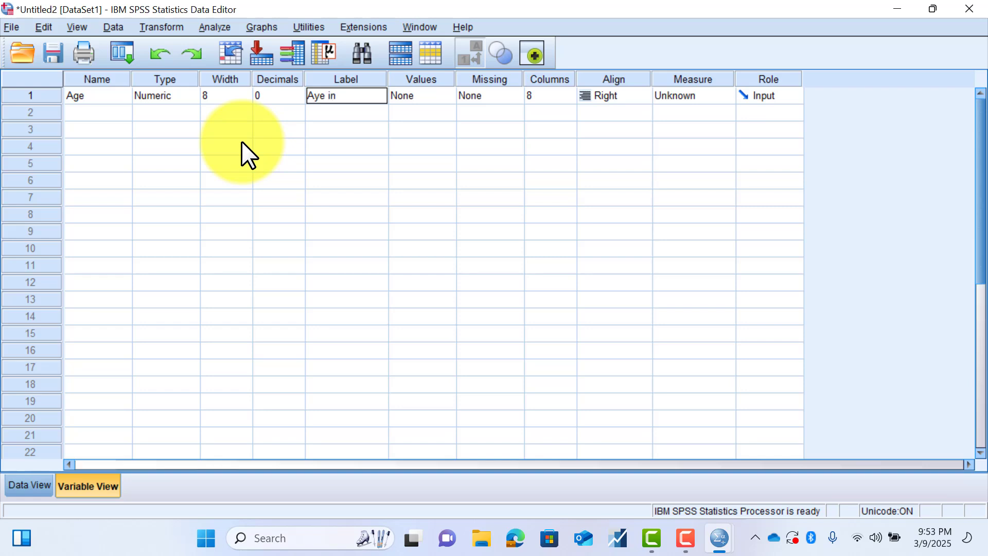
pyautogui.press('BackSpace')
pyautogui.press('BackSpace')
pyautogui.press('BackSpace')
pyautogui.press('BackSpace')
pyautogui.press('BackSpace')
pyautogui.write('ge of Students')
pyautogui.click(362, 110)
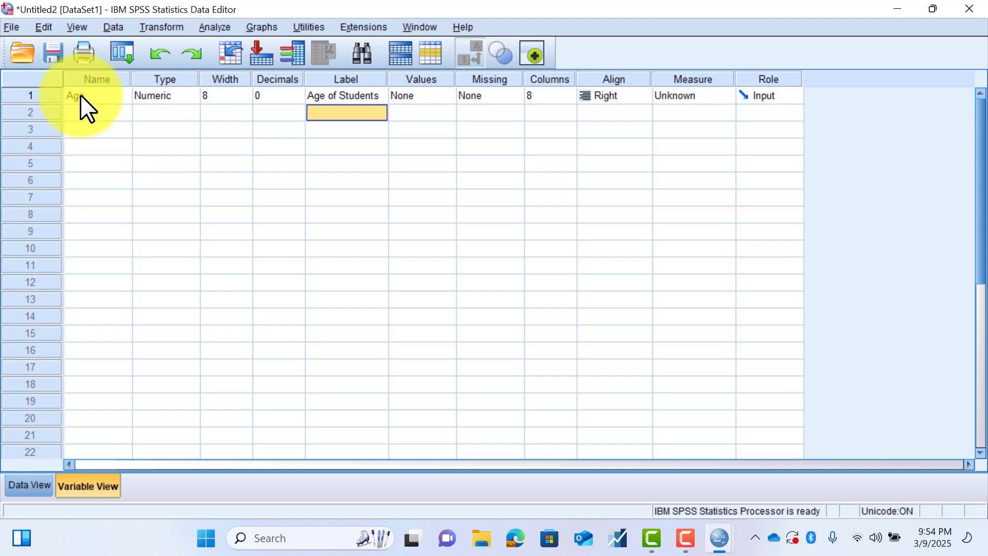
# - Add the value labels 1 = Male and 2 = Female for the Age variable
pyautogui.doubleClick(446, 93)
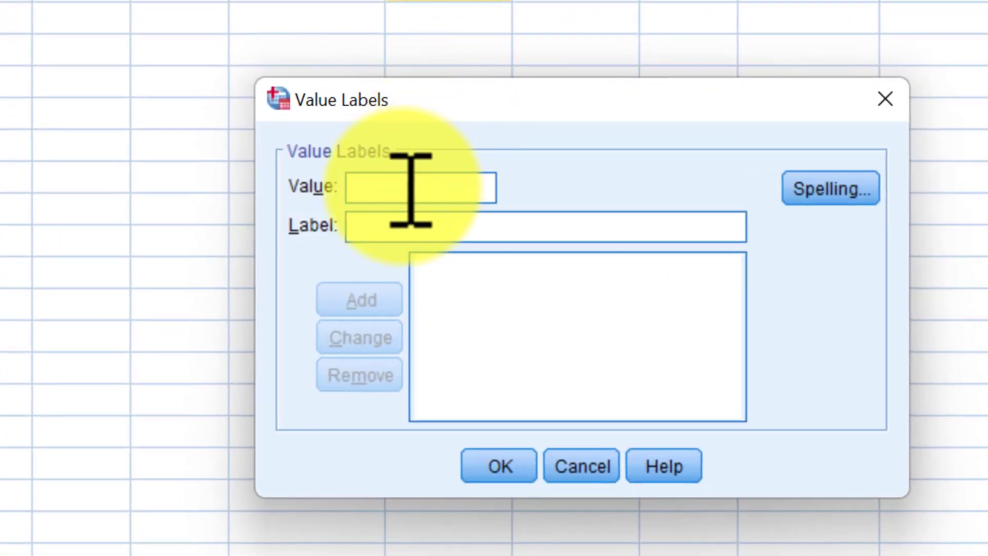
pyautogui.click(410, 227)
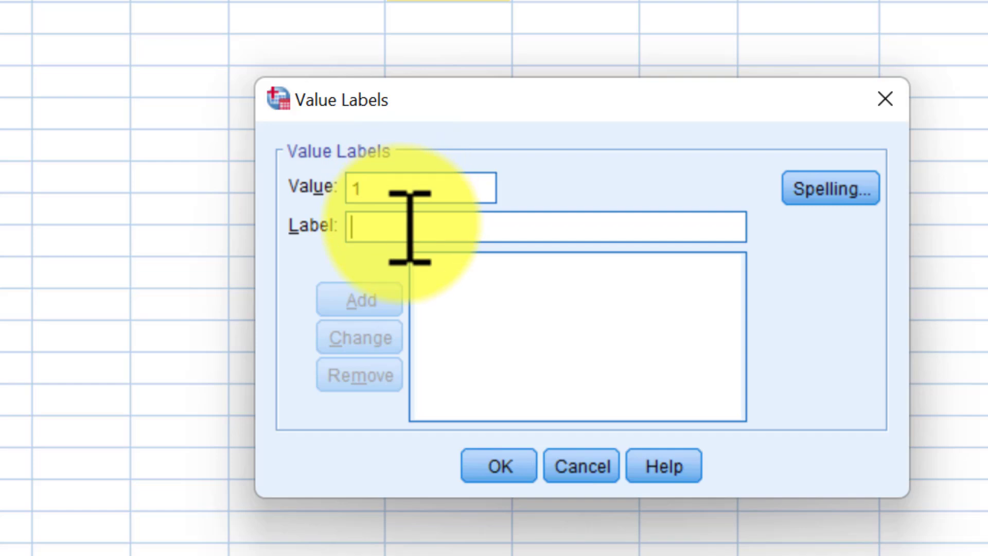
pyautogui.write('Male')
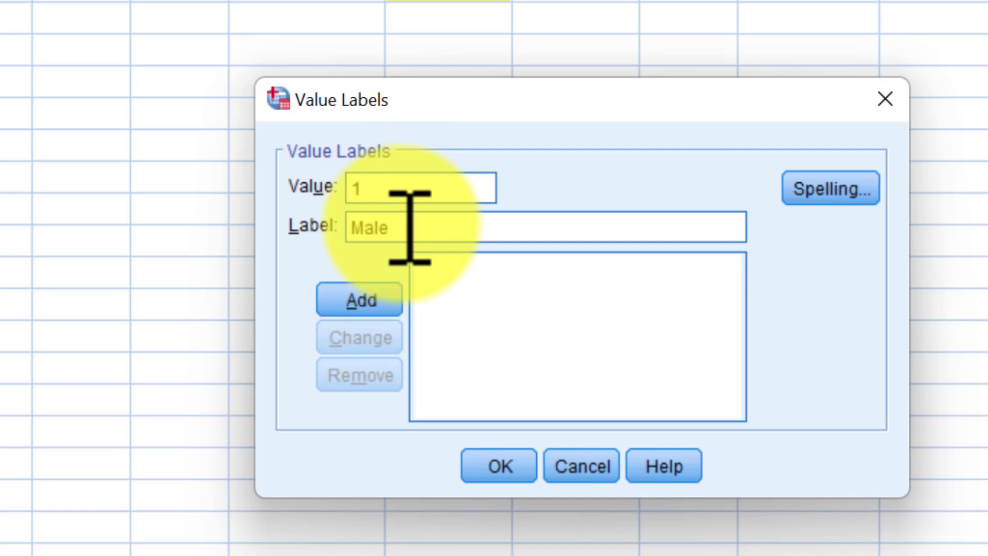
pyautogui.click(394, 291)
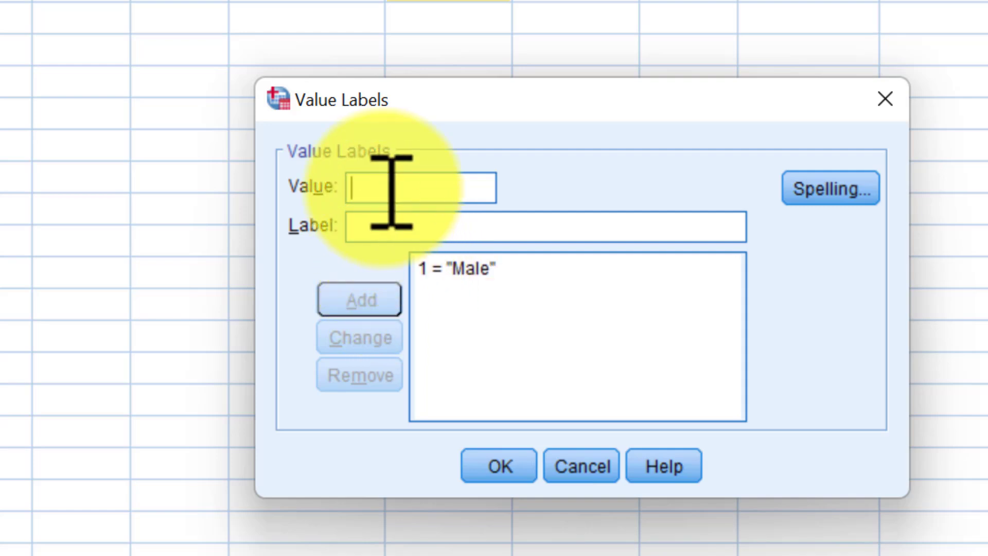
pyautogui.write('2')
pyautogui.press('Tab')
pyautogui.write('F')
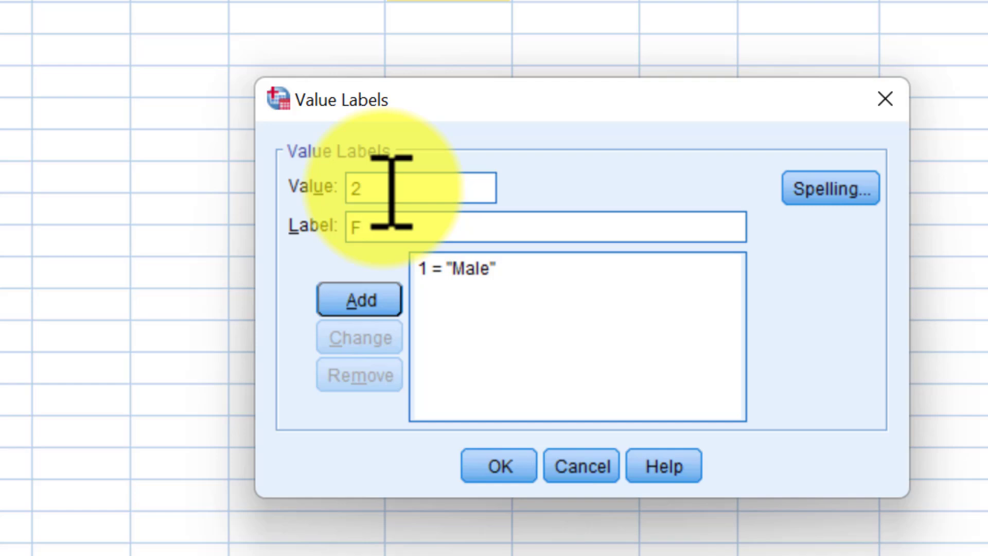
pyautogui.write('emale')
pyautogui.click(378, 301)
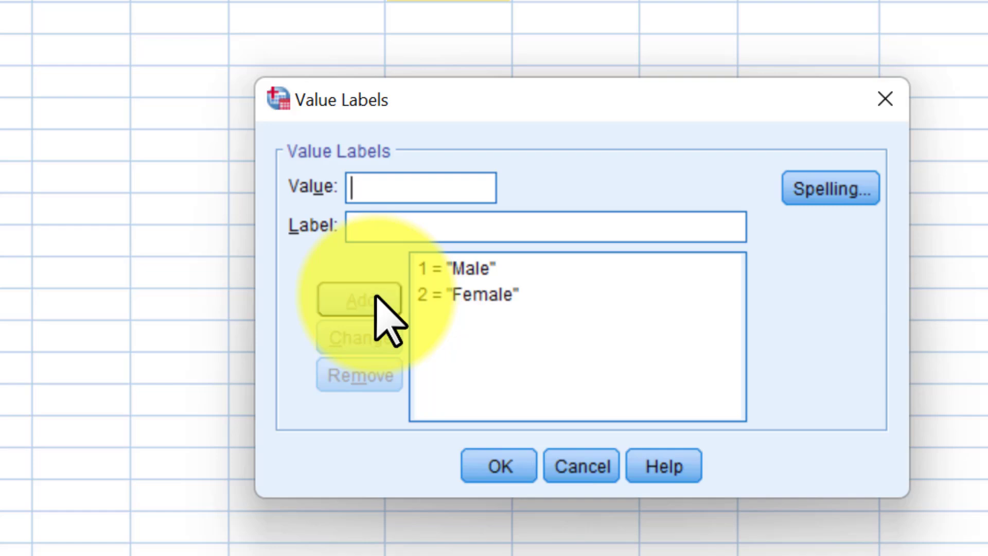
# - Change the label of value 2 to Females in the value label list
pyautogui.click(465, 296)
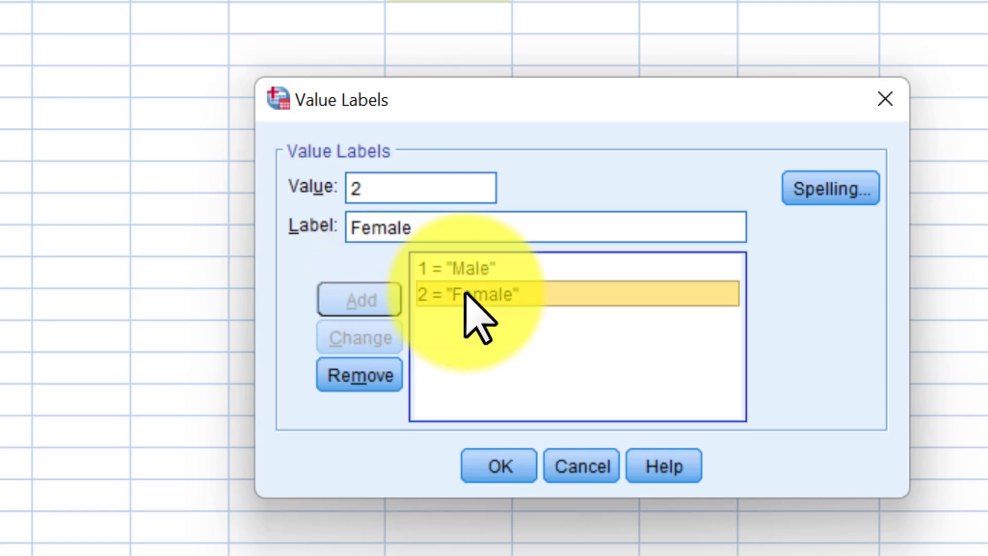
pyautogui.click(431, 229)
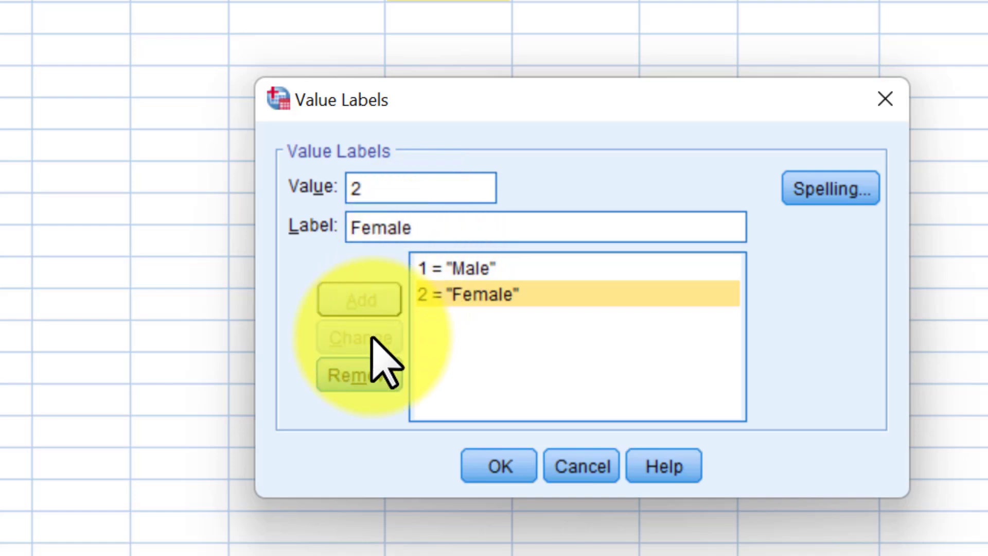
pyautogui.write('s')
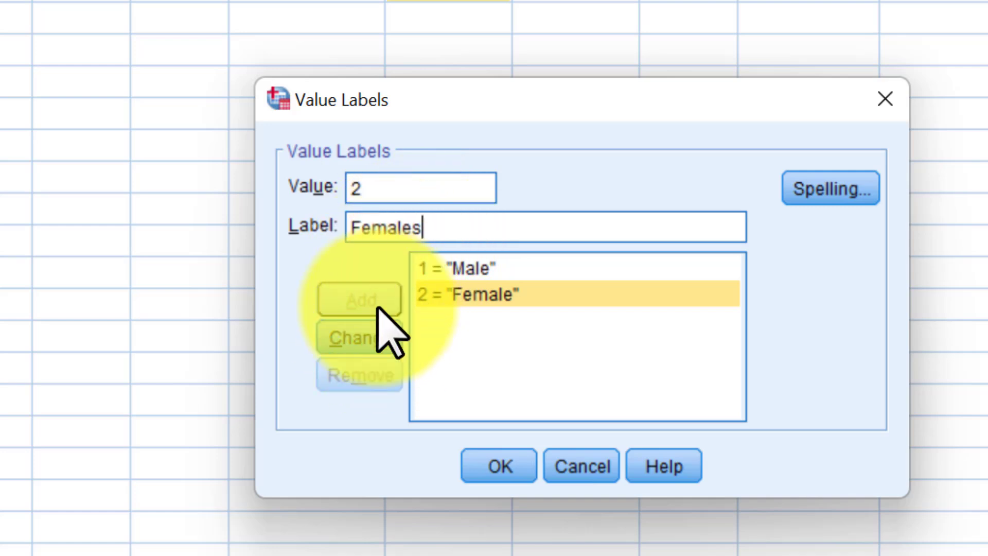
pyautogui.click(375, 337)
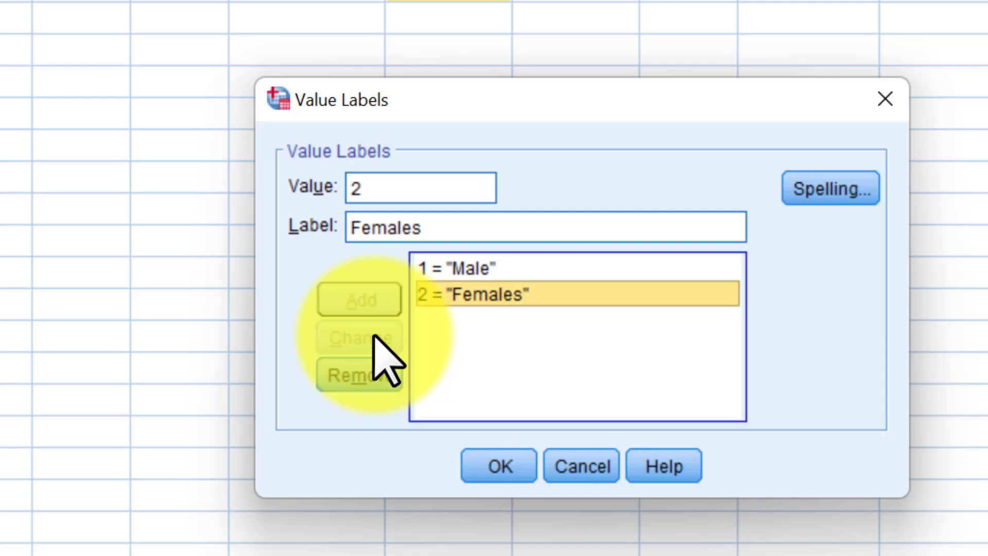
pyautogui.click(448, 229)
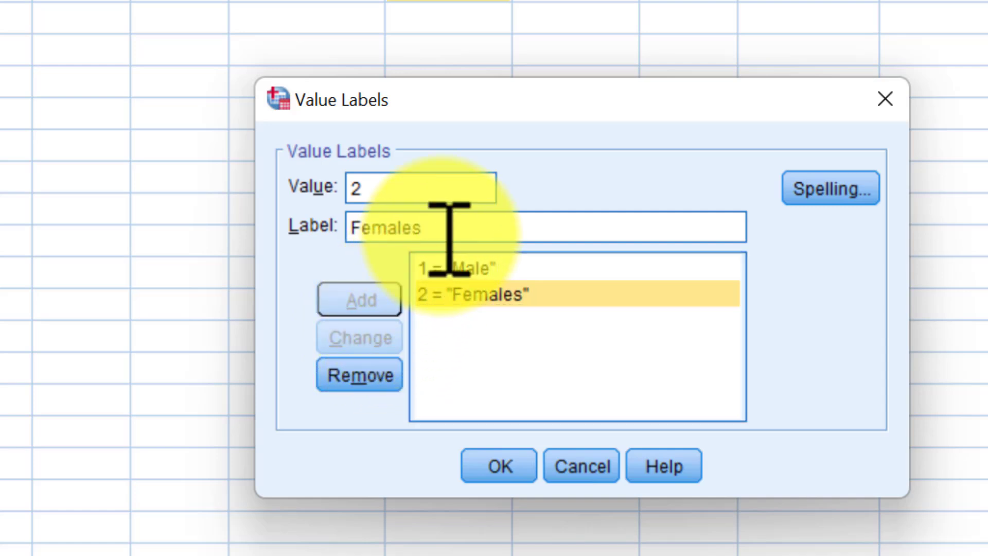
# - Change the label of value 2 to Female and apply the Age variable's value labels
pyautogui.press('BackSpace')
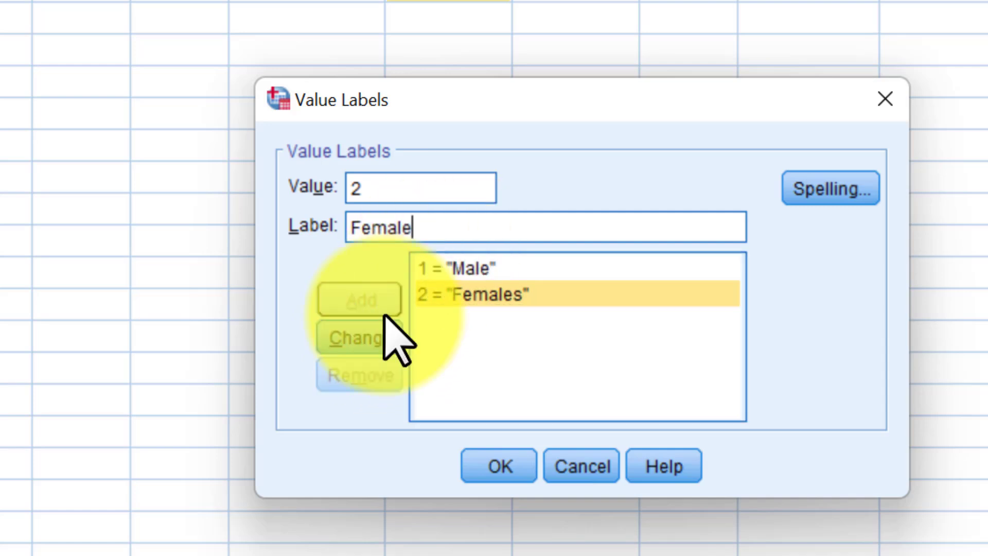
pyautogui.click(369, 340)
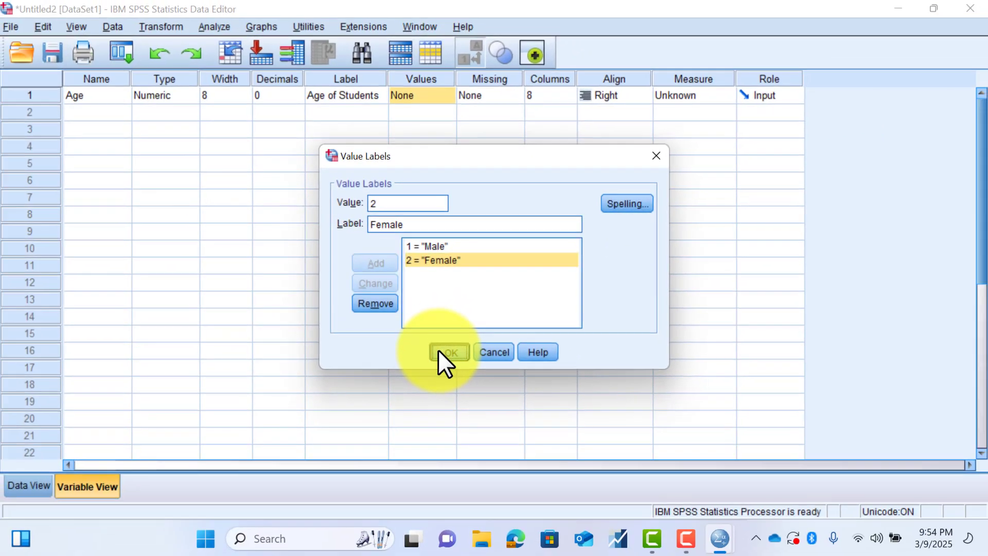
pyautogui.click(499, 465)
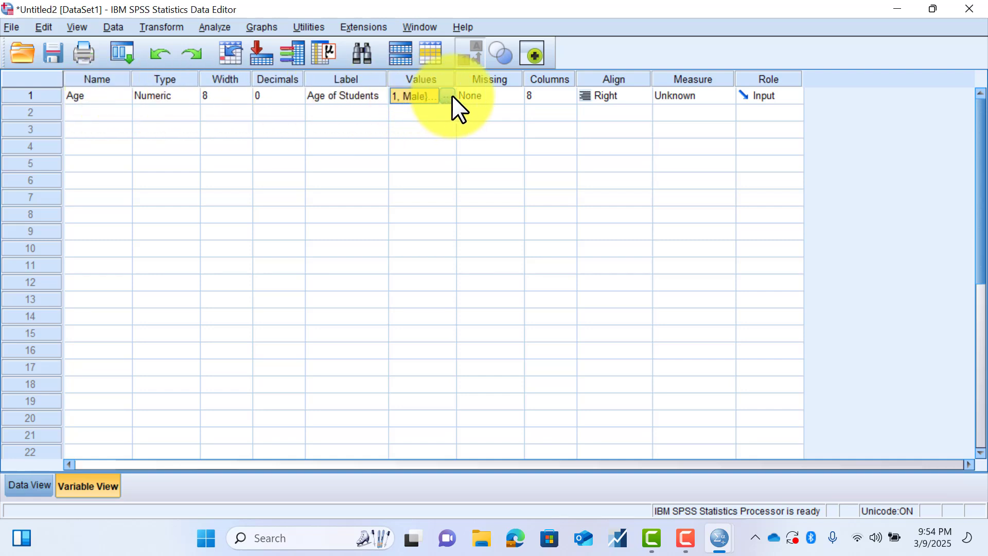
# - Define 9 and 99 as discrete missing values for the Age variable
pyautogui.click(489, 96)
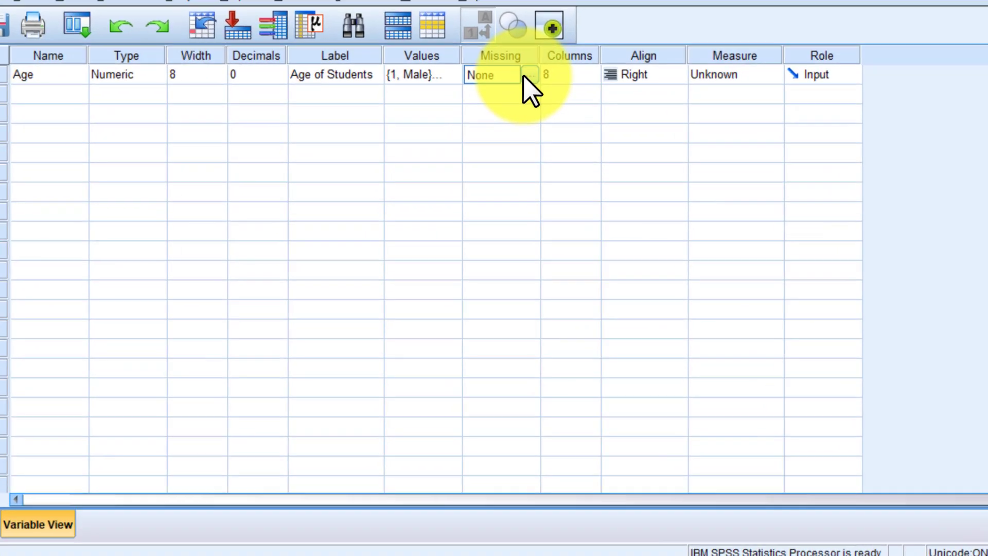
pyautogui.click(515, 95)
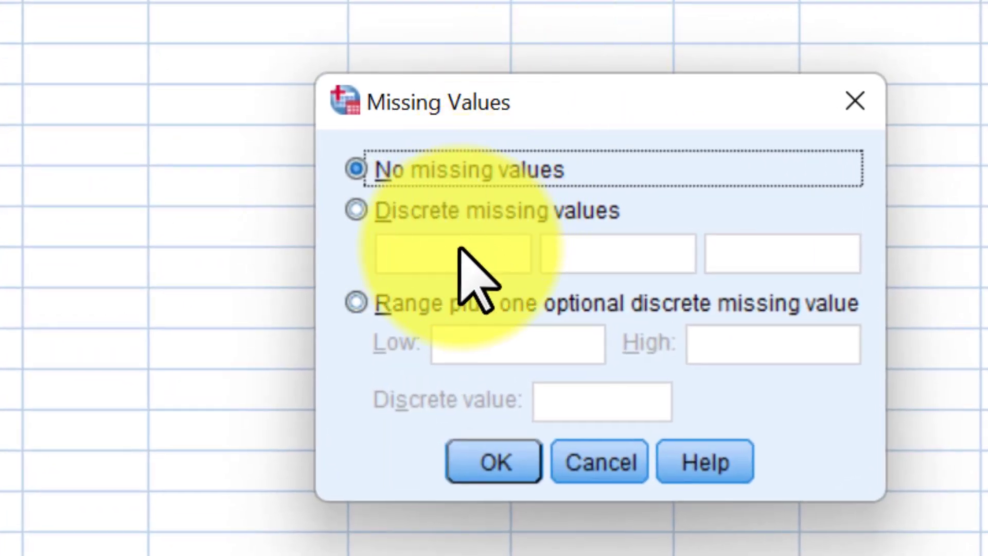
pyautogui.click(425, 219)
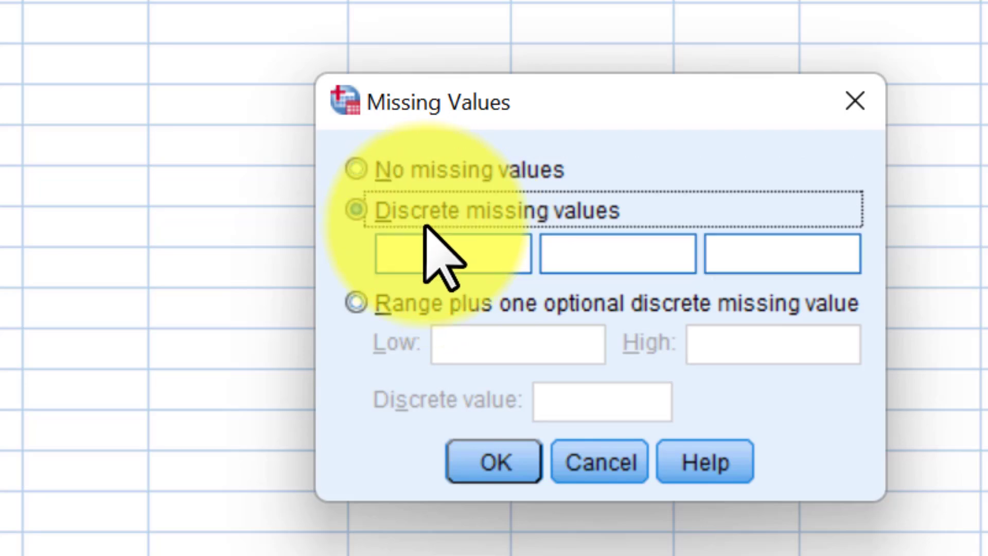
pyautogui.click(455, 259)
pyautogui.write('9')
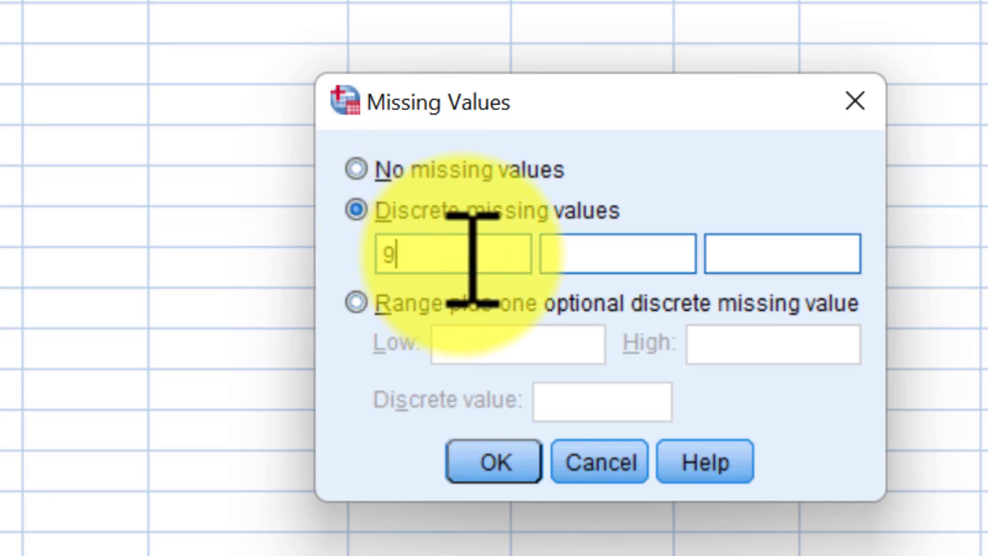
pyautogui.click(593, 252)
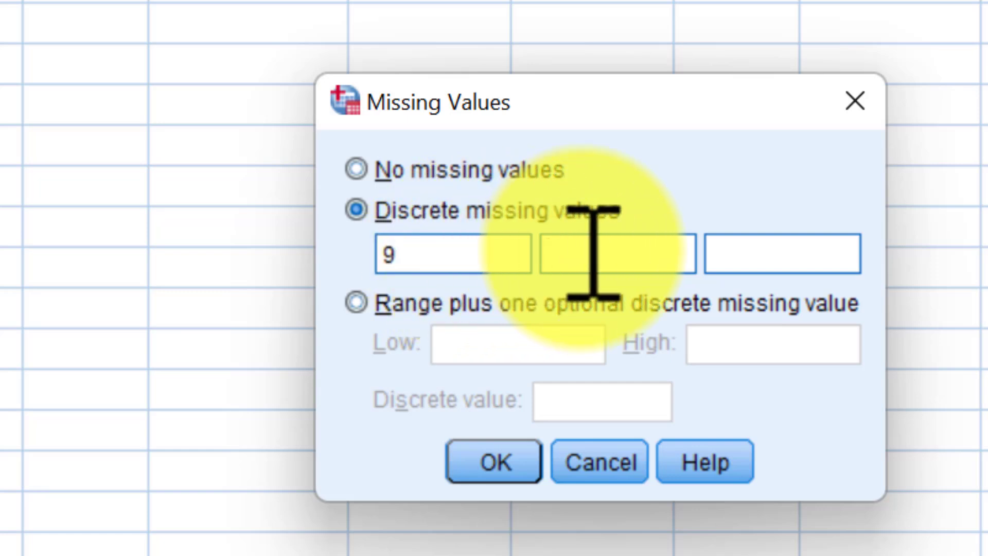
pyautogui.write('99')
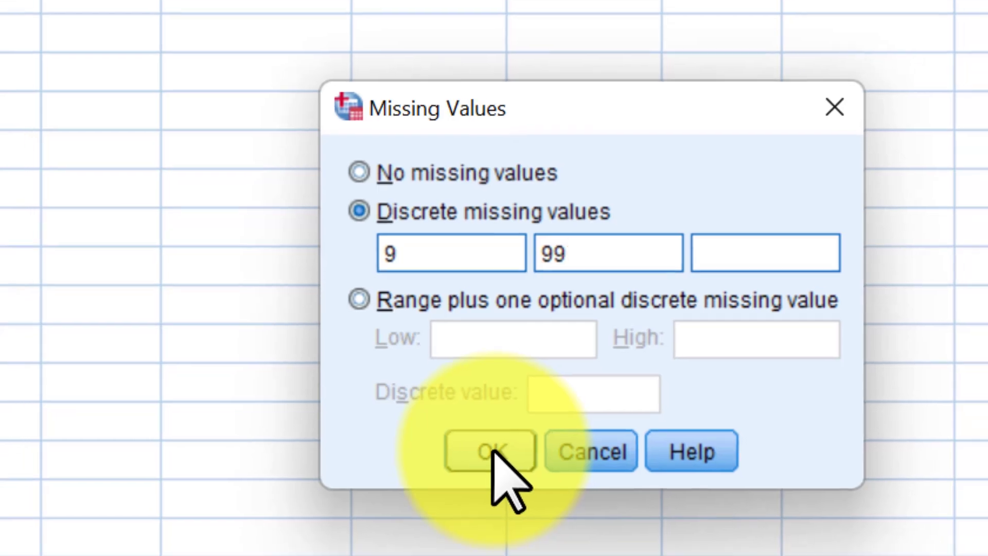
pyautogui.click(492, 451)
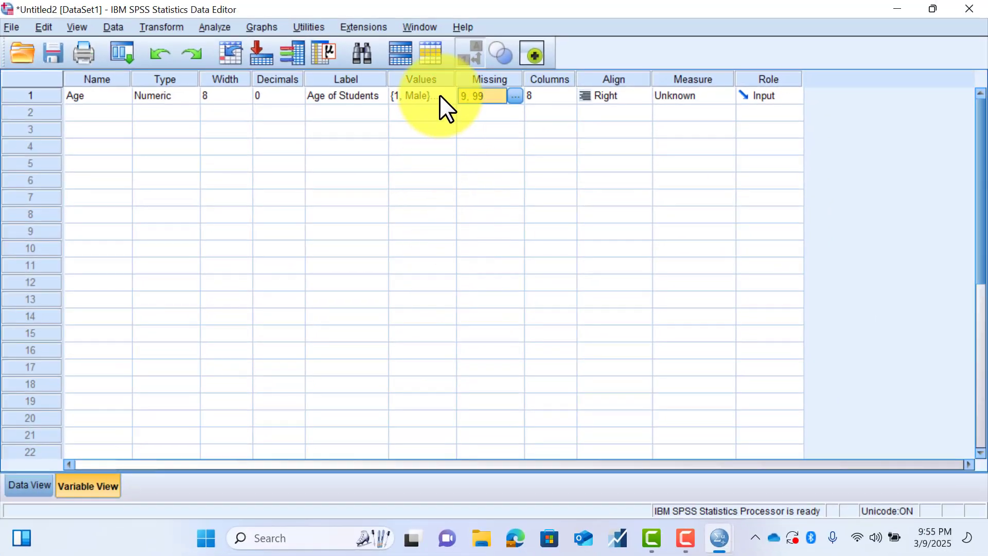
# - Add the value label 9 = Refusal to the Age variable
pyautogui.click(440, 95)
pyautogui.click(448, 96)
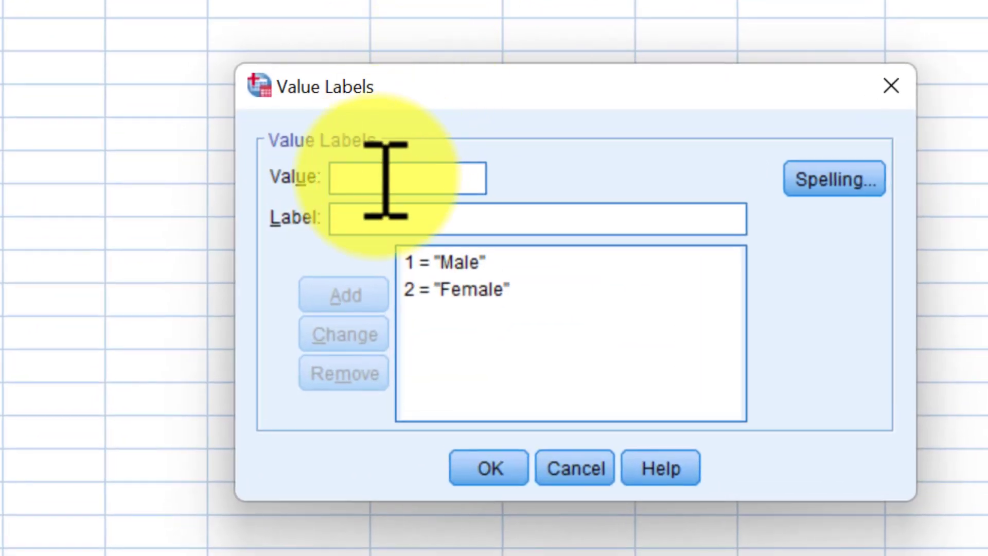
pyautogui.write('9')
pyautogui.click(386, 220)
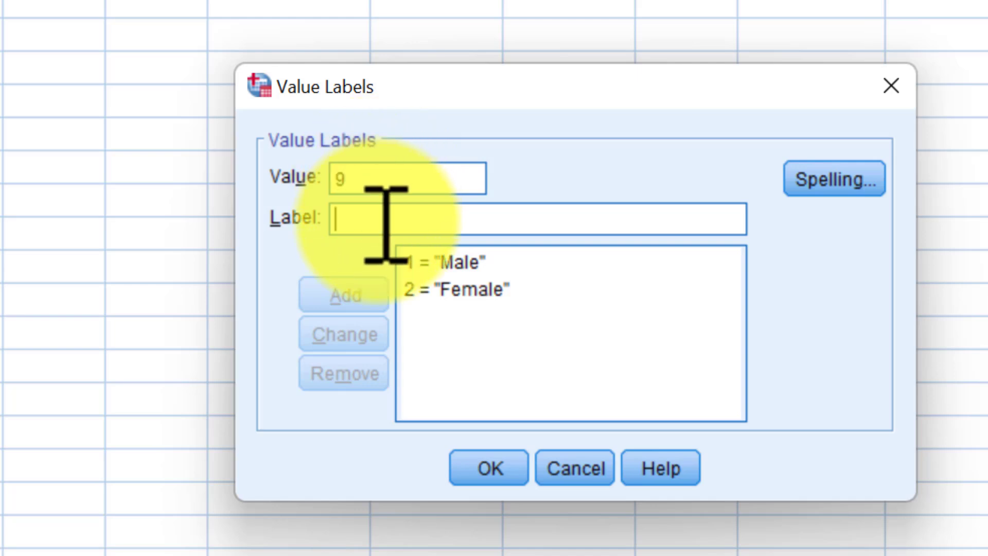
pyautogui.write('Re')
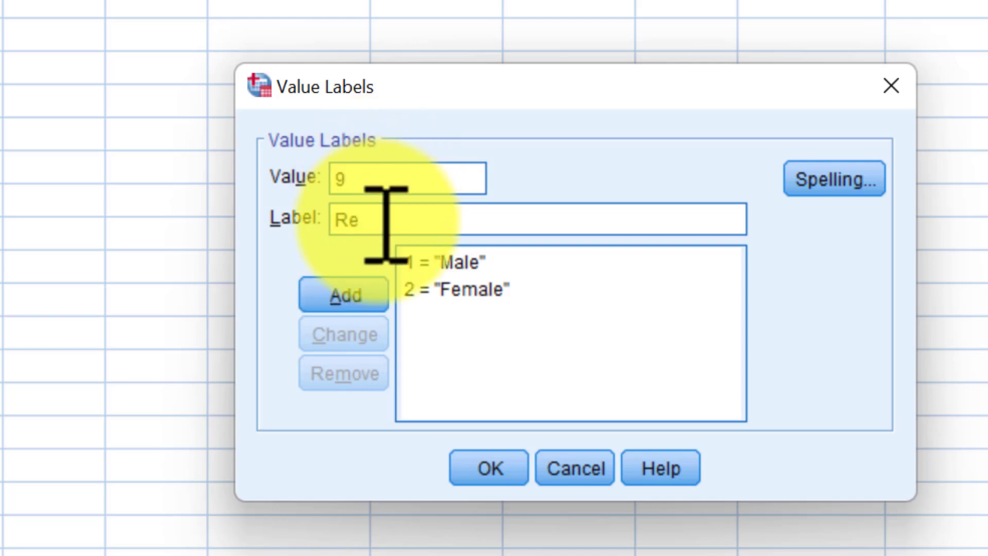
pyautogui.write('fusal')
pyautogui.click(364, 297)
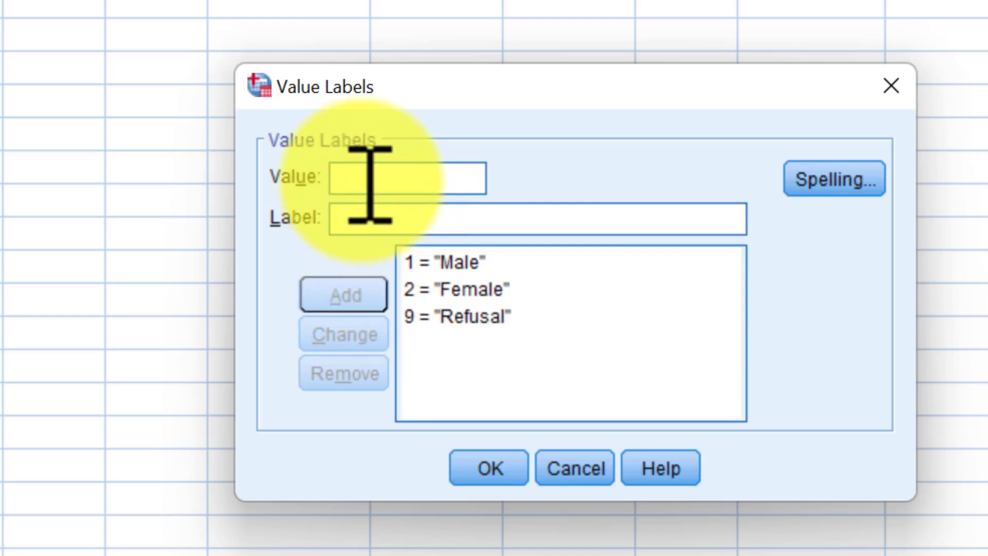
# - Add the value label 99 = Dont Know and apply the Age variable's value labels
pyautogui.write('99')
pyautogui.press('Tab')
pyautogui.write("Don't Kn")
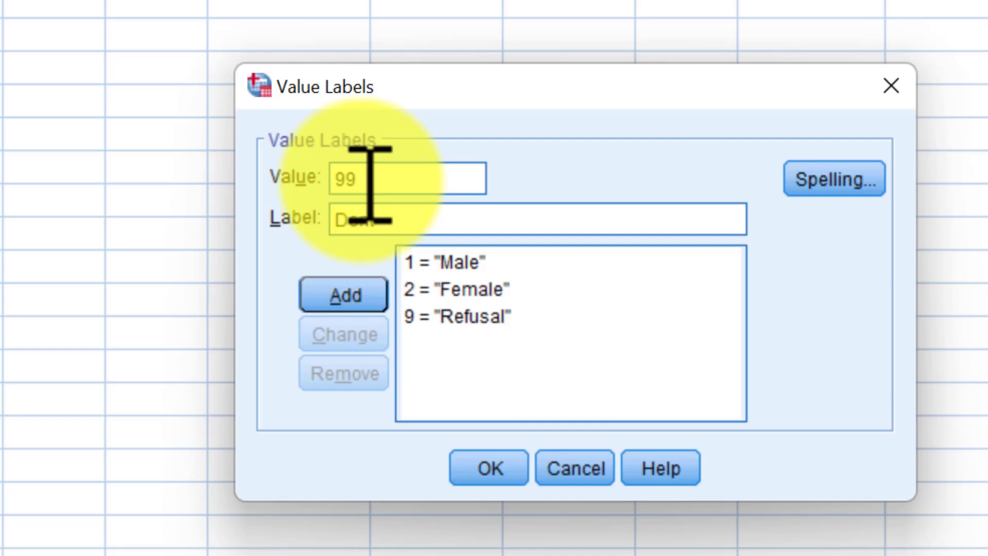
pyautogui.write('ow')
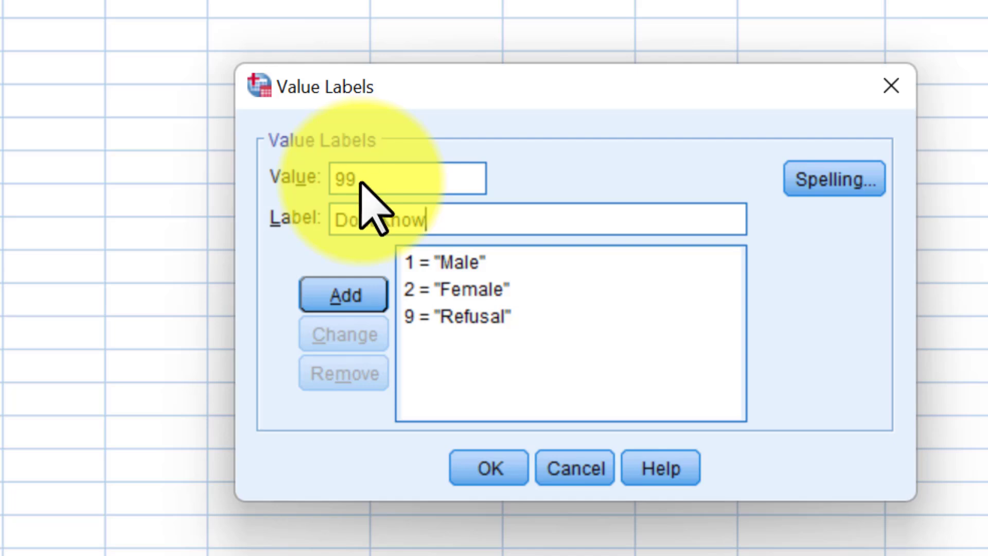
pyautogui.click(360, 304)
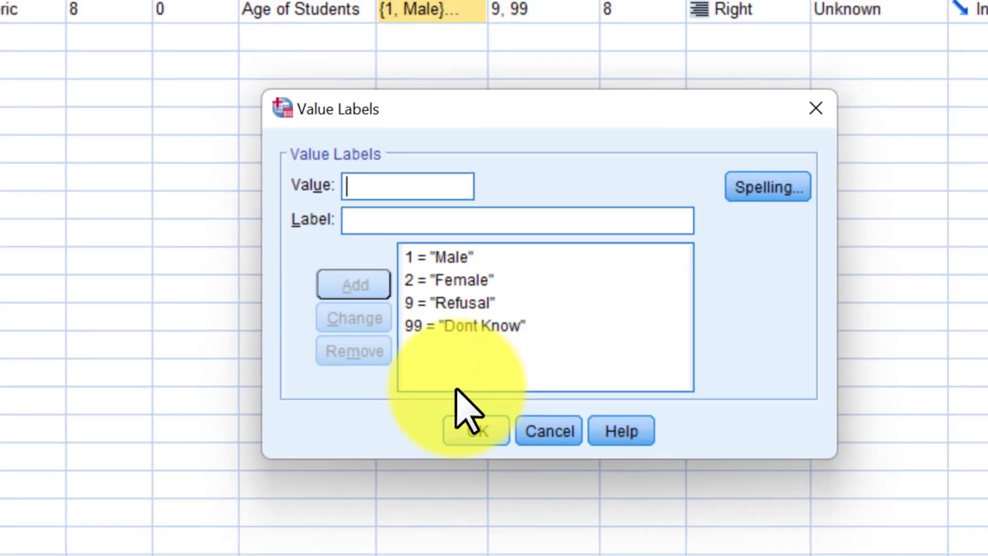
pyautogui.click(482, 472)
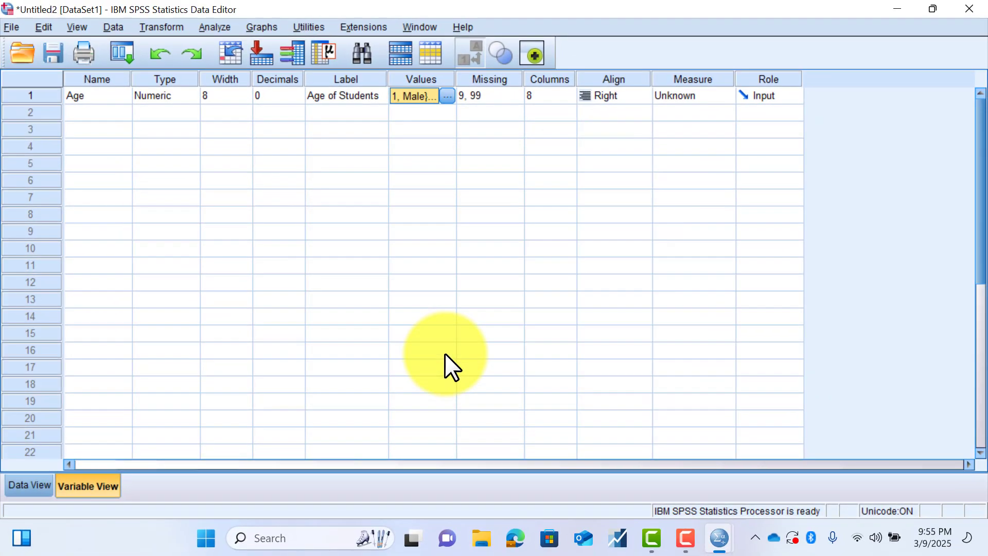
# - Change the Age variable's Columns setting to 7 and back to 8, and check the column's width in Data View
pyautogui.click(572, 96)
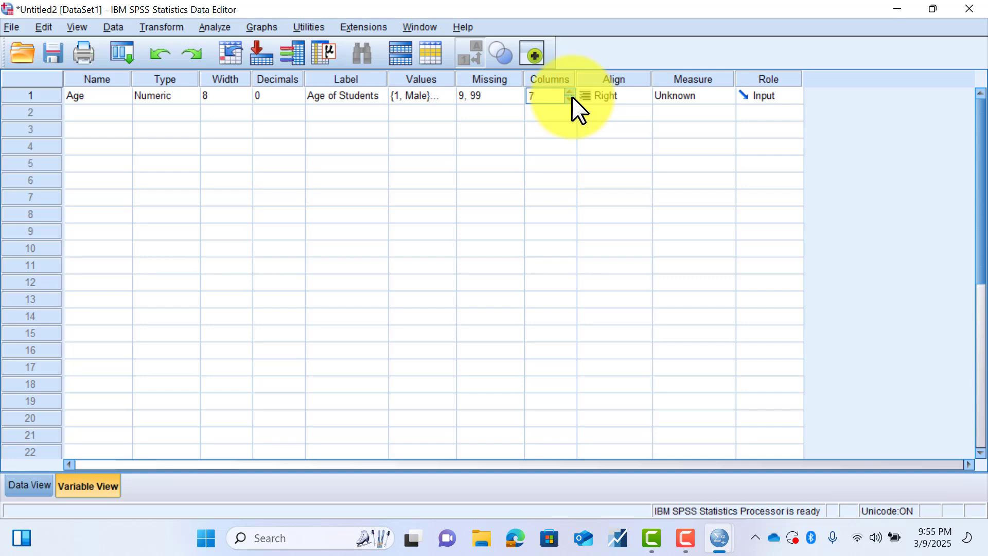
pyautogui.click(570, 90)
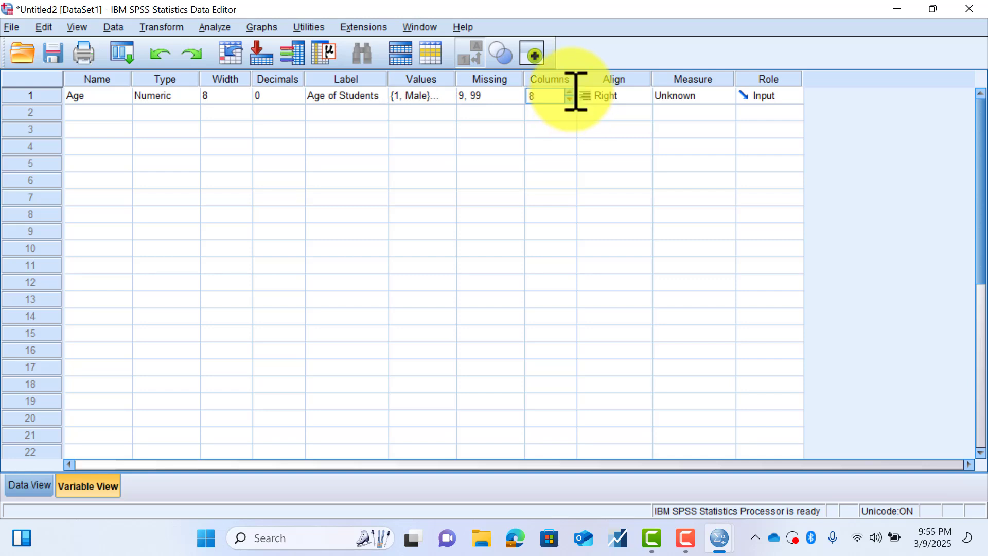
pyautogui.click(33, 485)
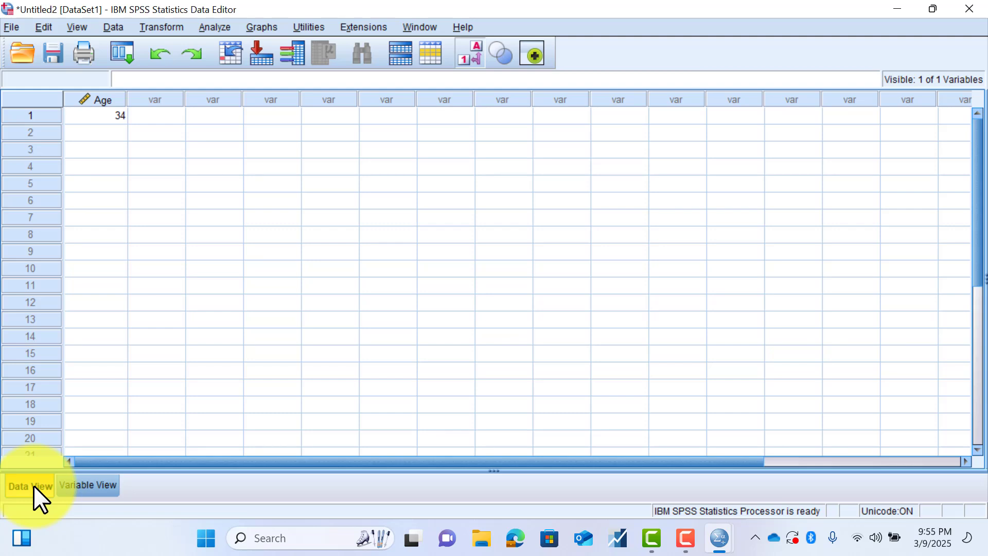
pyautogui.click(80, 482)
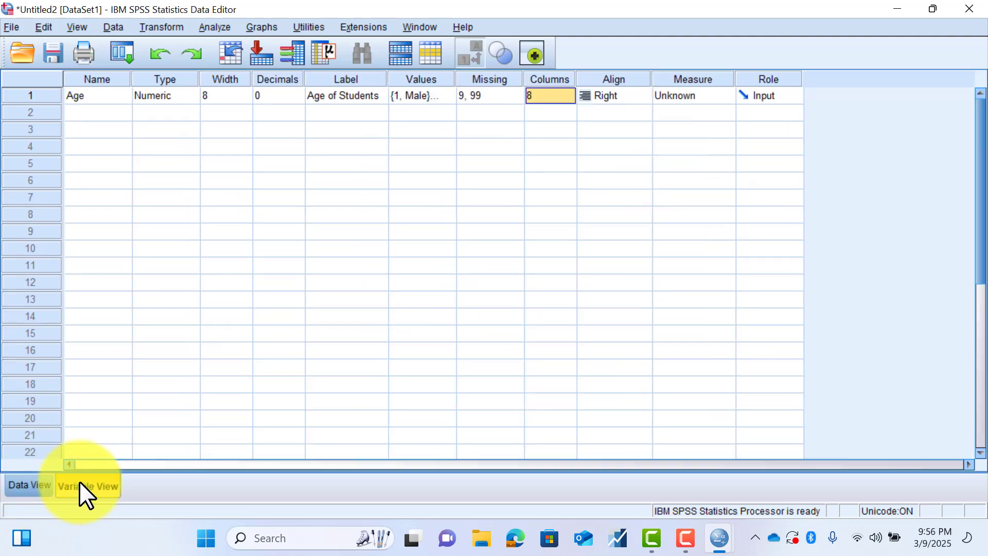
# - Widen the Age column through its Columns setting, and narrow it in Data View to a Columns value of 6
pyautogui.click(568, 92)
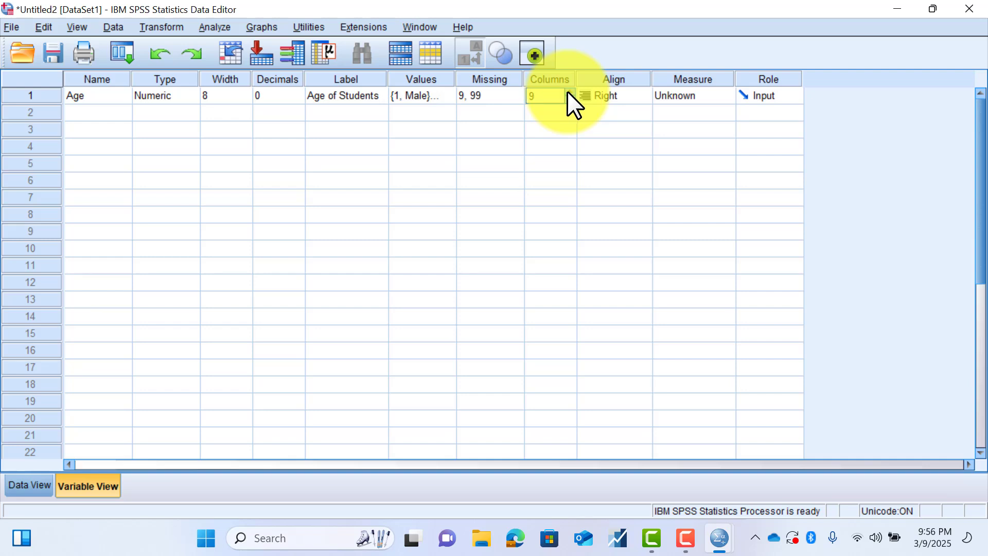
pyautogui.doubleClick(568, 92)
pyautogui.click(567, 92)
pyautogui.click(32, 487)
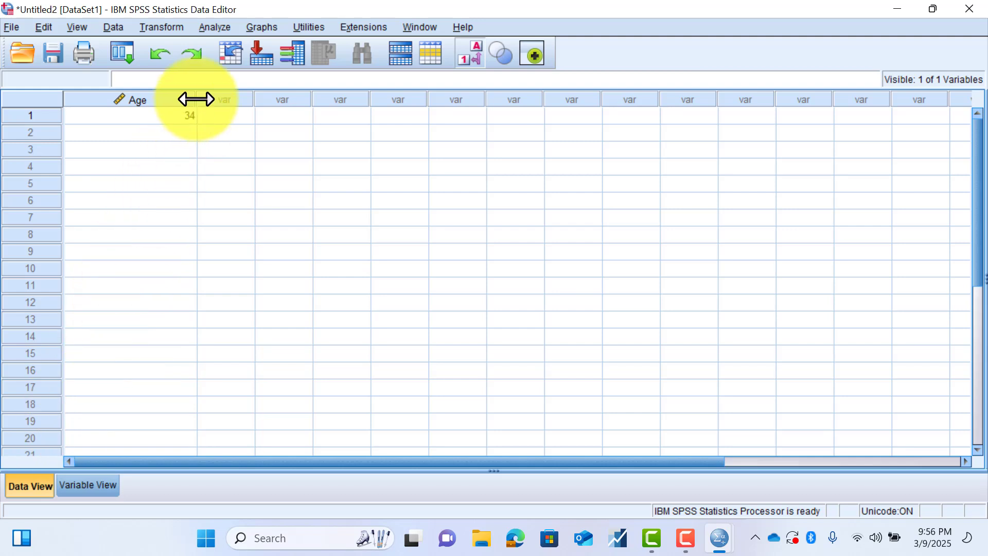
pyautogui.moveTo(196, 98); pyautogui.dragTo(109, 106)
pyautogui.click(83, 484)
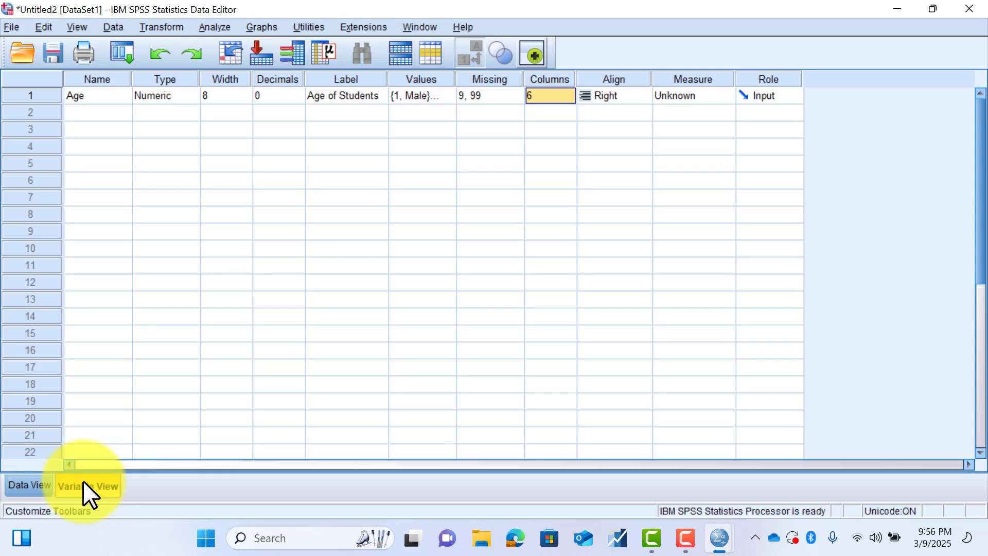
# - Check the Age value's alignment in Data View and set the variable's Align property to Center
pyautogui.click(629, 94)
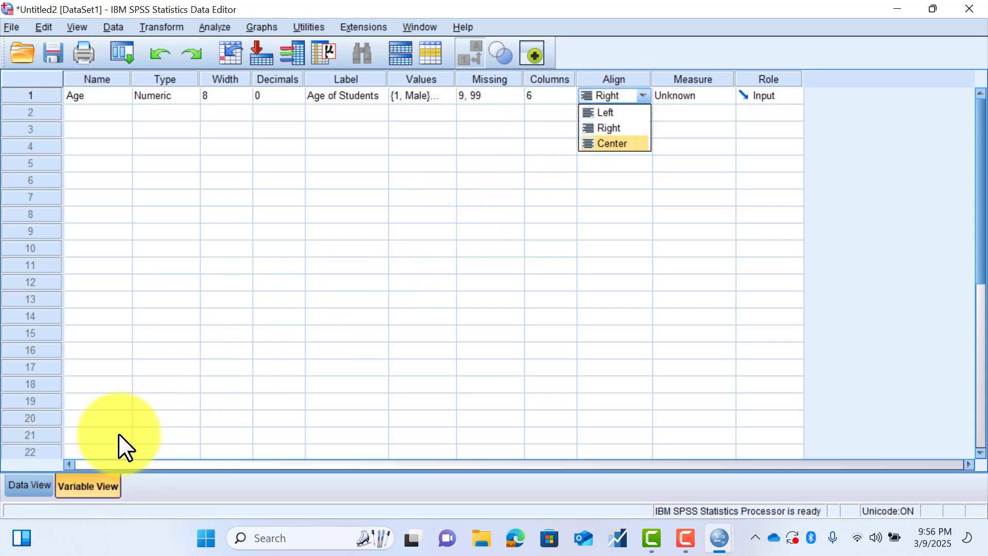
pyautogui.click(32, 489)
pyautogui.click(72, 483)
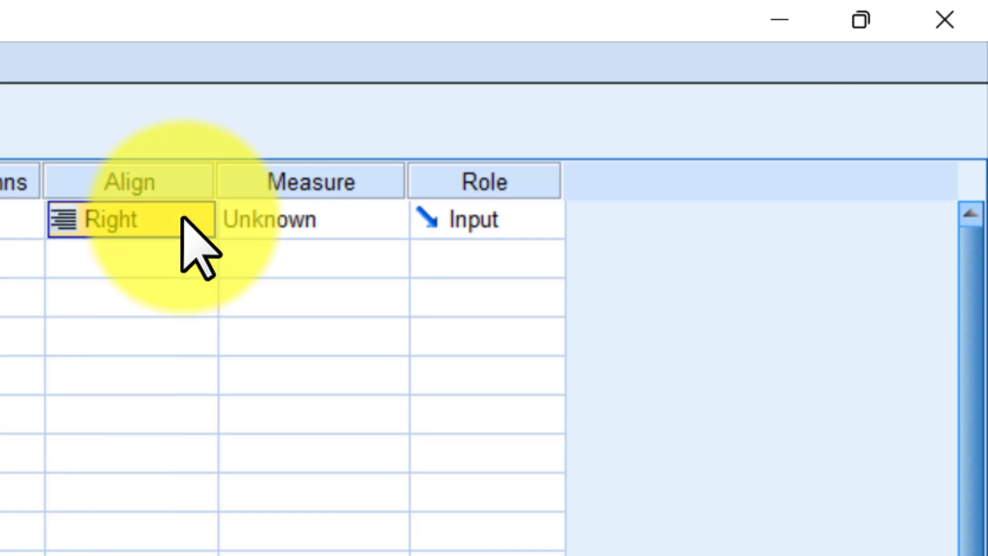
pyautogui.click(83, 221)
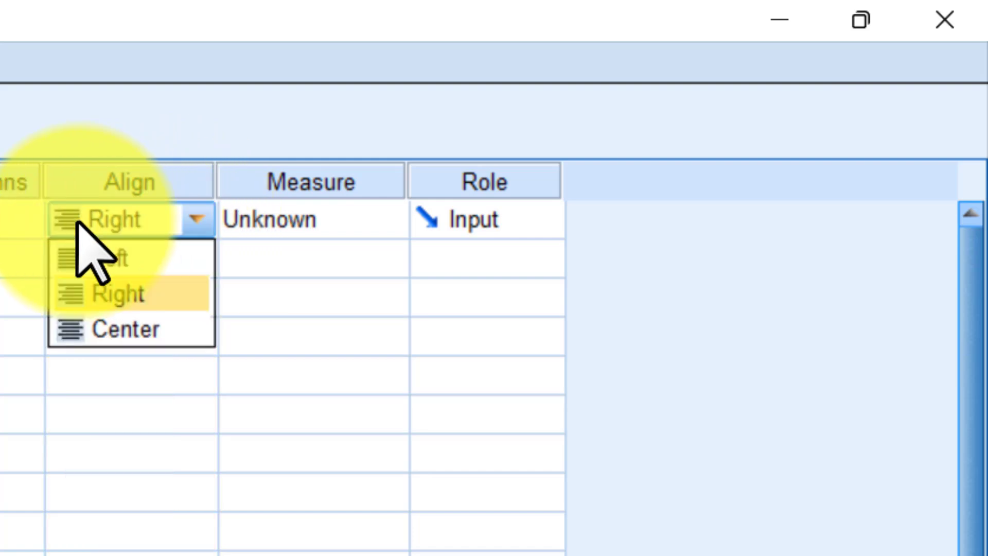
pyautogui.click(111, 329)
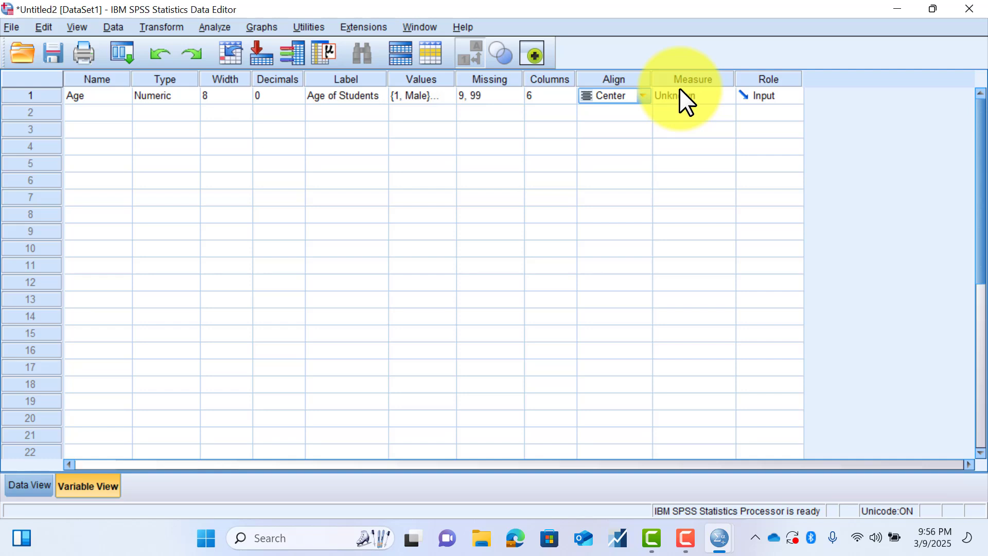
# - Set the Age variable's Measure to Scale and look through the Ordinal and Nominal alternatives
pyautogui.click(680, 89)
pyautogui.click(723, 95)
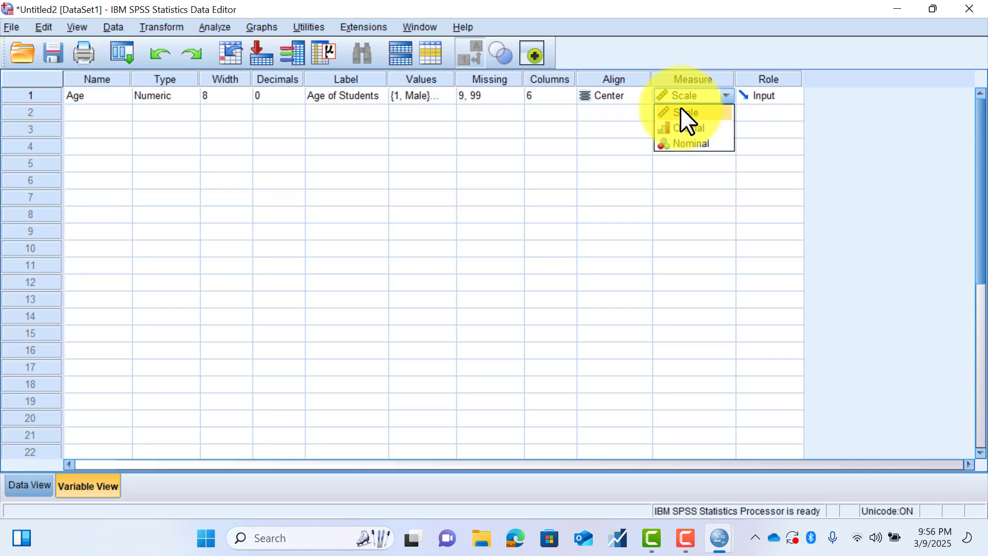
pyautogui.press('Down')
pyautogui.press('Down')
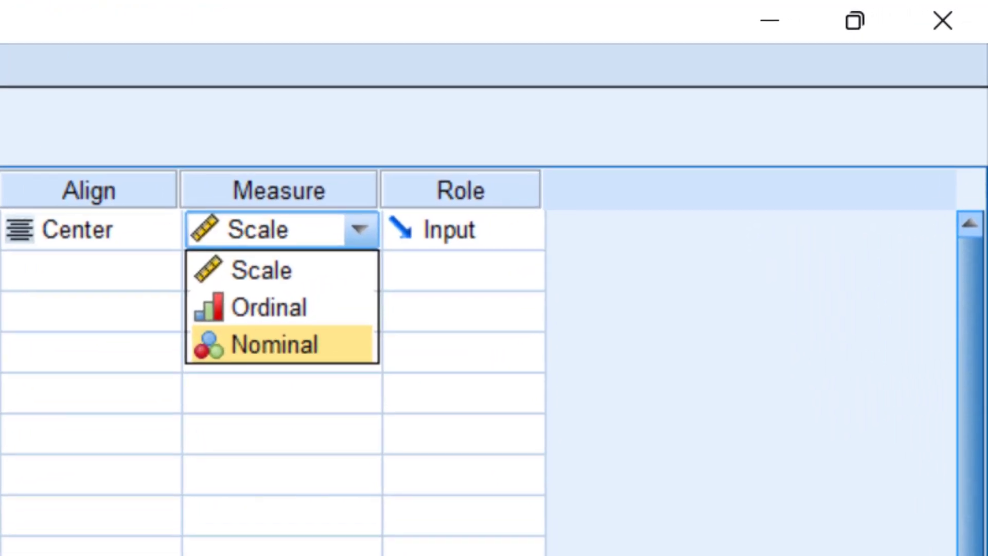
# - Rename the Age variable as Gender and change its label to "Gender of Students"
pyautogui.click(77, 94)
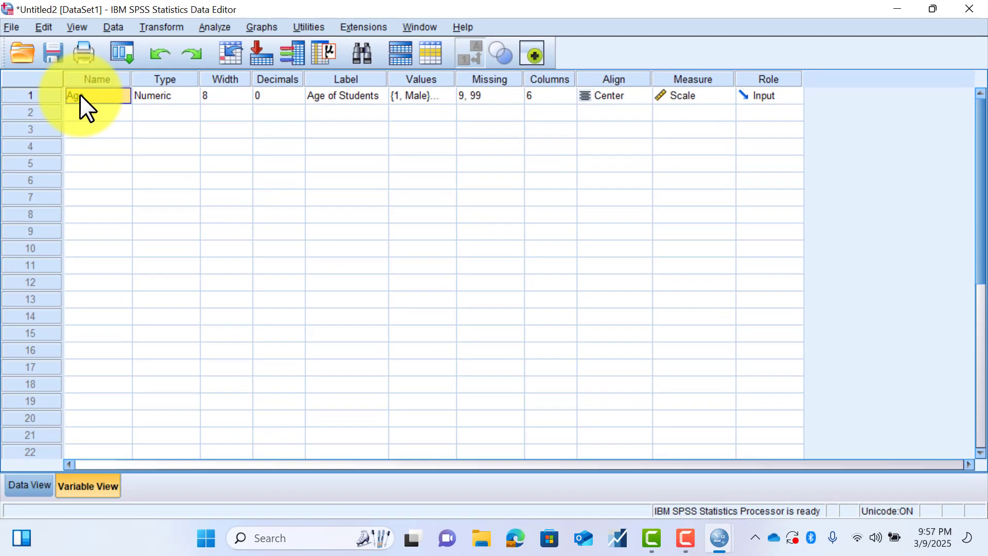
pyautogui.write('G')
pyautogui.click(325, 95)
pyautogui.doubleClick(325, 94)
pyautogui.press('BackSpace')
pyautogui.press('BackSpace')
pyautogui.press('BackSpace')
pyautogui.press('BackSpace')
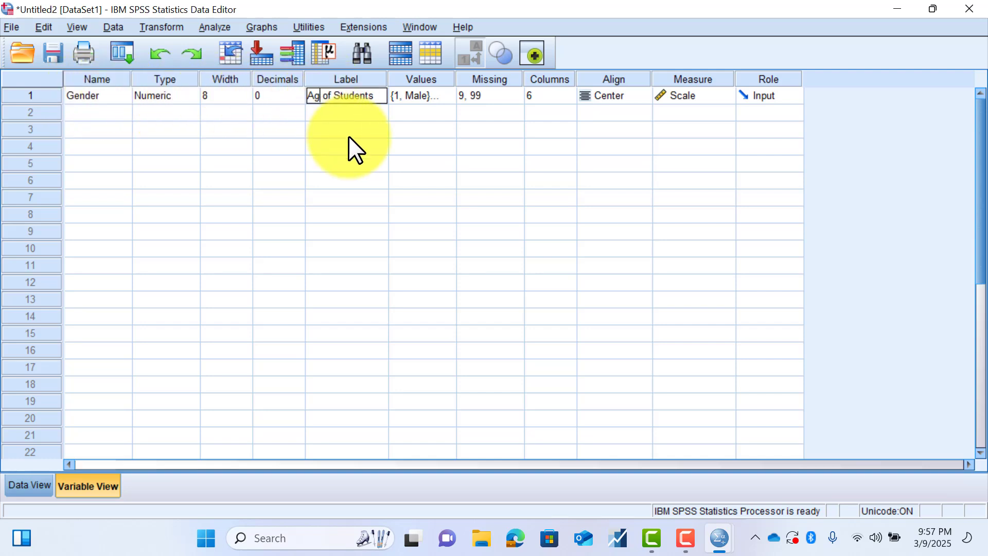
pyautogui.write('Gende')
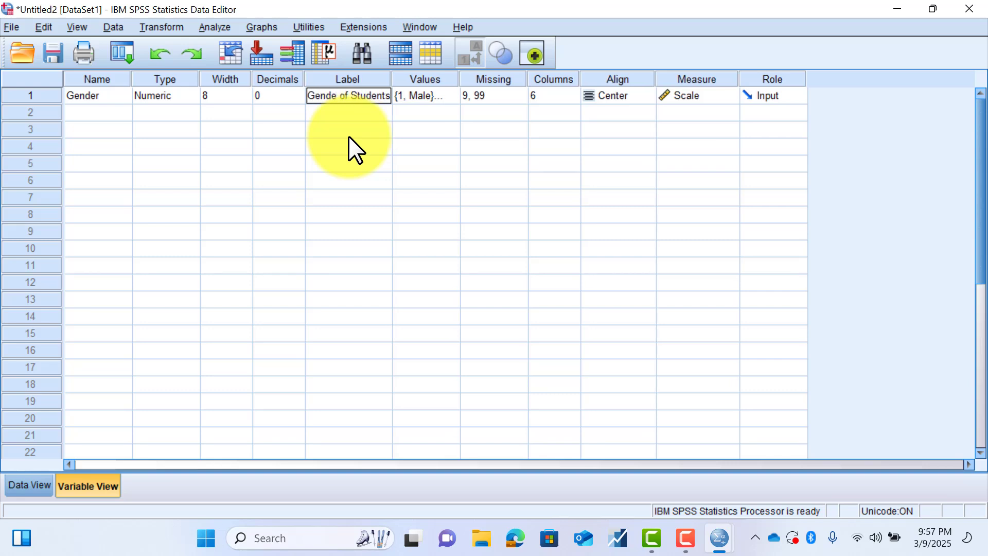
pyautogui.write('r')
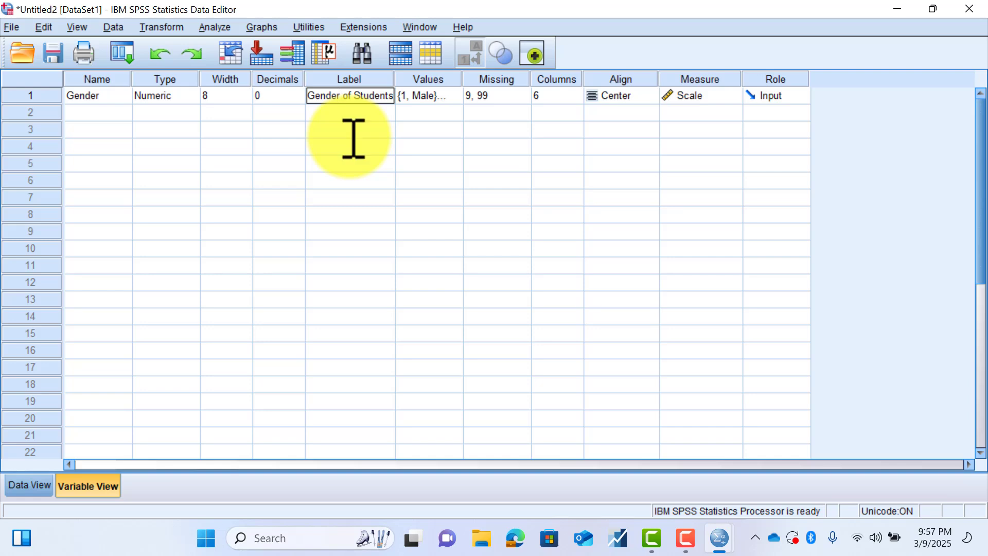
# - Review the value labels defined for the Gender variable and set its Measure to Nominal
pyautogui.click(453, 94)
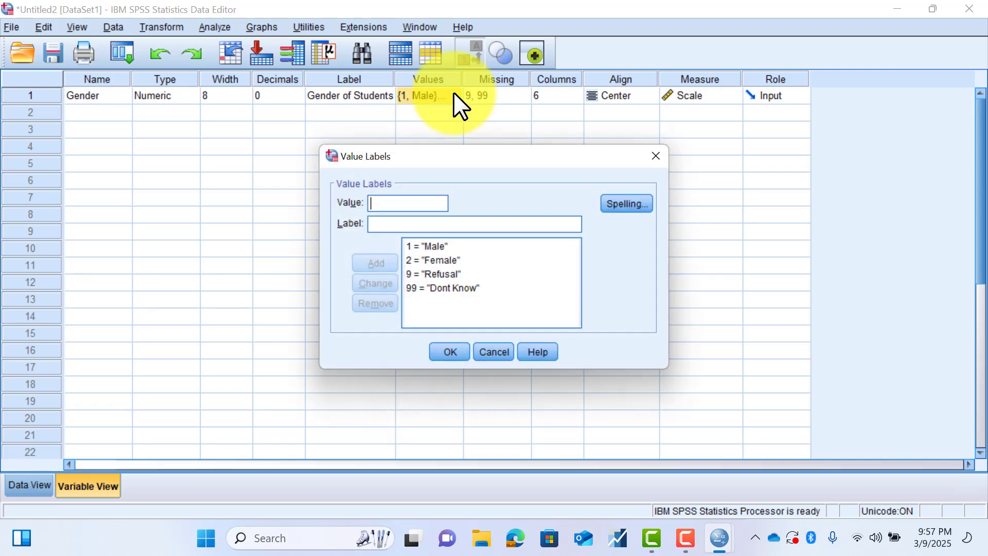
pyautogui.click(476, 351)
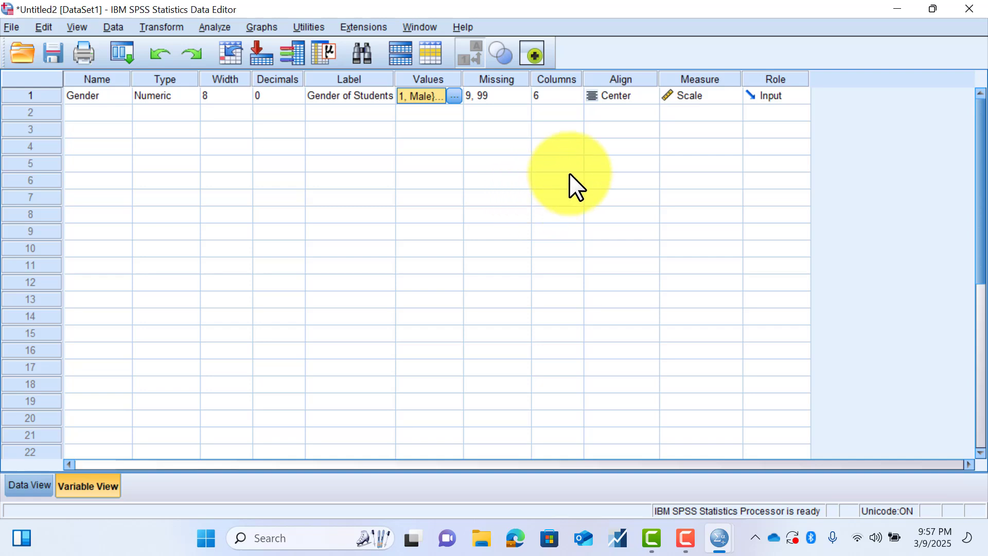
pyautogui.click(729, 95)
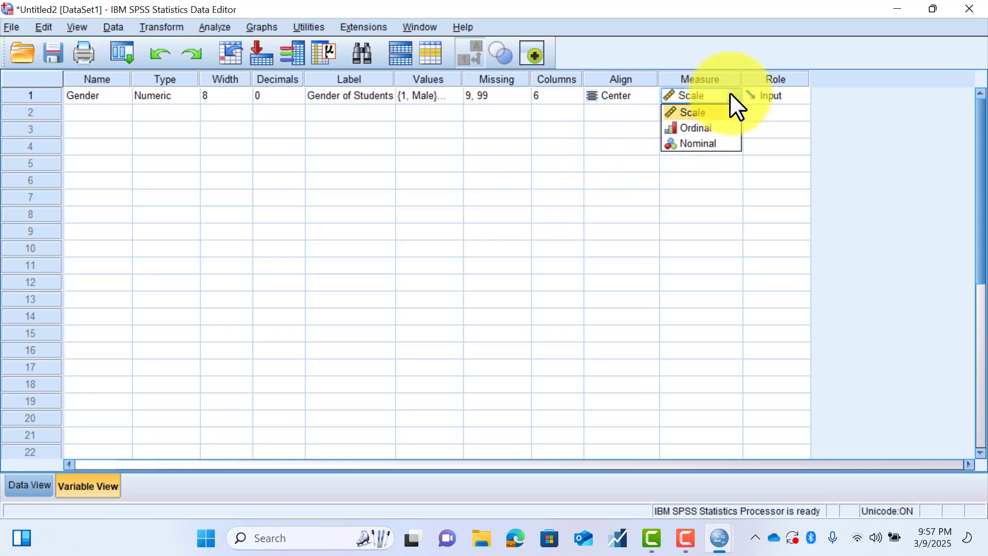
pyautogui.click(702, 143)
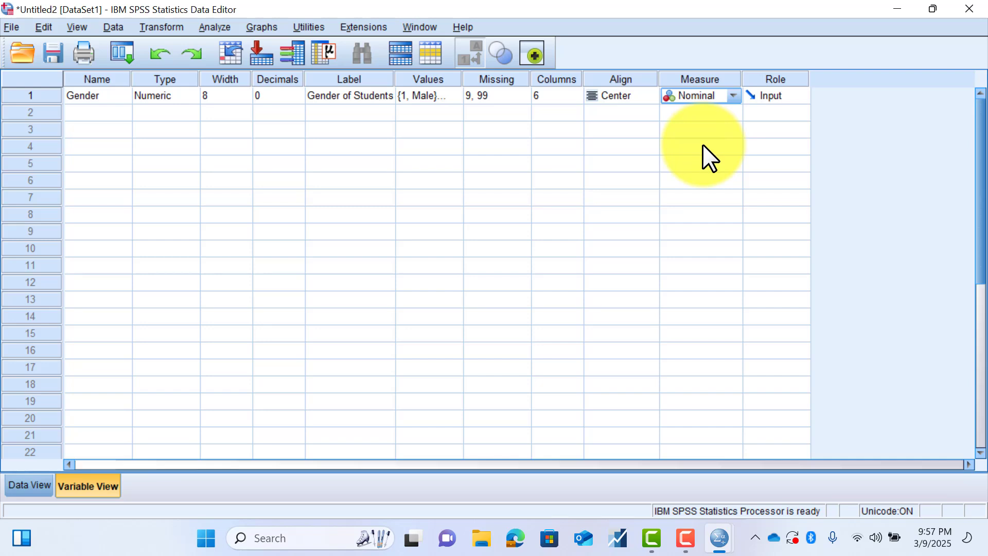
pyautogui.click(733, 96)
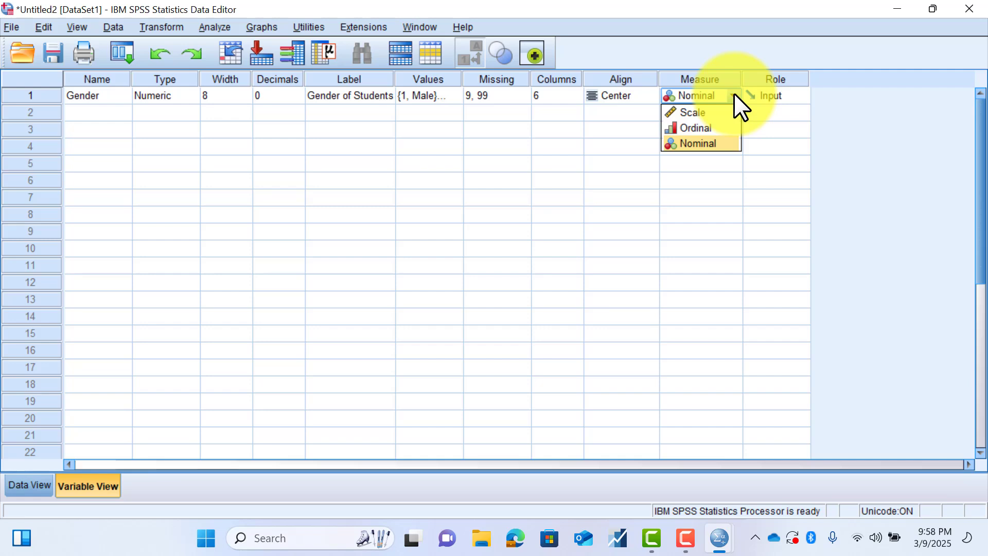
pyautogui.click(721, 146)
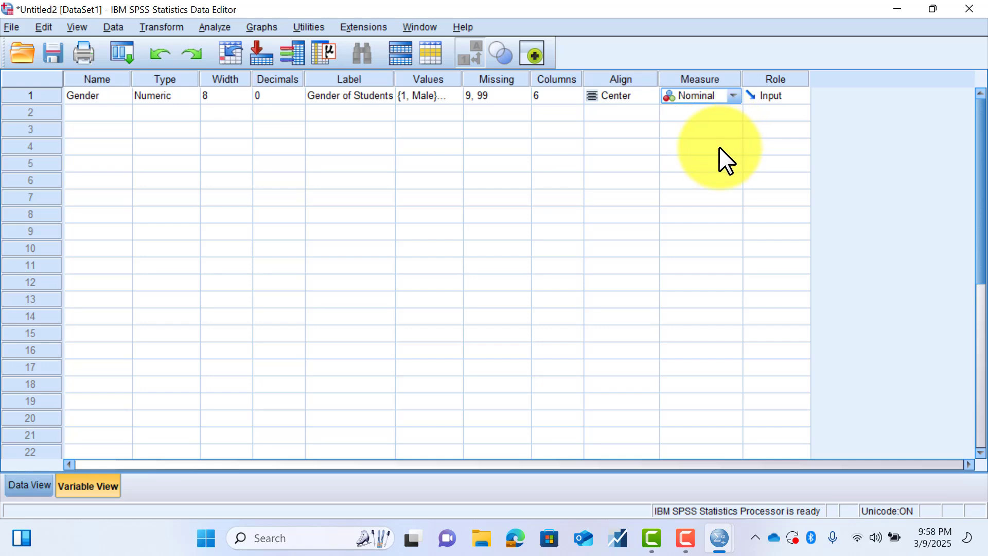
# - Widen the Gender column in Data View to a Columns value of 7 so its name fits on one line
pyautogui.click(39, 485)
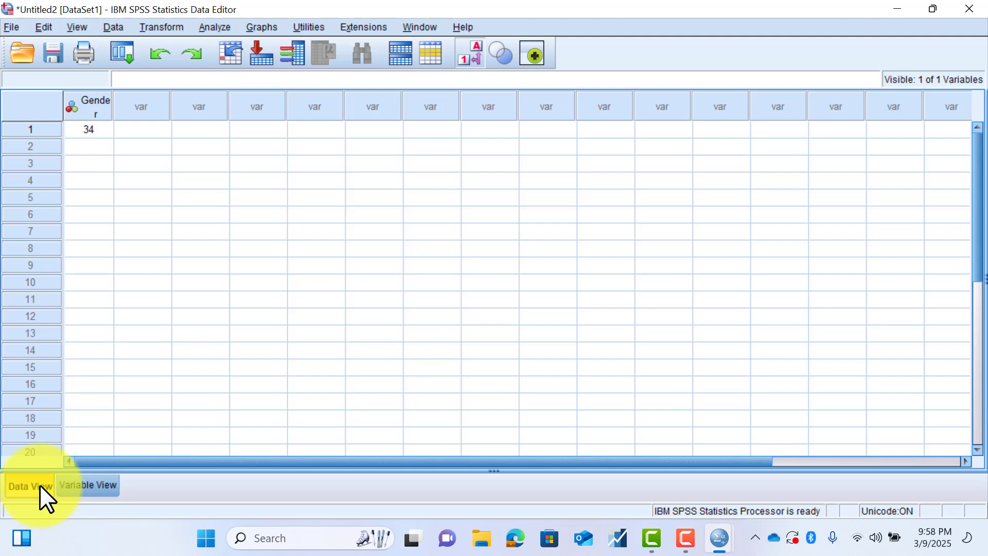
pyautogui.moveTo(112, 108); pyautogui.dragTo(118, 108)
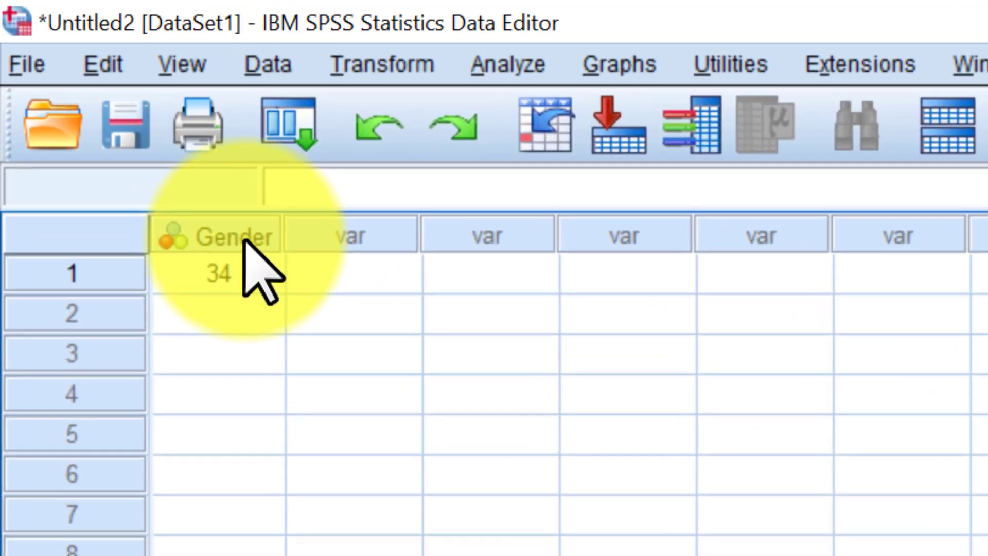
pyautogui.moveTo(244, 240)
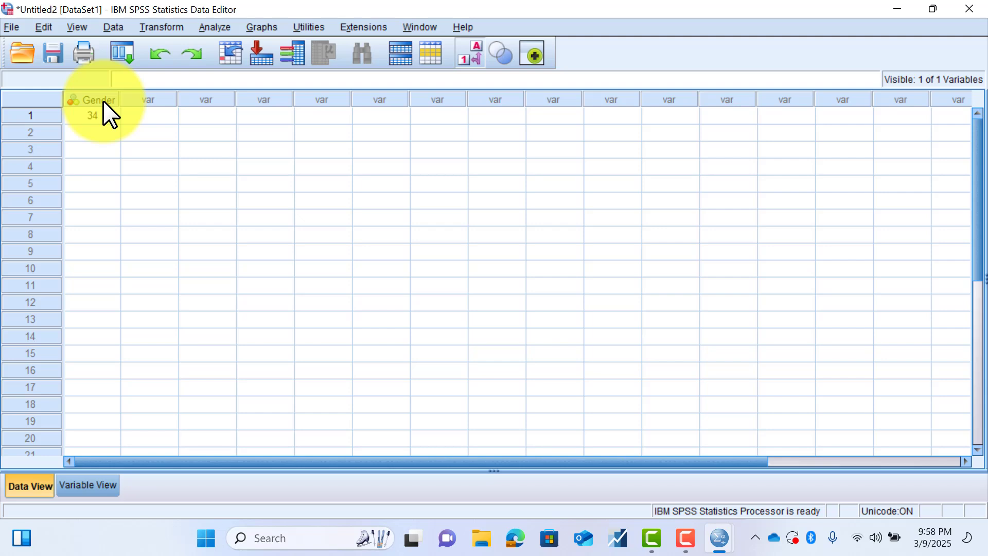
# - Replace the first case's Gender value in Data View with the code 1
pyautogui.click(101, 115)
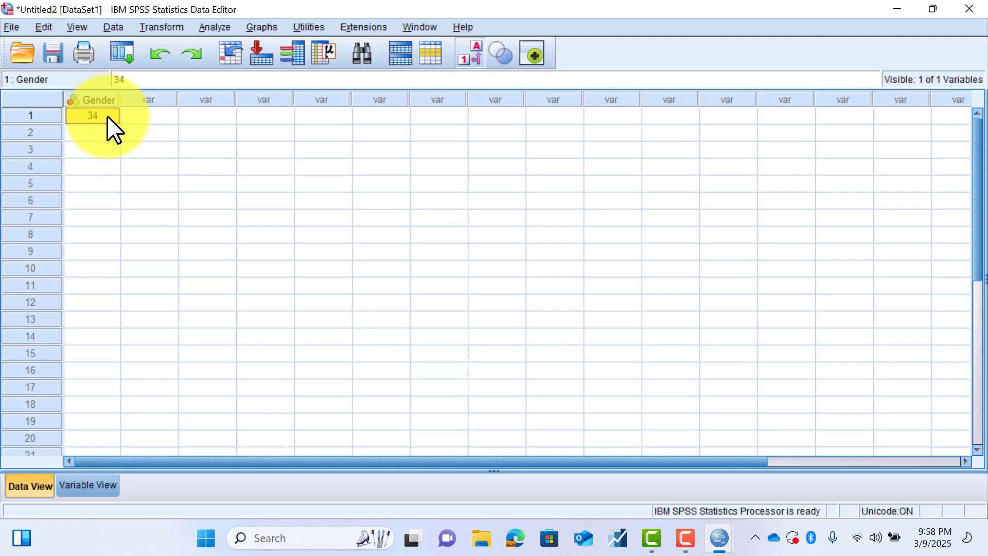
pyautogui.doubleClick(112, 119)
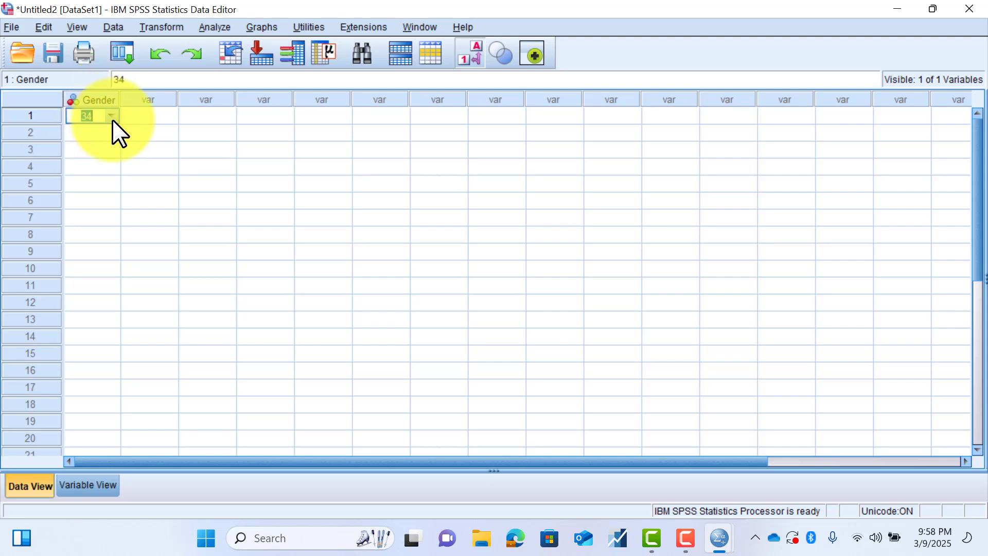
pyautogui.write('1')
pyautogui.click(113, 154)
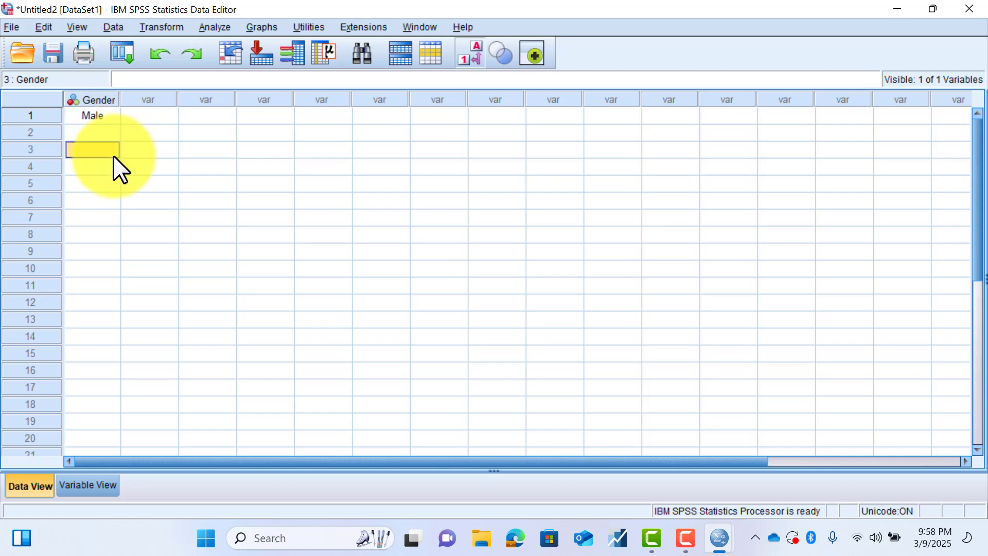
# - Try Female as the first case's Gender value from the labelled options, and set it to Refusal
pyautogui.click(107, 115)
pyautogui.doubleClick(113, 116)
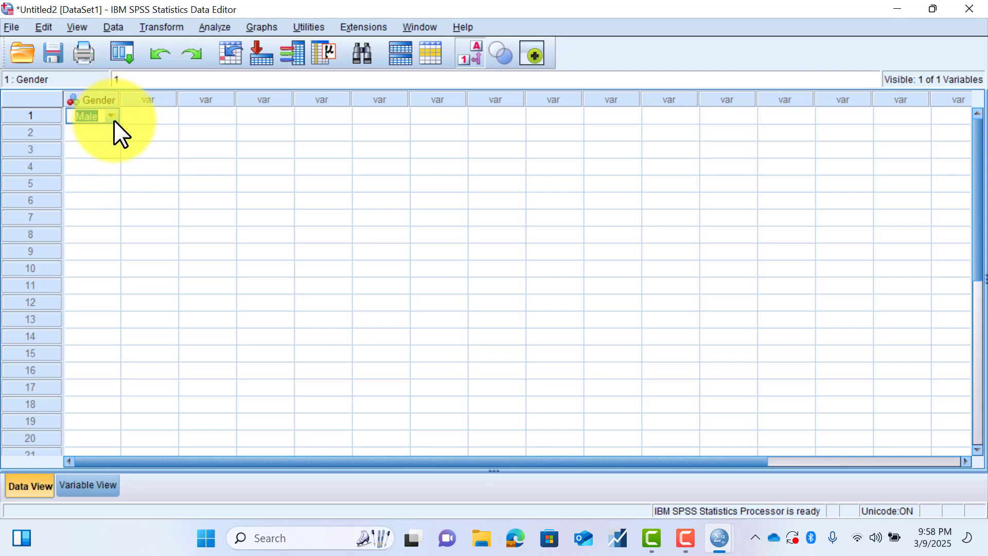
pyautogui.click(112, 120)
pyautogui.click(108, 149)
pyautogui.click(113, 117)
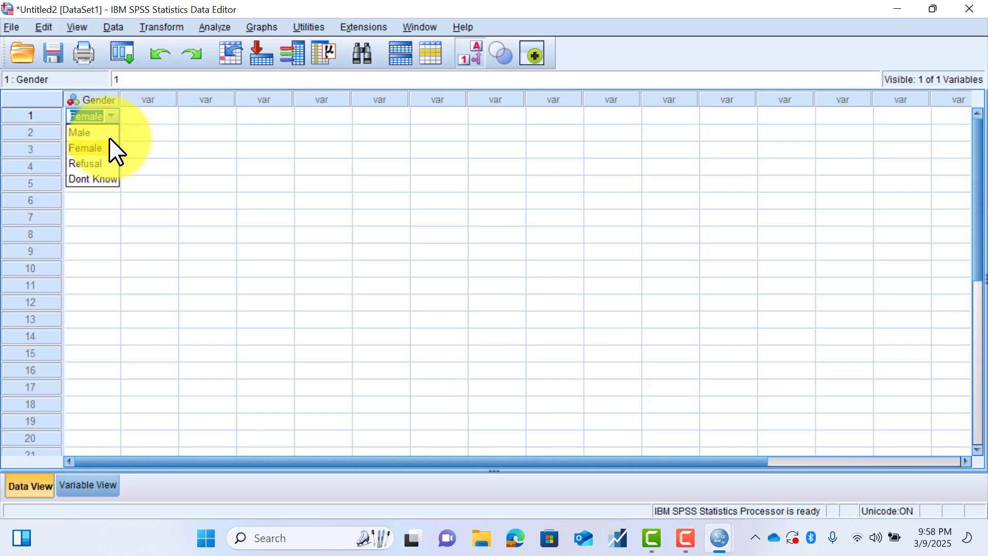
pyautogui.click(102, 164)
pyautogui.click(101, 134)
pyautogui.click(104, 116)
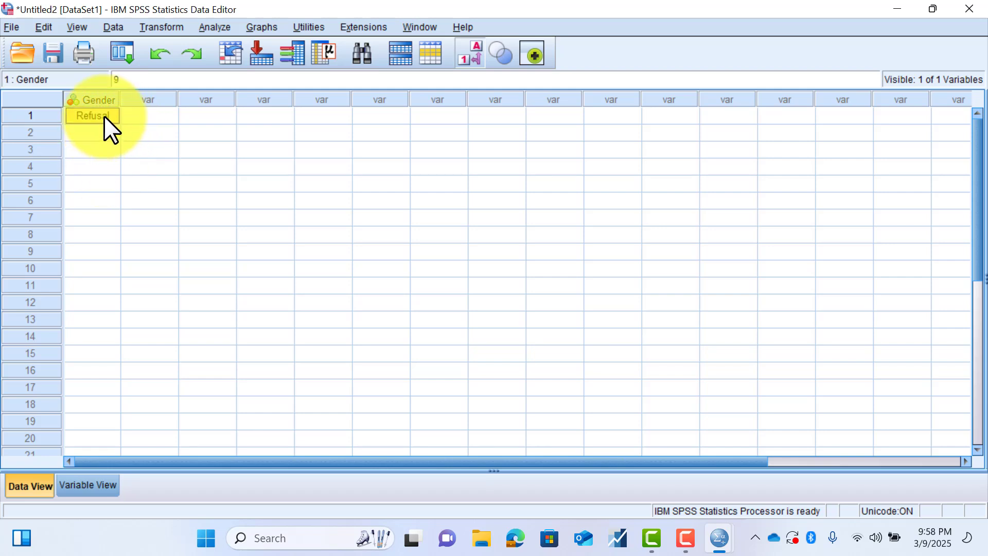
pyautogui.click(102, 145)
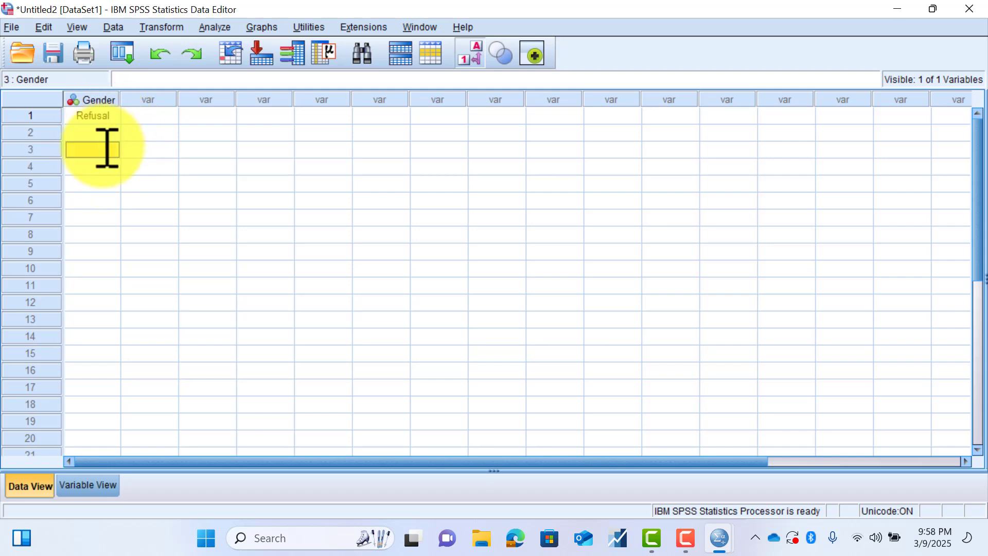
pyautogui.click(107, 116)
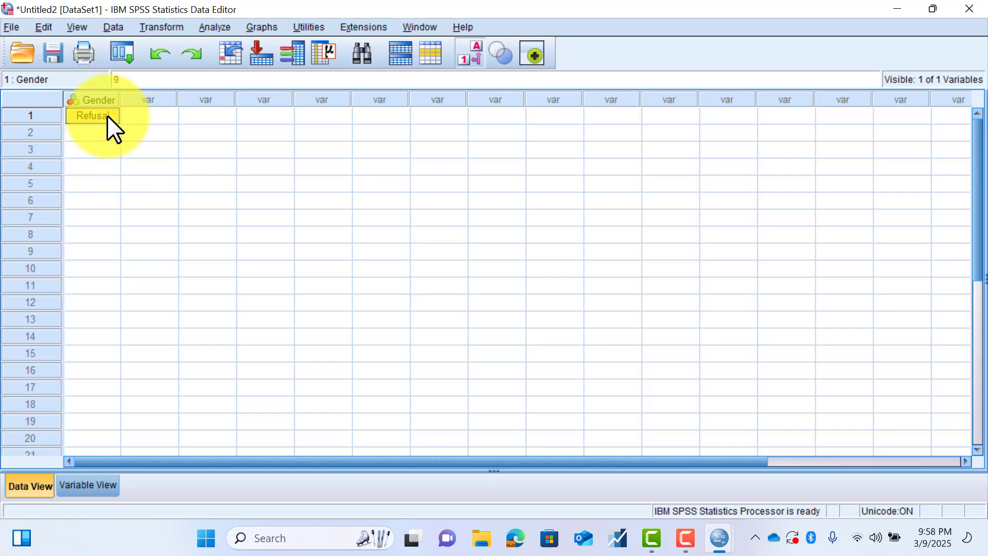
pyautogui.click(126, 184)
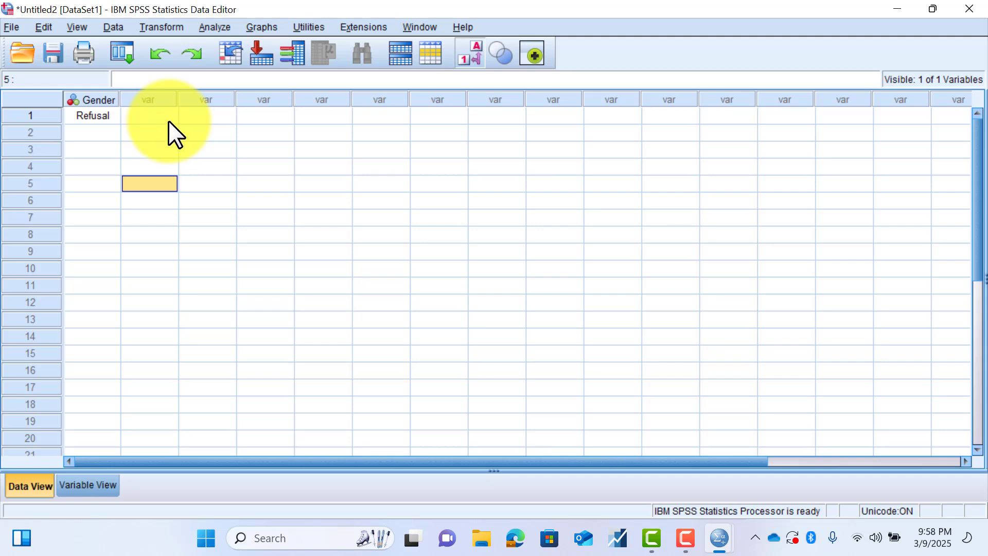
# - Turn off the display of value labels in Data View and check the Gender variable's definition in Variable View
pyautogui.click(80, 30)
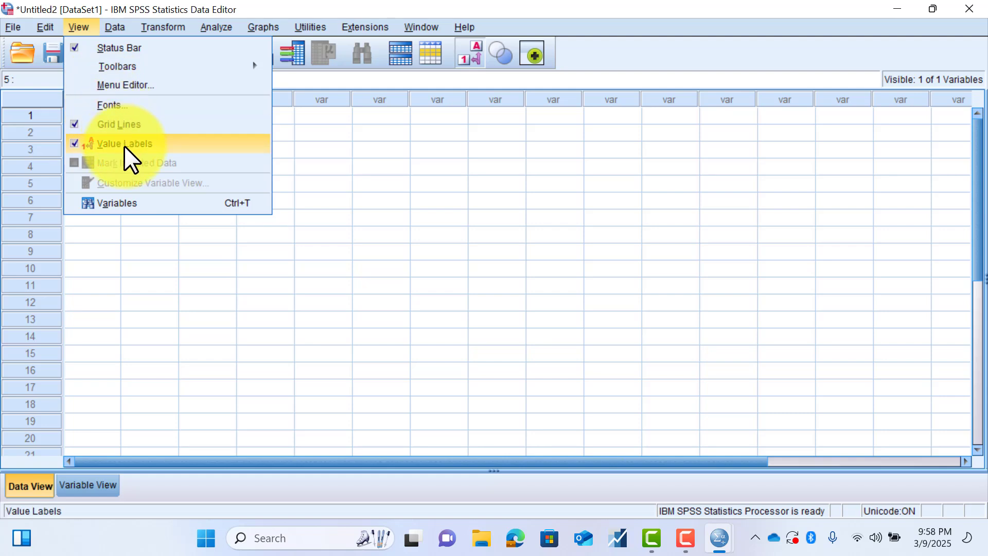
pyautogui.click(73, 144)
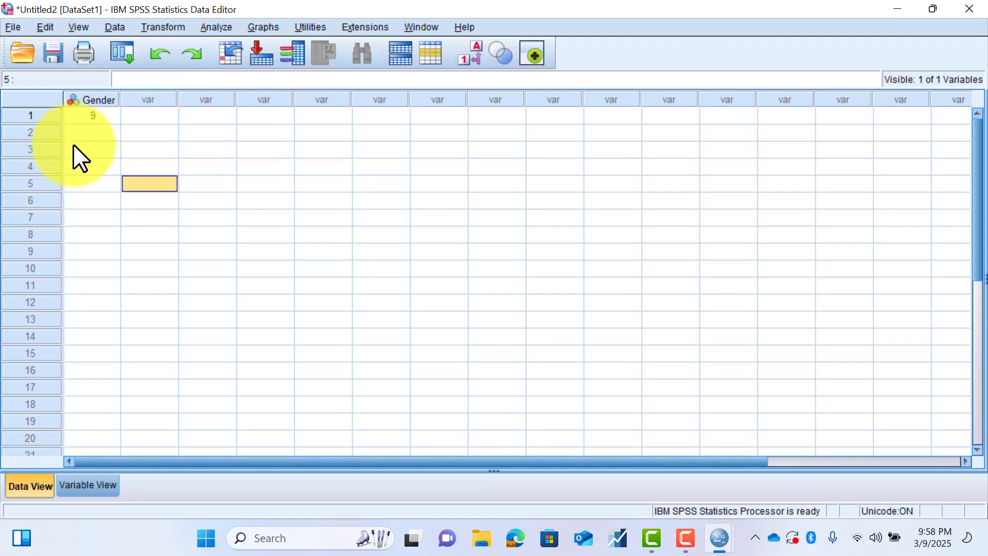
pyautogui.click(108, 483)
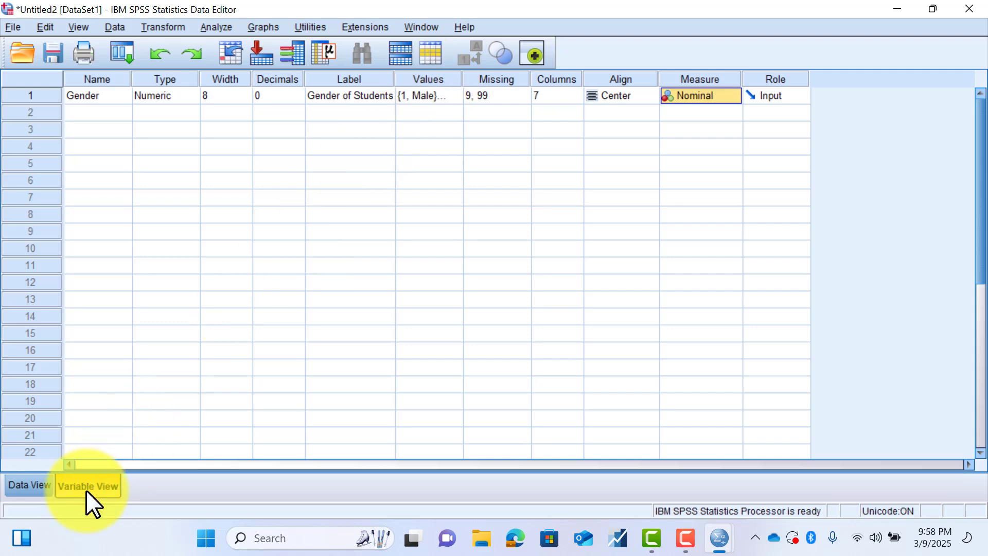
pyautogui.click(44, 487)
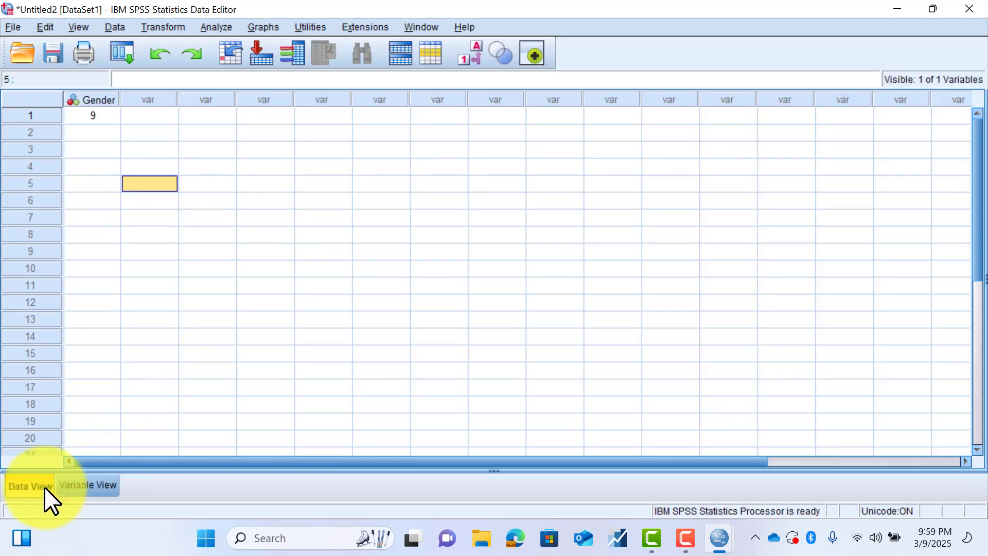
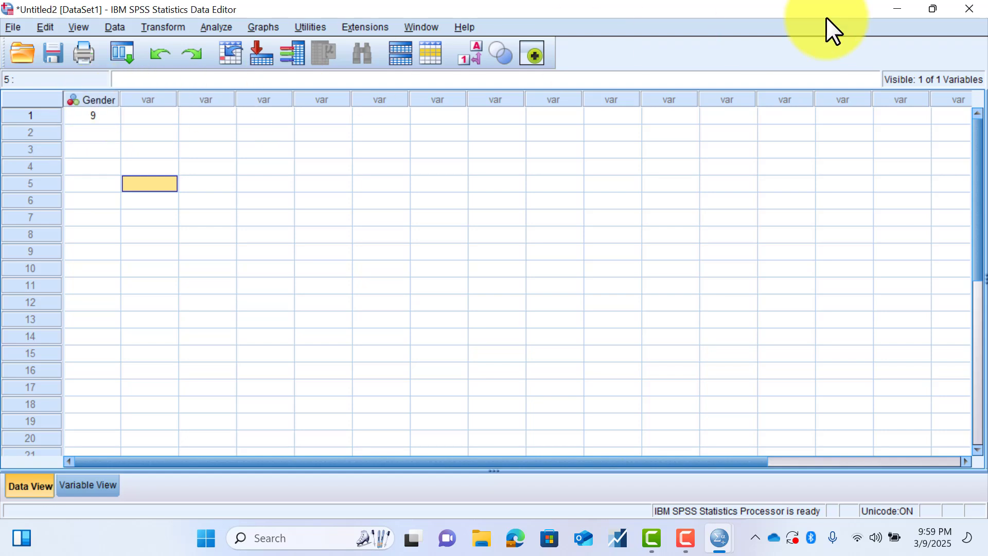
# - Open the sample data file accidents.sav from the English samples folder
pyautogui.click(17, 27)
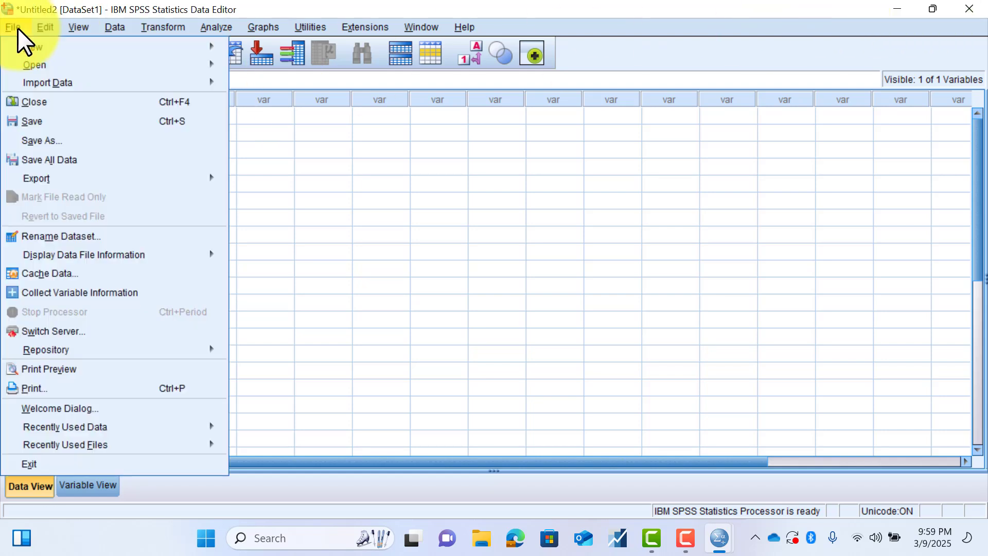
pyautogui.moveTo(35, 43)
pyautogui.moveTo(68, 64)
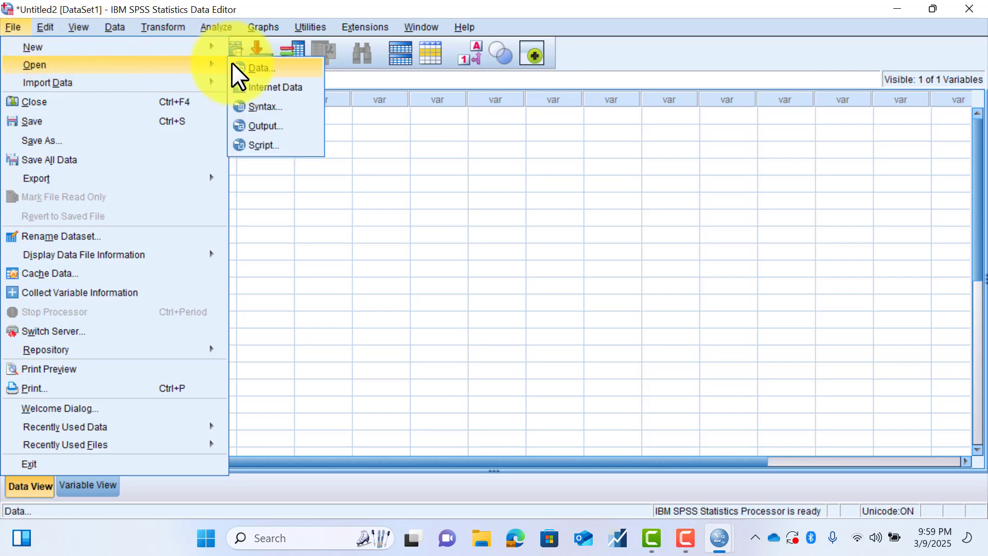
pyautogui.click(256, 69)
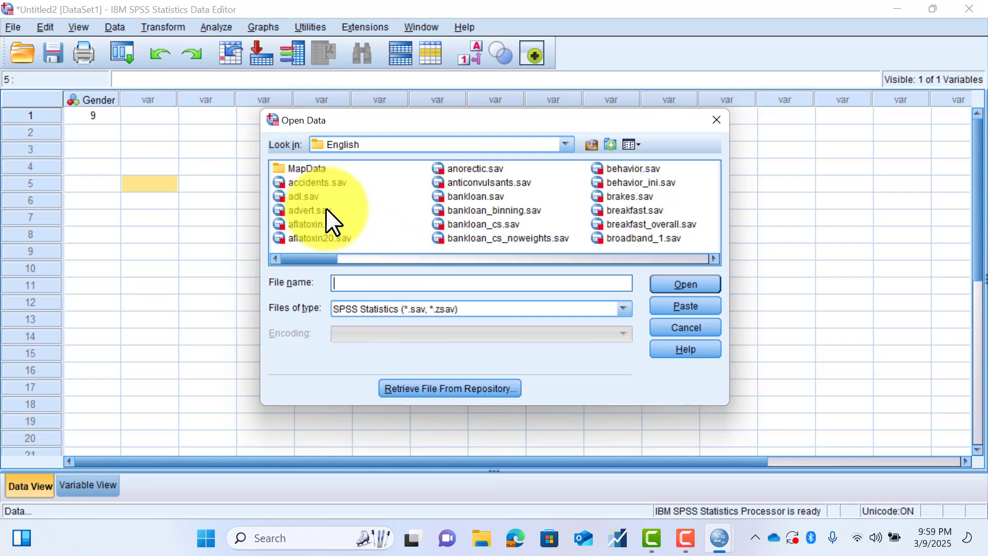
pyautogui.click(316, 181)
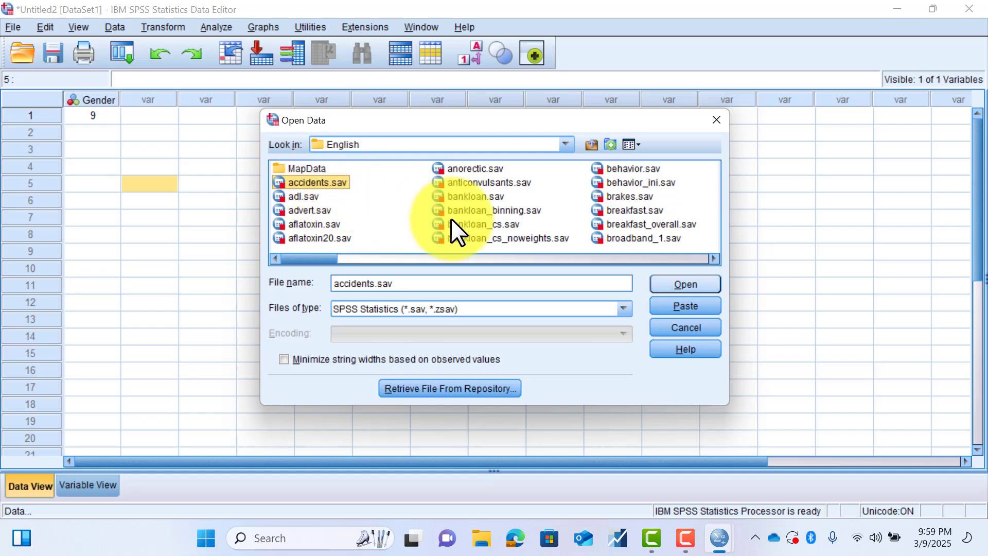
pyautogui.click(673, 283)
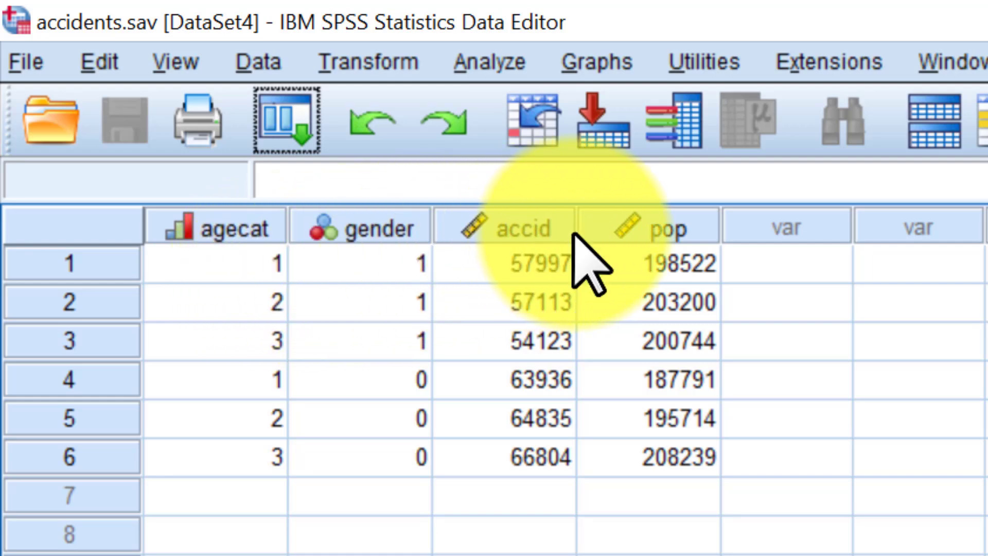
# - Inspect the descriptions of the pop, accid, gender and agecat variables, and turn on value labels in Data View
pyautogui.moveTo(575, 235)
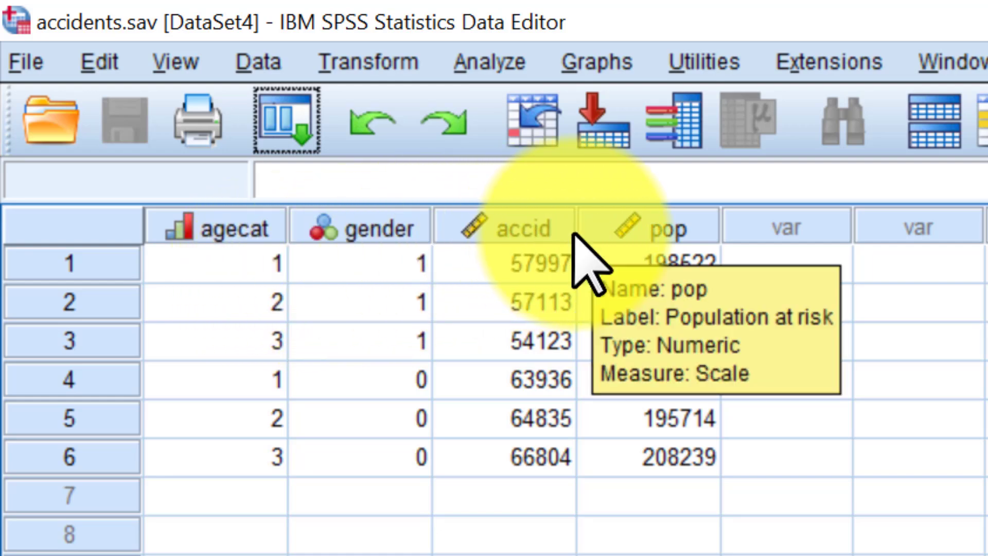
pyautogui.moveTo(494, 233)
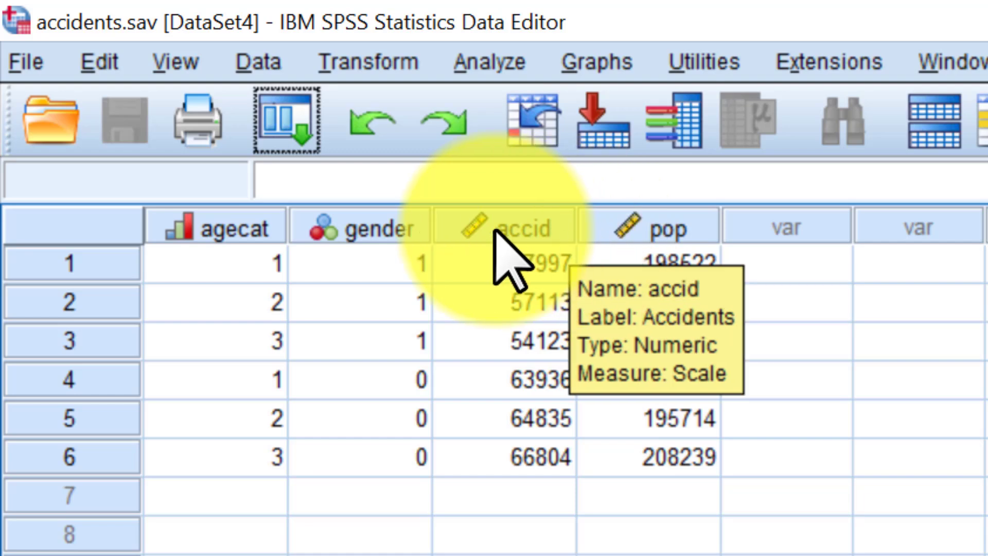
pyautogui.moveTo(362, 226)
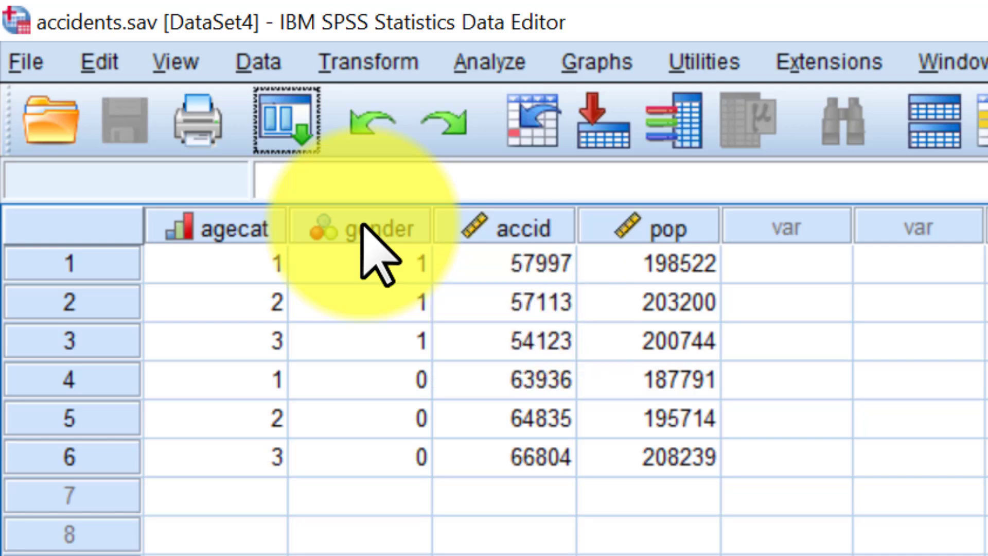
pyautogui.moveTo(226, 230)
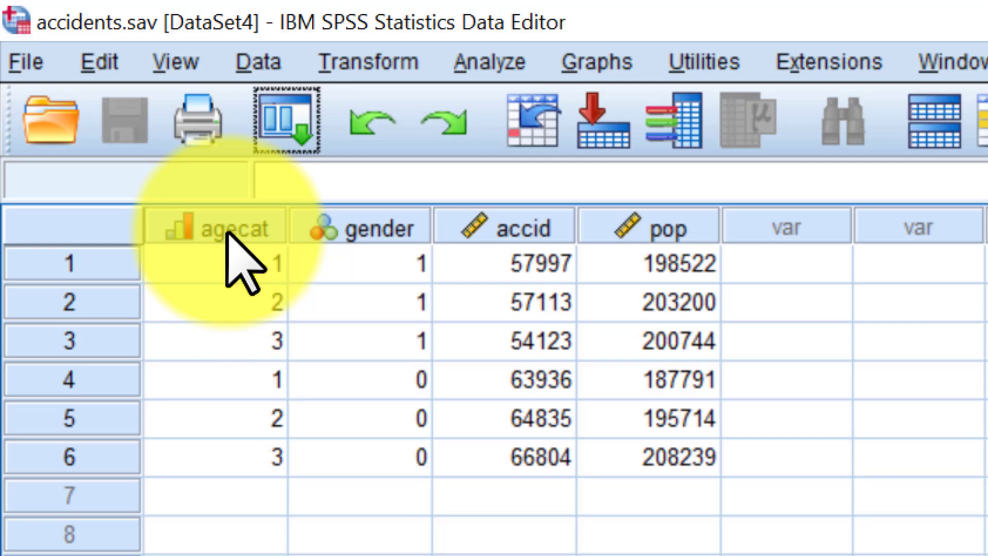
pyautogui.click(189, 65)
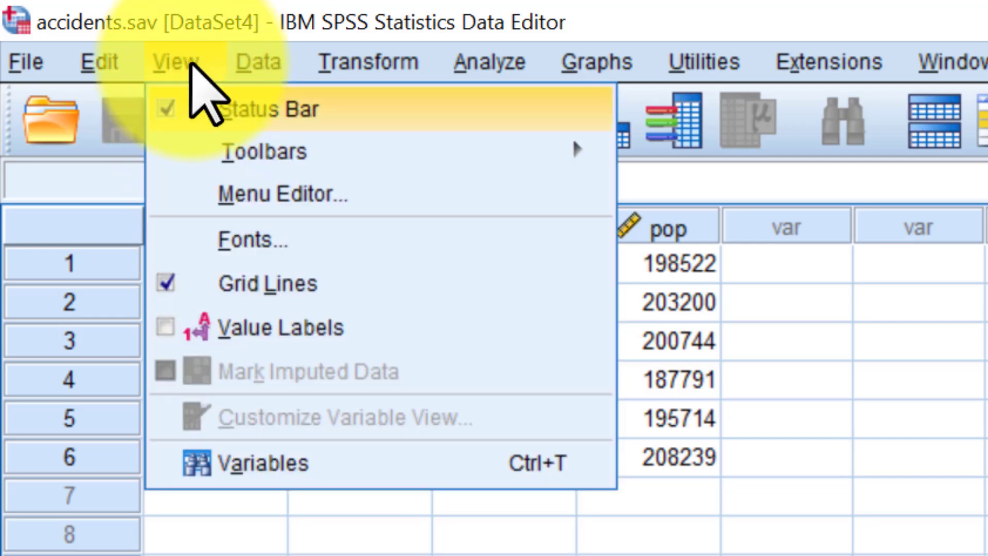
pyautogui.click(175, 329)
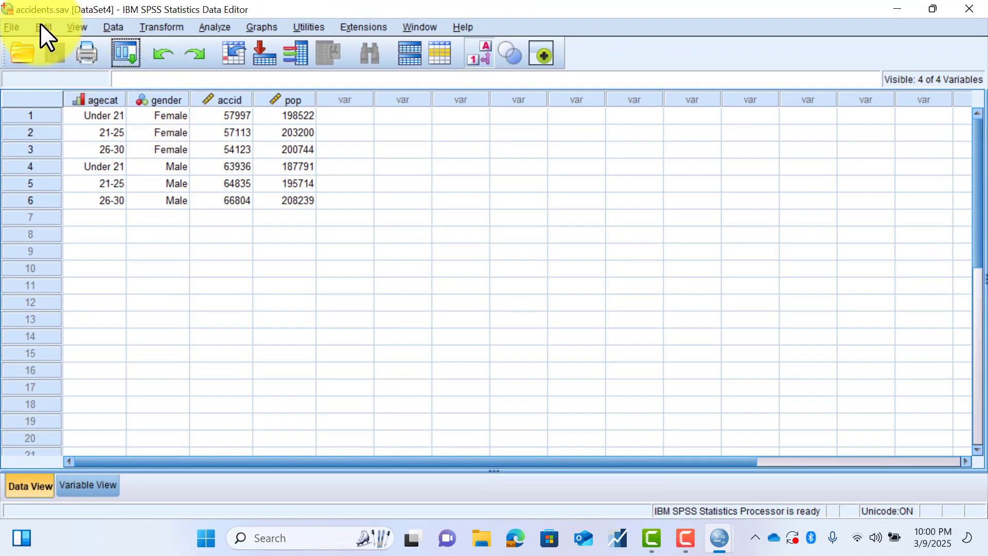
# - Open the sample data file advert.sav from the English samples folder
pyautogui.click(41, 23)
pyautogui.press('Left')
pyautogui.press('Down')
pyautogui.press('Down')
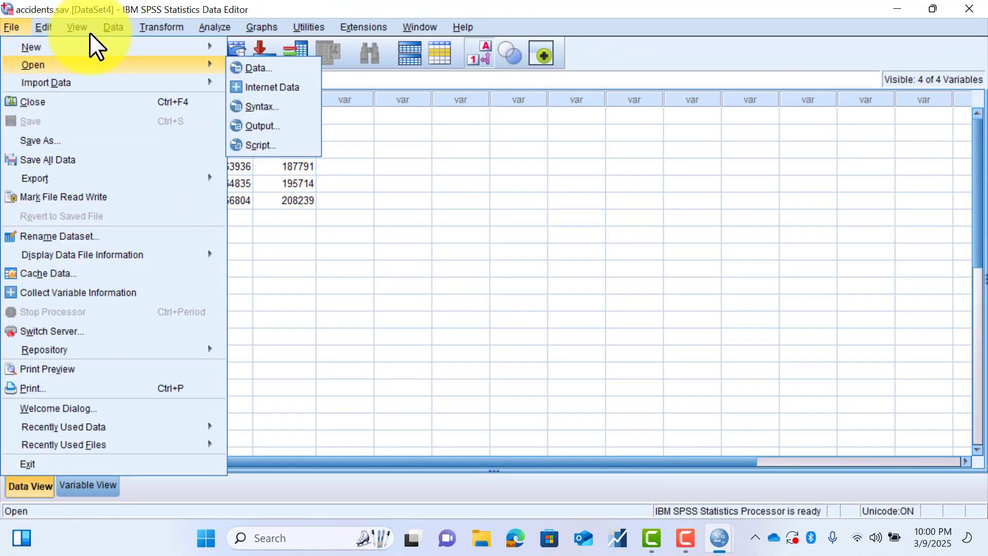
pyautogui.click(261, 67)
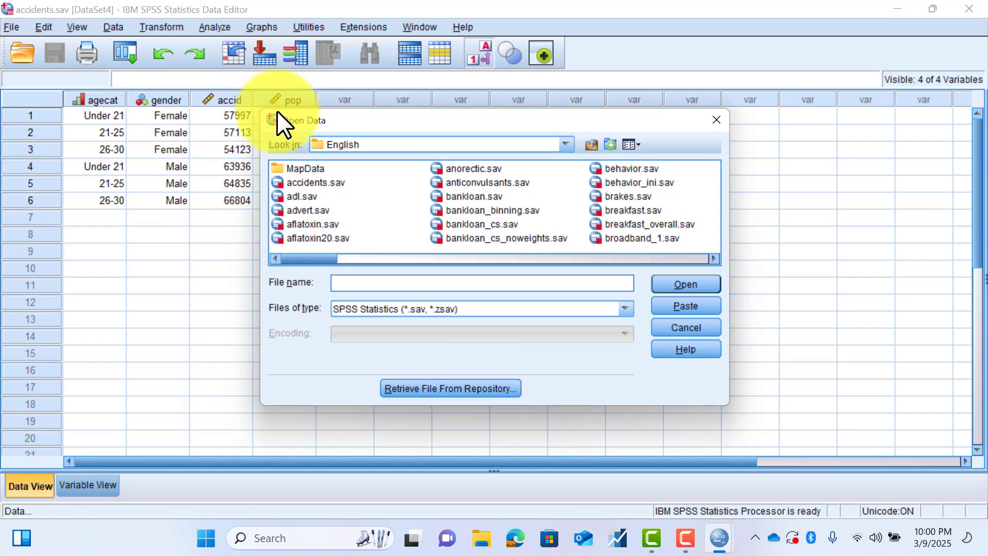
pyautogui.click(306, 209)
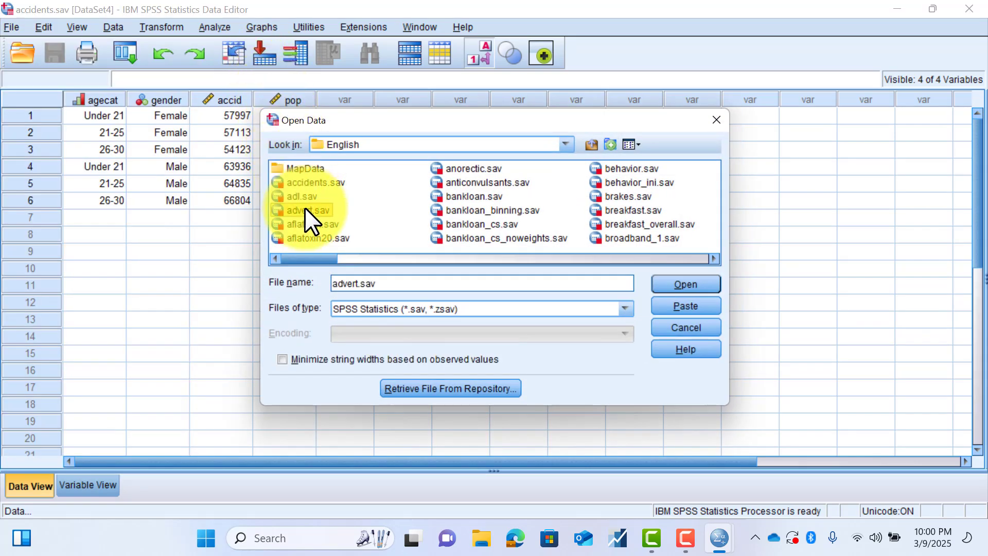
pyautogui.click(671, 284)
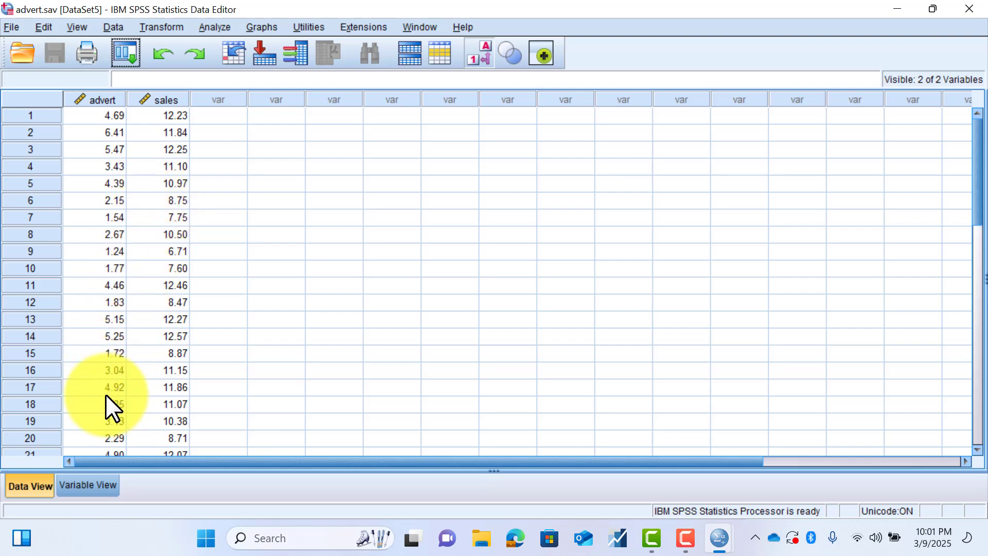
# - Widen the Label column in Variable View to fit the full labels, and check the advert and sales descriptions in Data View
pyautogui.click(84, 485)
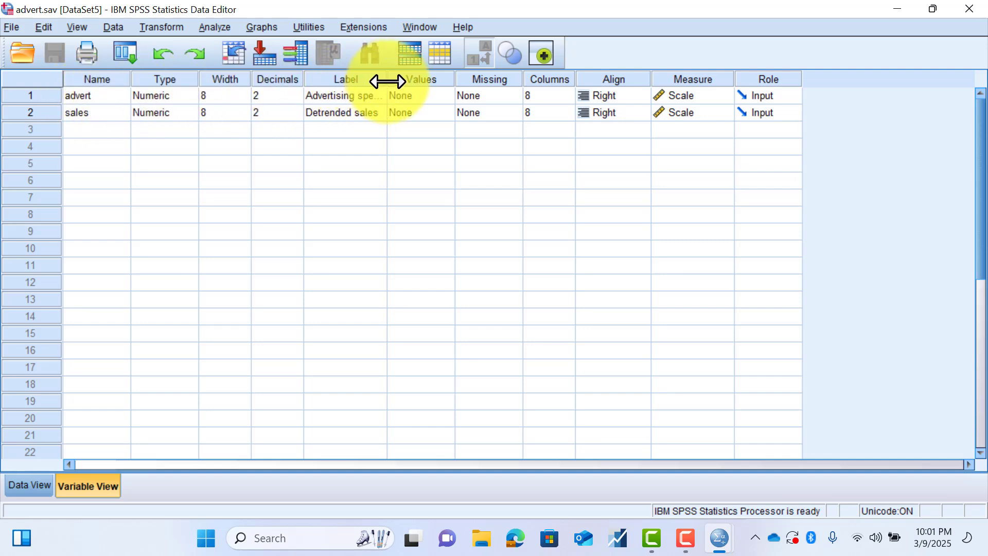
pyautogui.moveTo(387, 80); pyautogui.dragTo(424, 81)
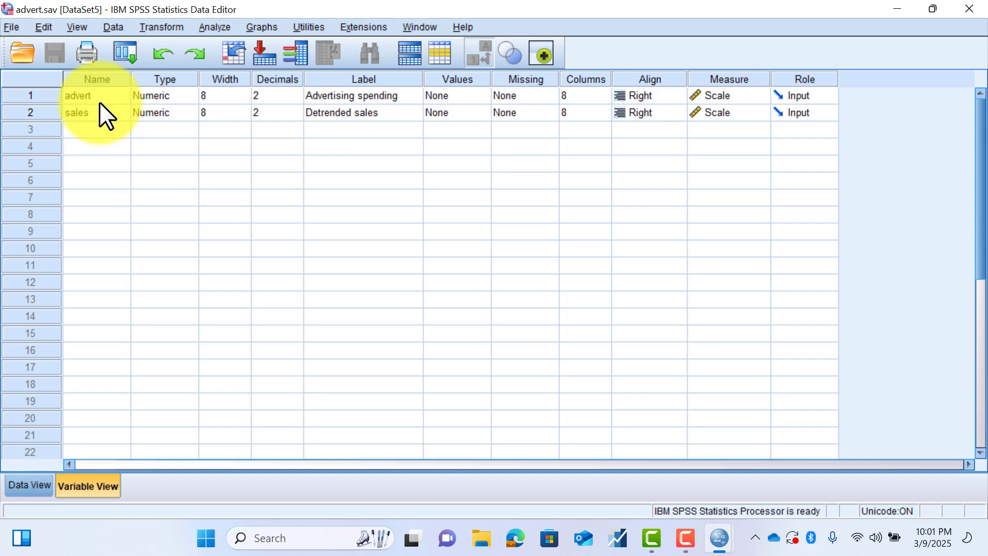
pyautogui.click(37, 483)
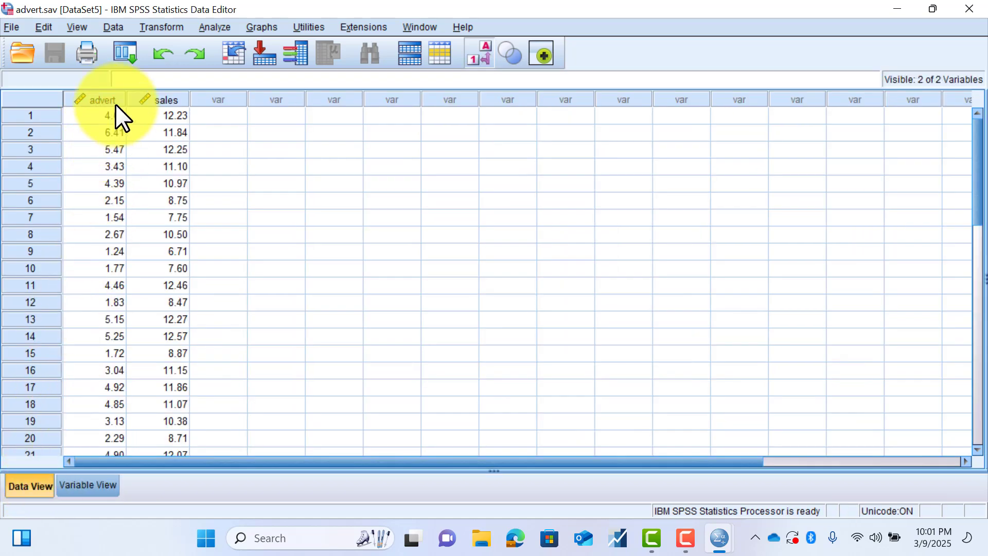
pyautogui.moveTo(115, 104)
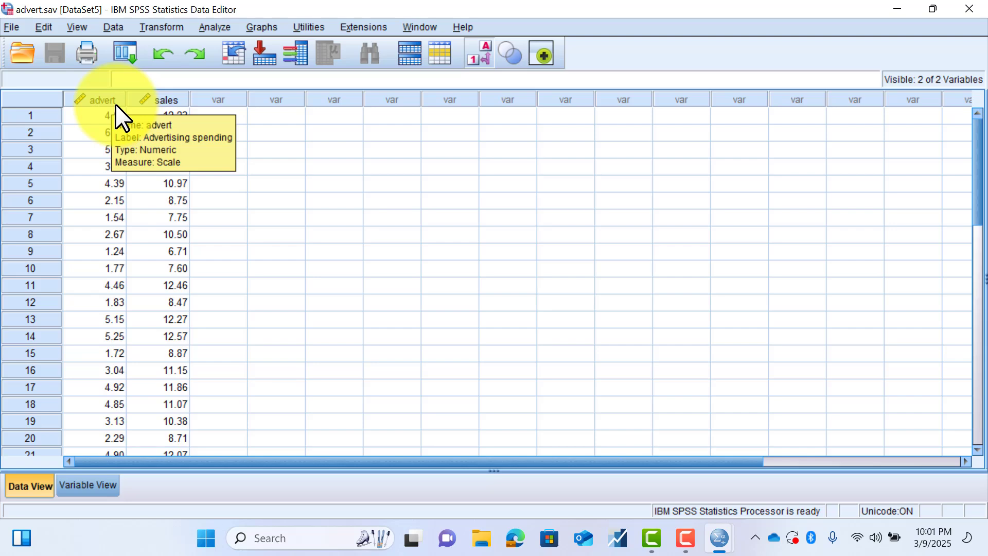
pyautogui.moveTo(152, 106)
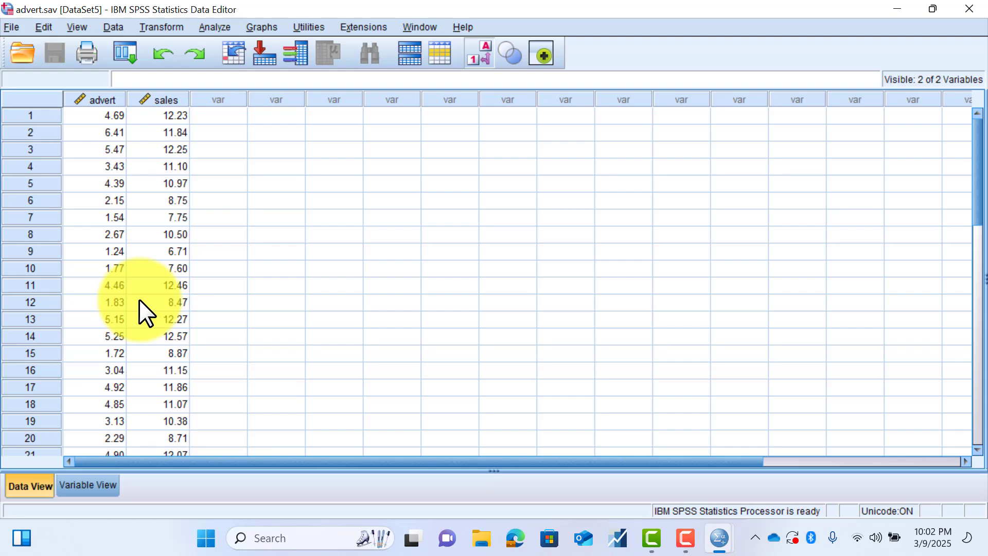
# - Start a Descriptives analysis with Advertising spending and Detrended sales as its variables
pyautogui.click(227, 25)
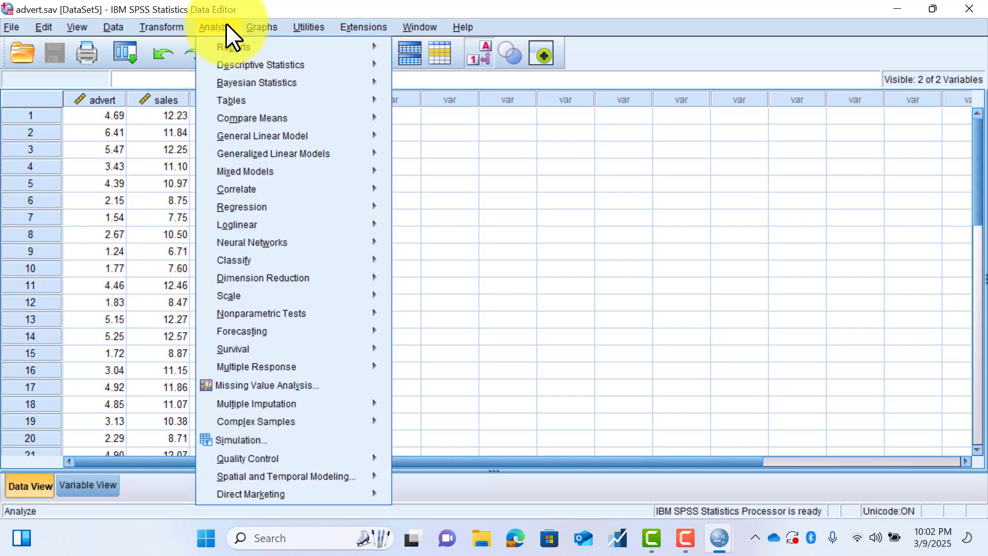
pyautogui.moveTo(278, 65)
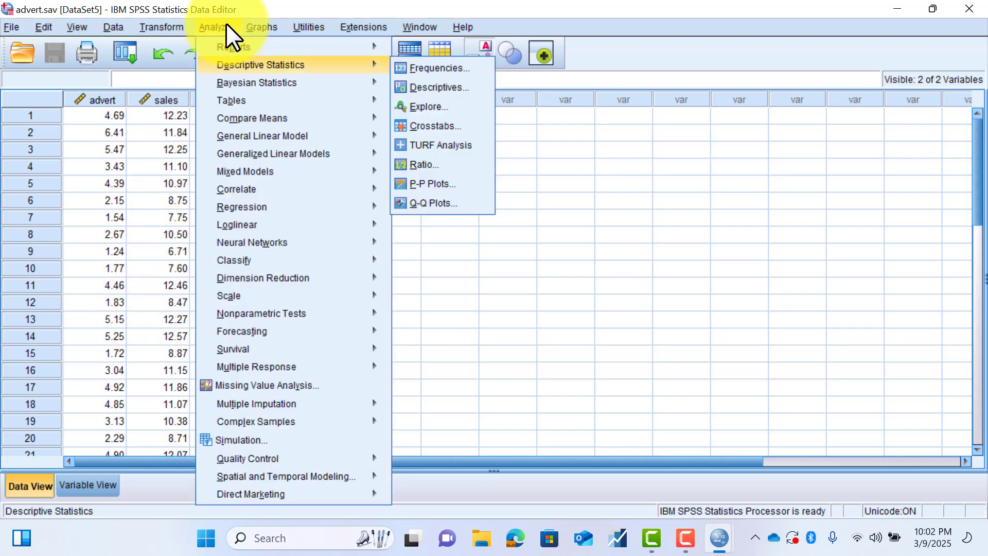
pyautogui.click(425, 88)
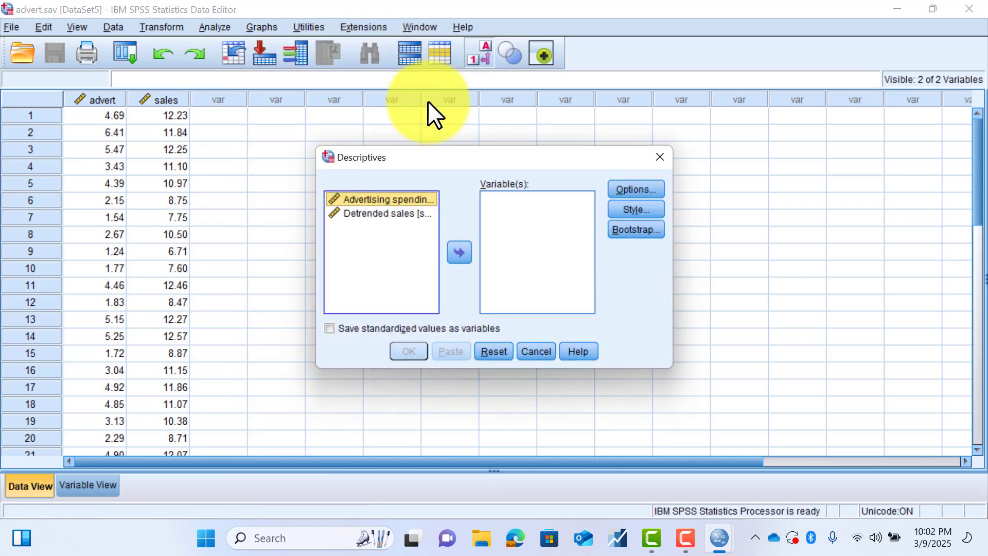
pyautogui.click(459, 253)
pyautogui.click(391, 201)
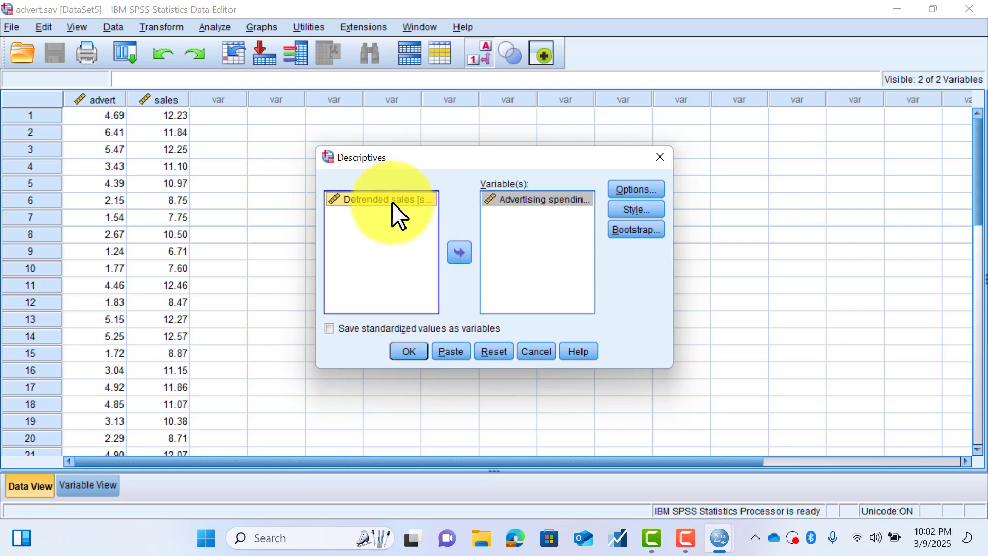
pyautogui.click(459, 253)
# - Add Skewness to the requested statistics, run the Descriptives analysis and view the Descriptive Statistics table
pyautogui.click(633, 188)
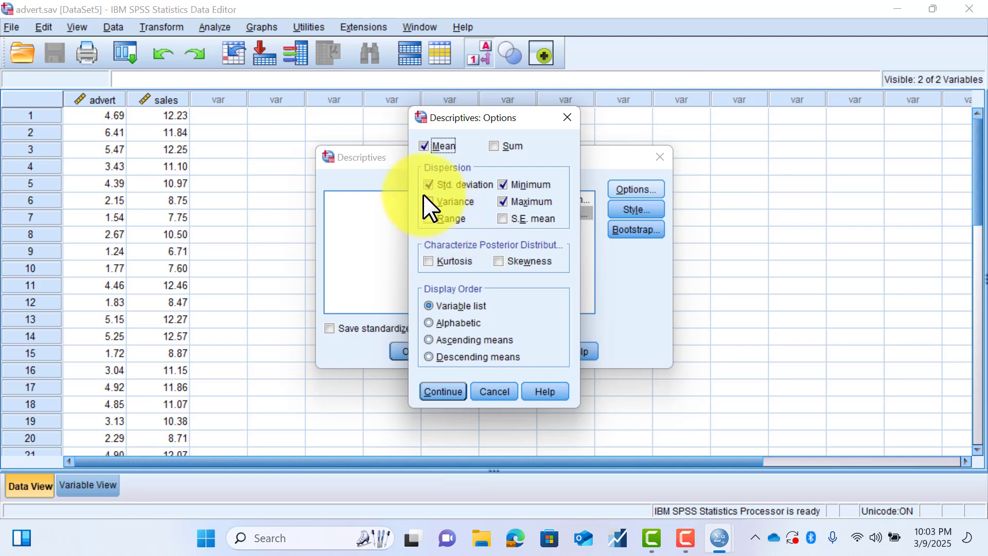
pyautogui.click(497, 260)
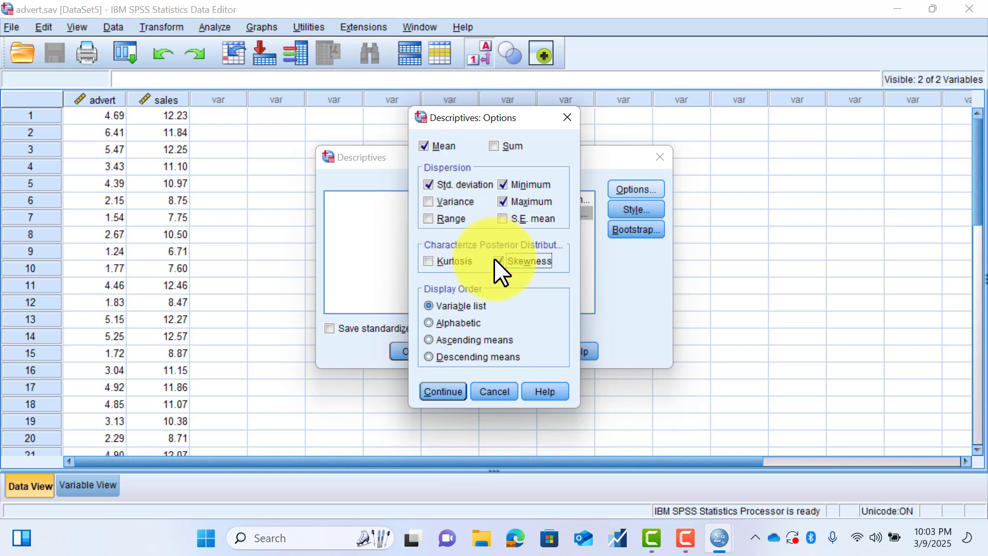
pyautogui.click(452, 394)
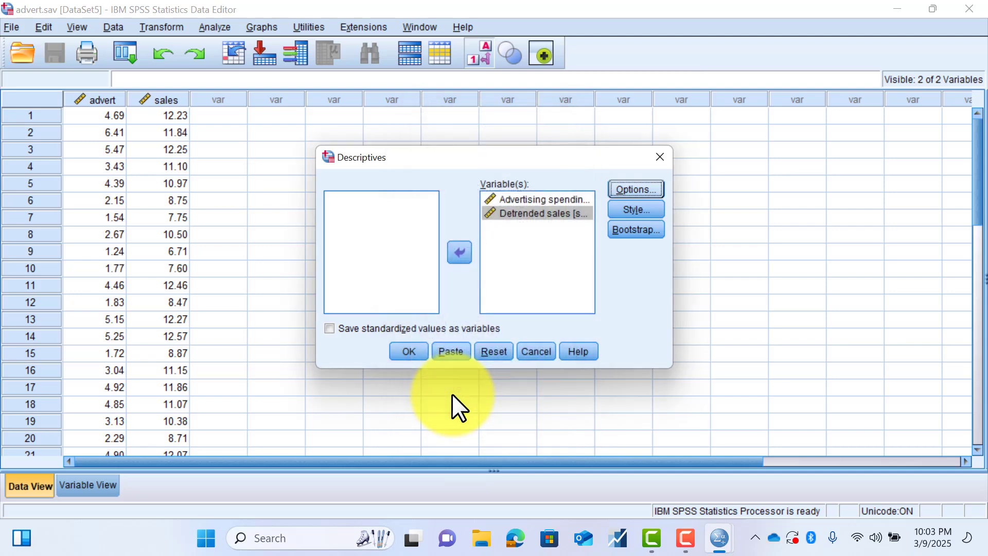
pyautogui.click(432, 352)
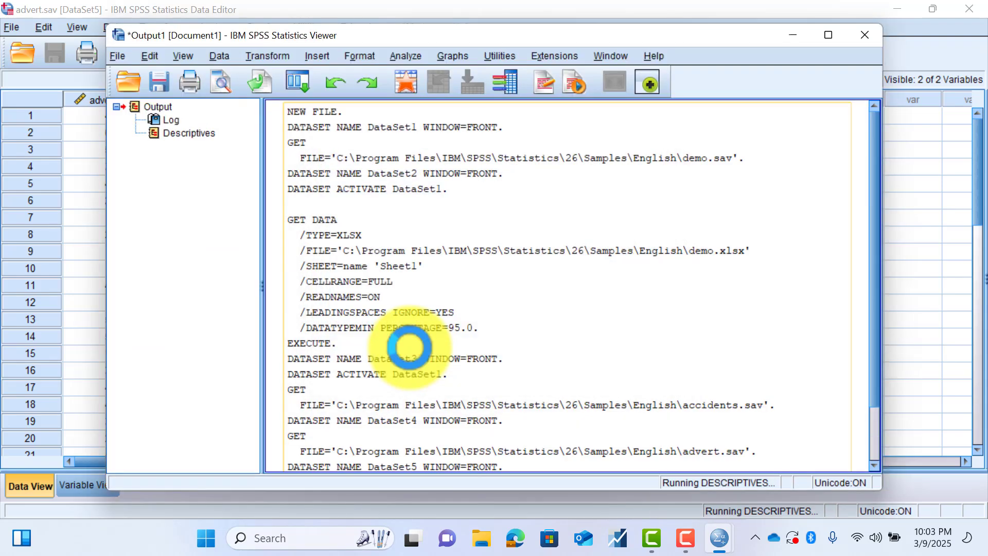
pyautogui.scroll(-2, 481, 298)
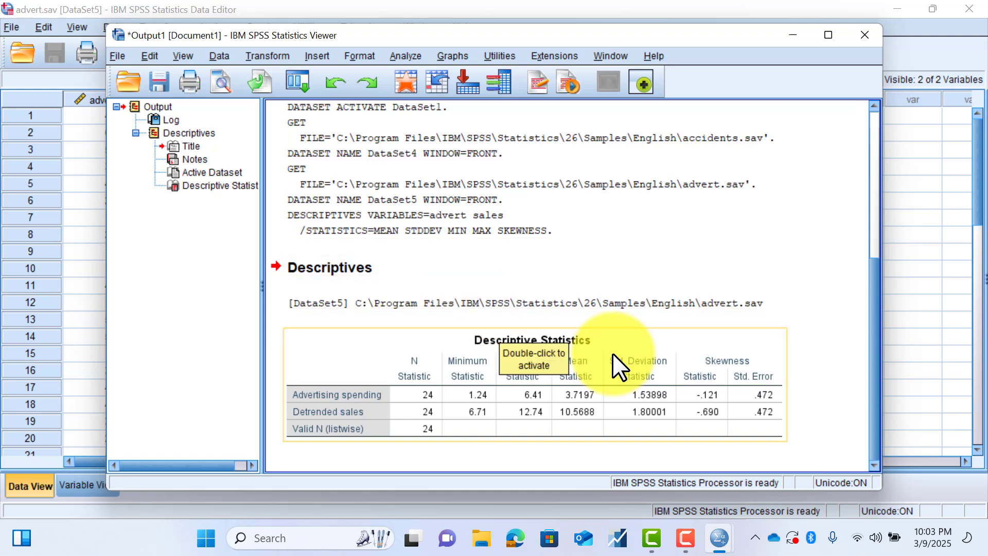
# - Switch to the advert.sav data window, and bring the Output1 results window back to the front
pyautogui.click(913, 154)
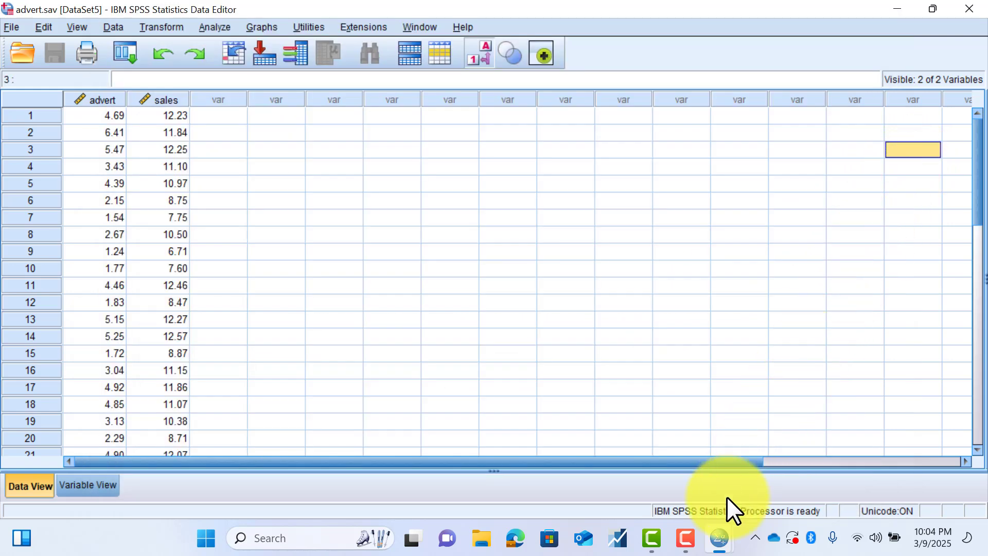
pyautogui.moveTo(716, 519)
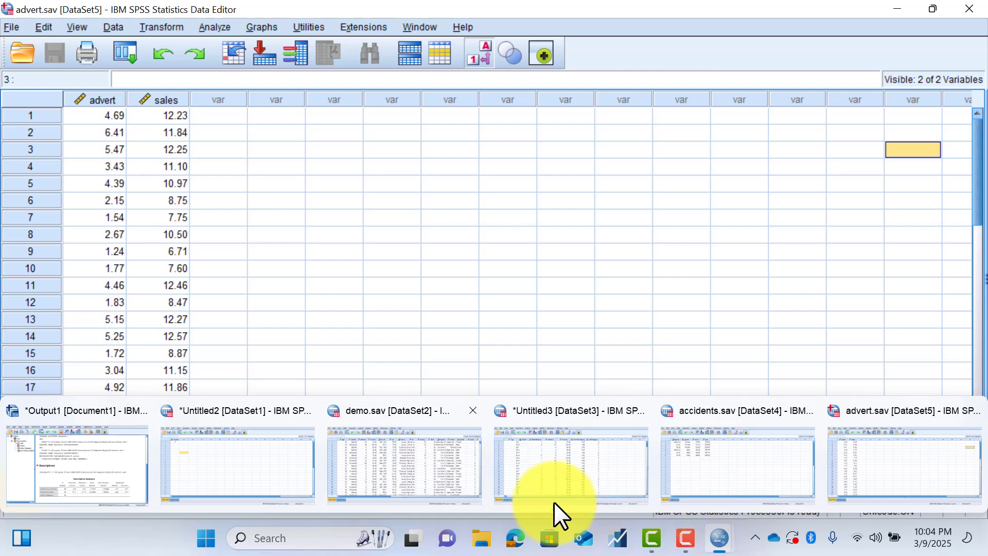
pyautogui.click(94, 462)
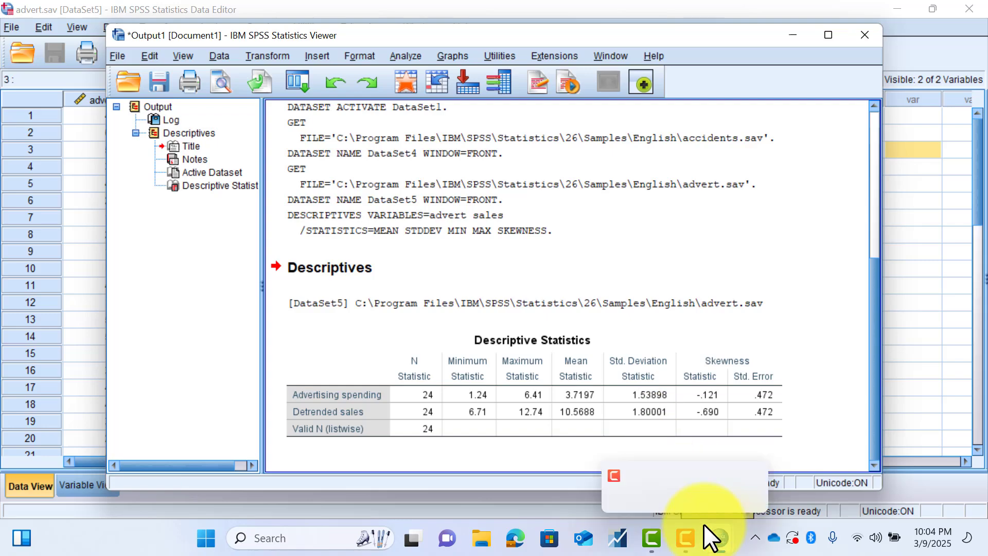
# - Close the accidents.sav dataset window, and close the Untitled3 dataset without saving its changes
pyautogui.moveTo(710, 529)
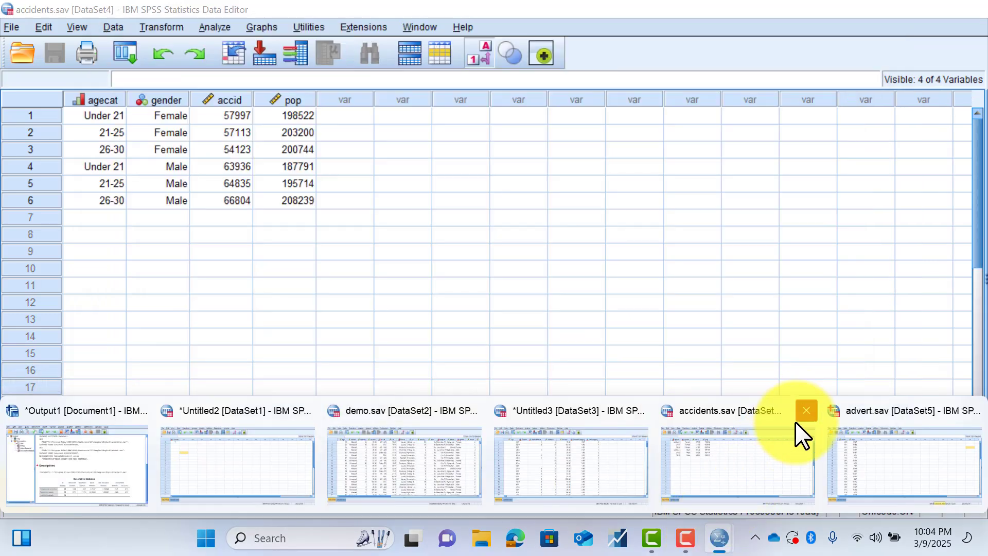
pyautogui.click(805, 412)
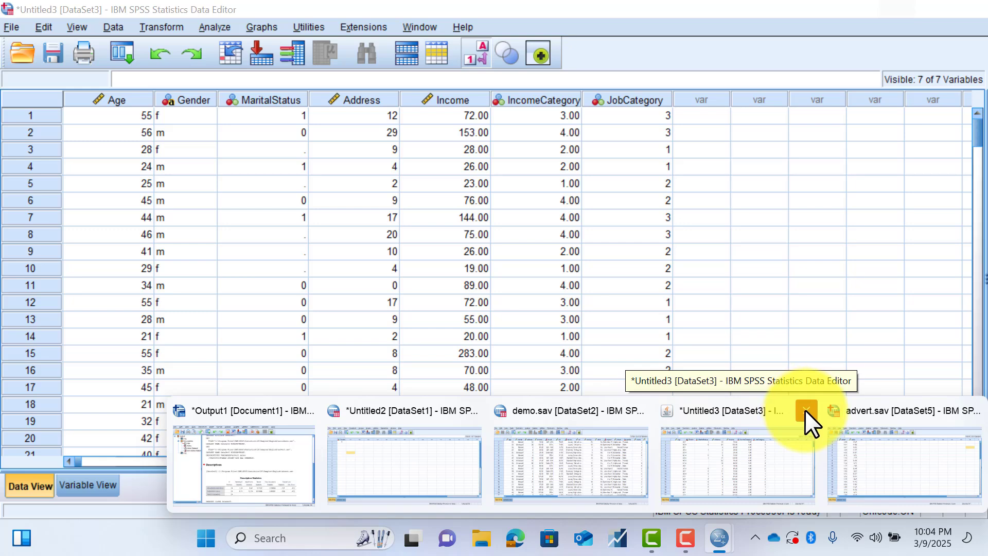
pyautogui.click(806, 409)
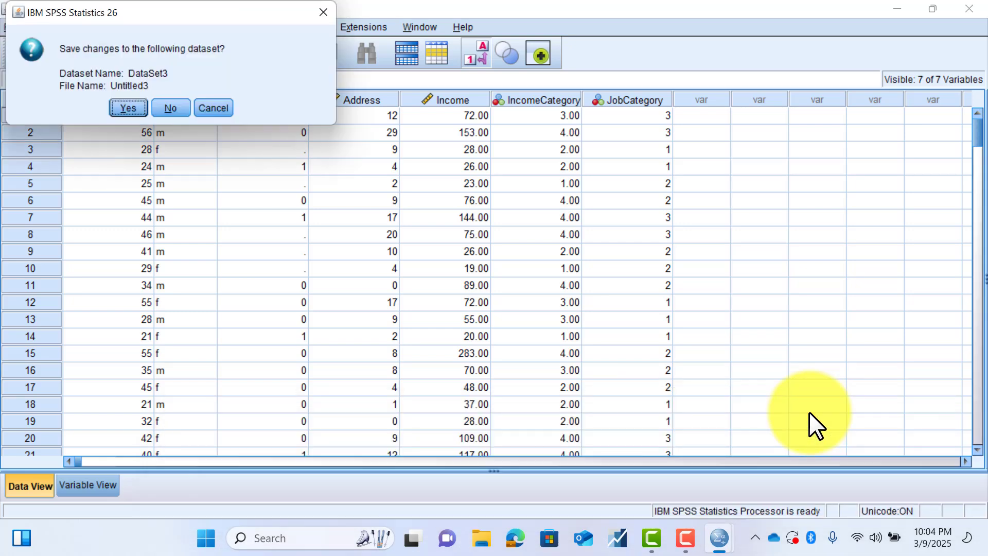
pyautogui.click(158, 102)
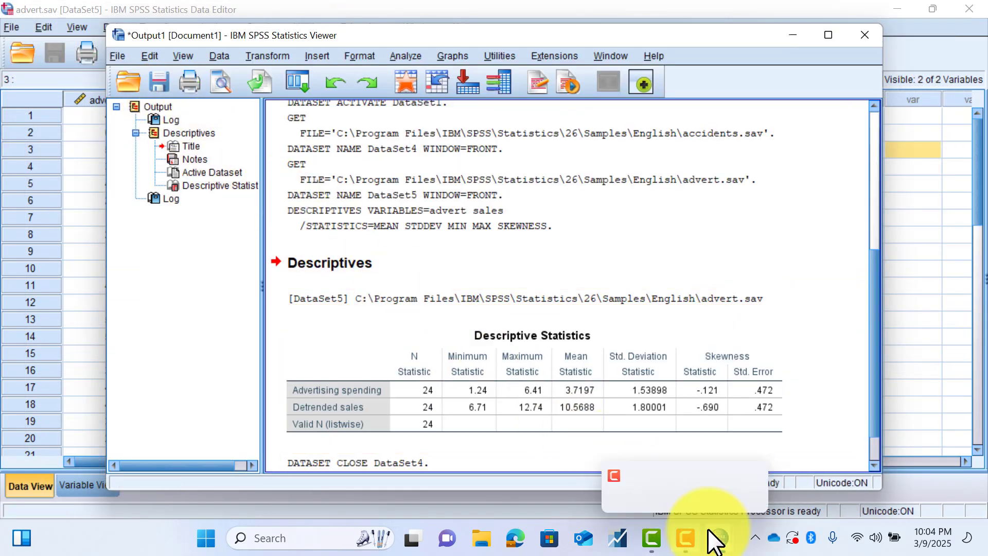
# - Close the demo.sav dataset window, and close the Untitled2 dataset without saving its changes
pyautogui.moveTo(708, 529)
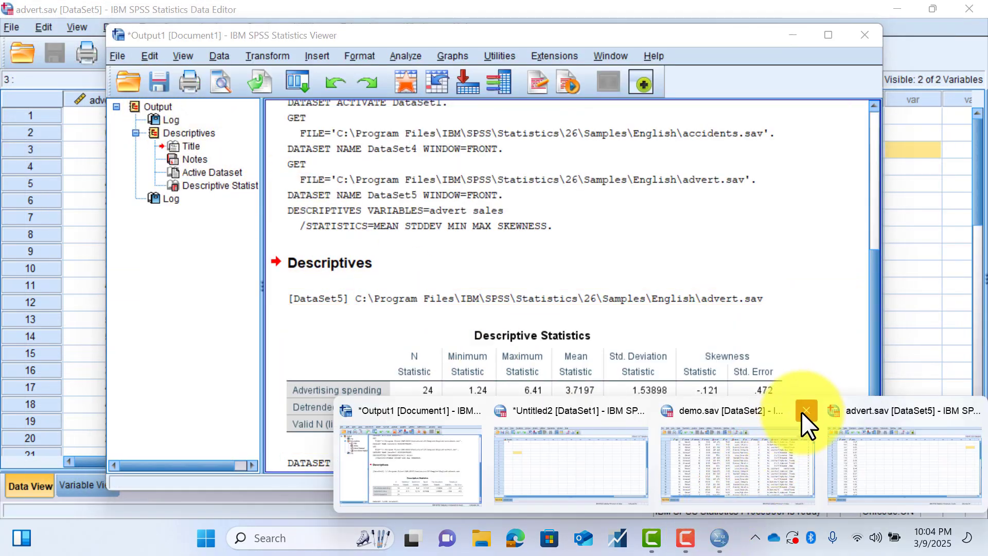
pyautogui.click(806, 410)
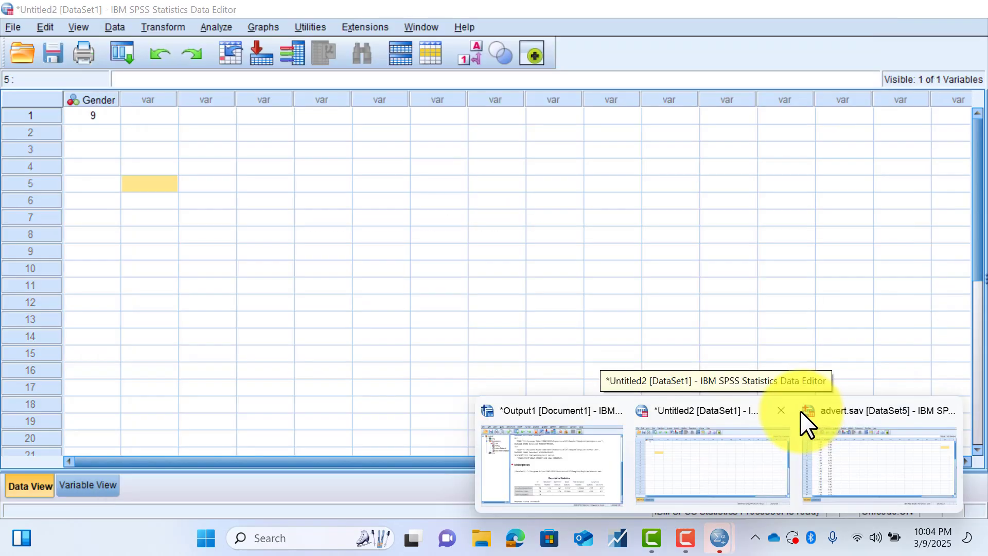
pyautogui.click(780, 410)
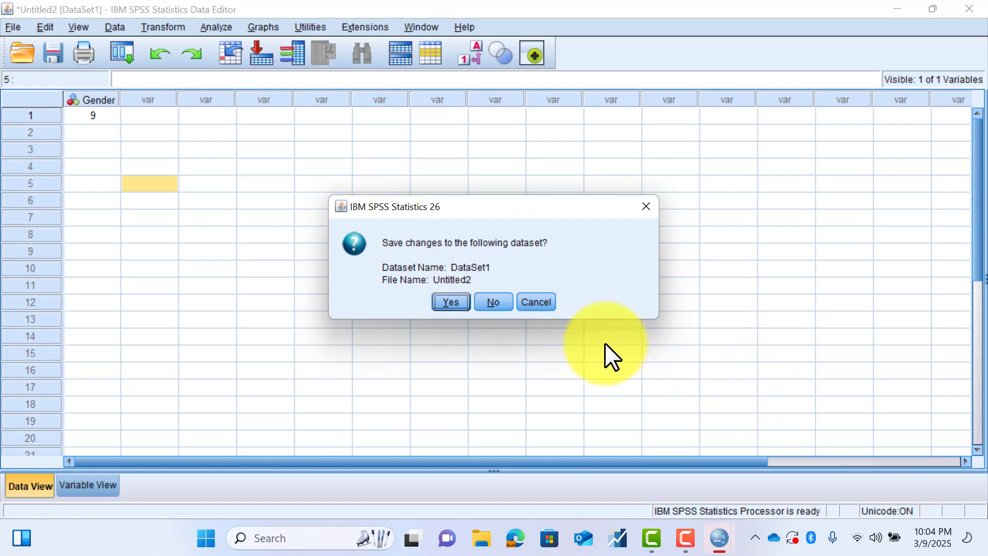
pyautogui.click(500, 303)
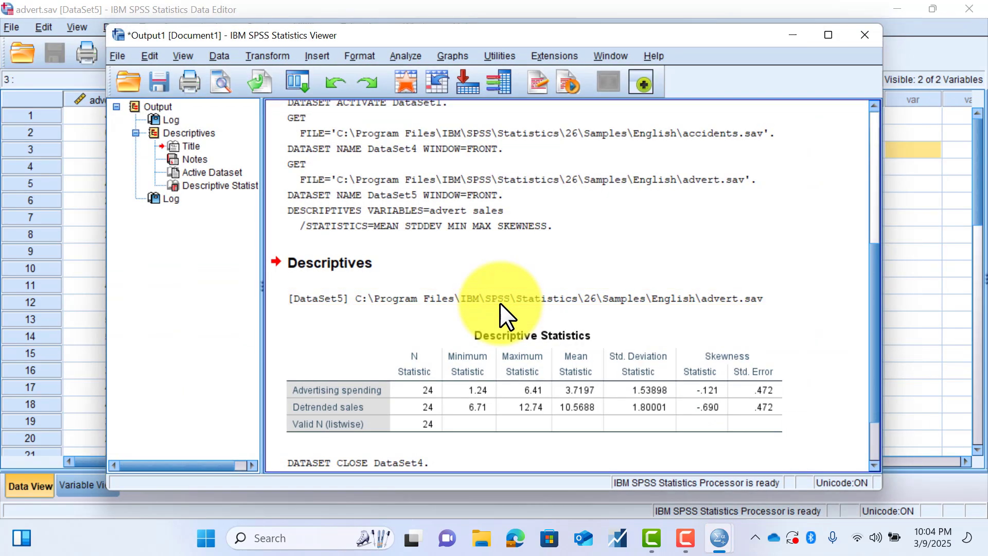
# - Return to the advert.sav data and start a Bivariate Correlations analysis with Advertising spending and Detrended sales as its variables
pyautogui.click(791, 36)
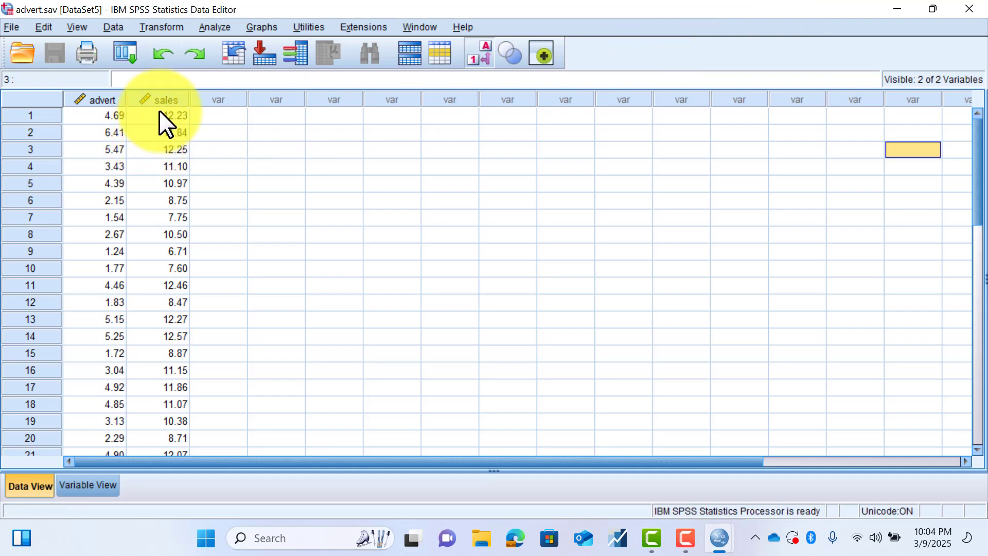
pyautogui.click(200, 24)
pyautogui.moveTo(252, 151)
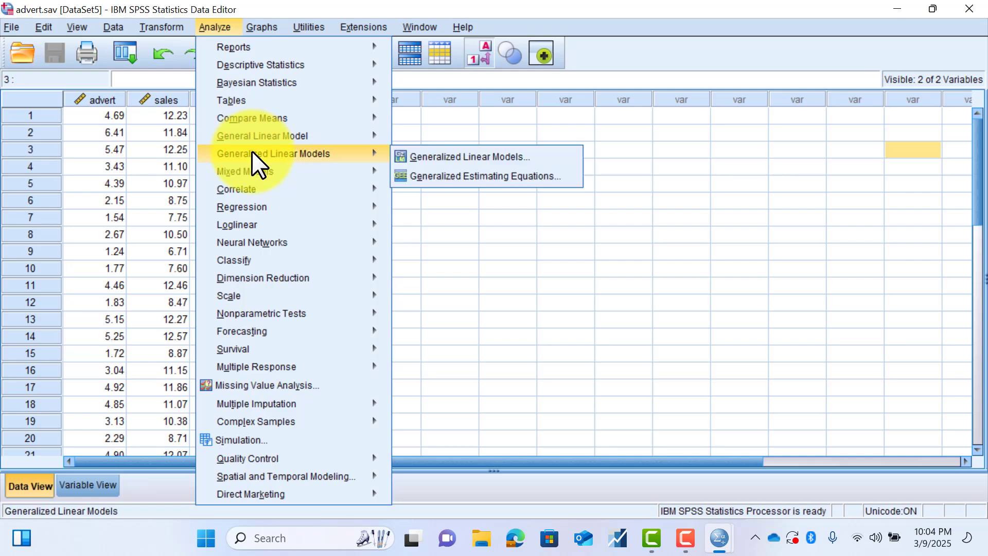
pyautogui.press('Down')
pyautogui.press('Down')
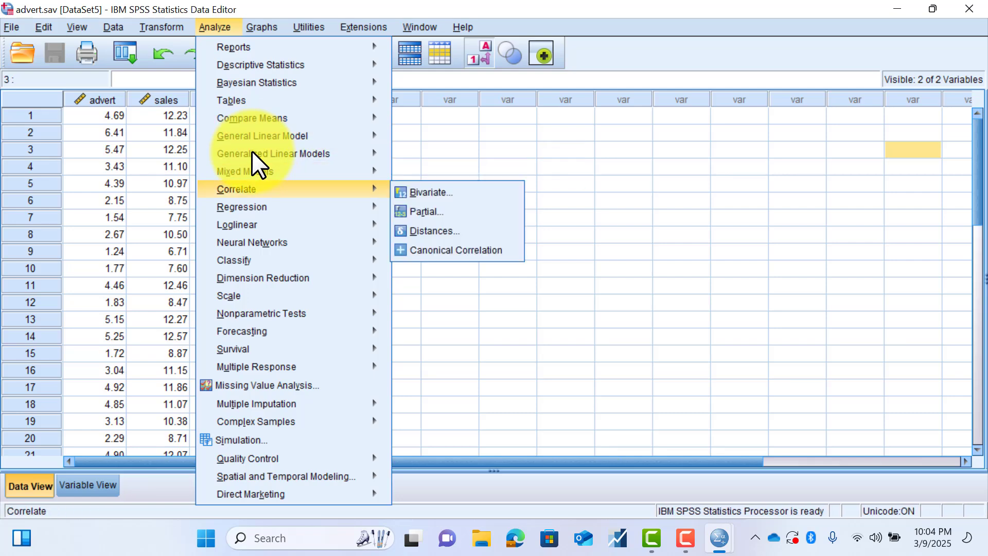
pyautogui.press('Up')
pyautogui.press('Down')
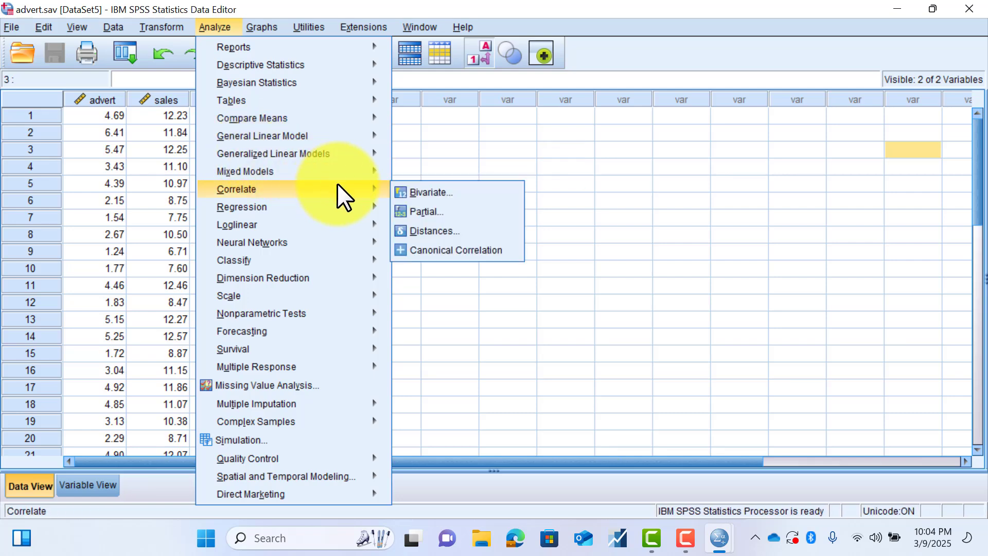
pyautogui.click(414, 189)
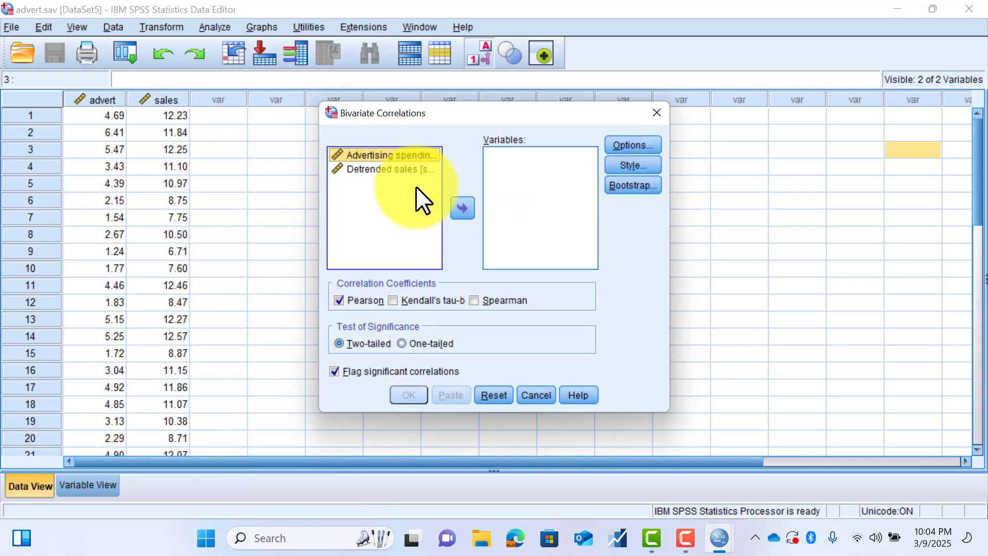
pyautogui.click(463, 208)
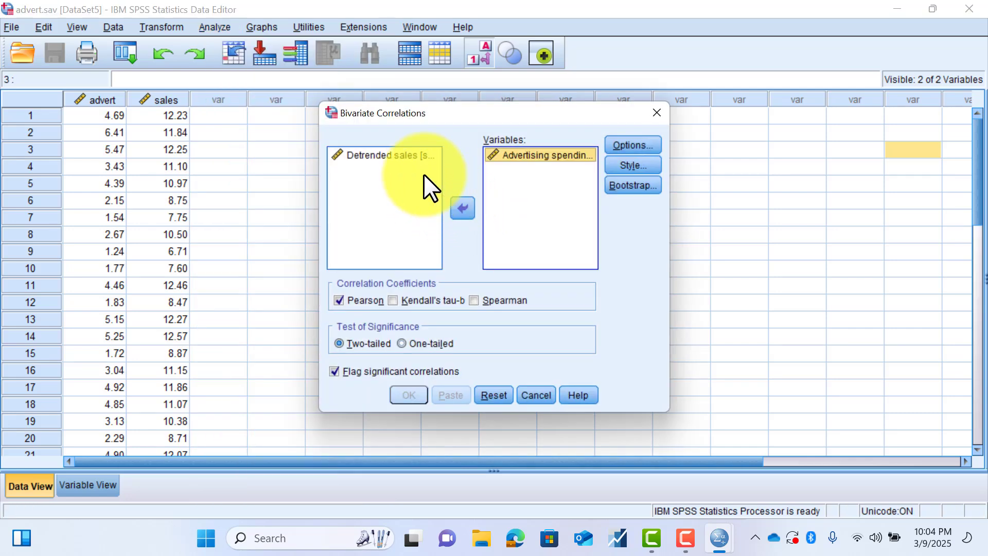
pyautogui.click(405, 157)
pyautogui.click(462, 208)
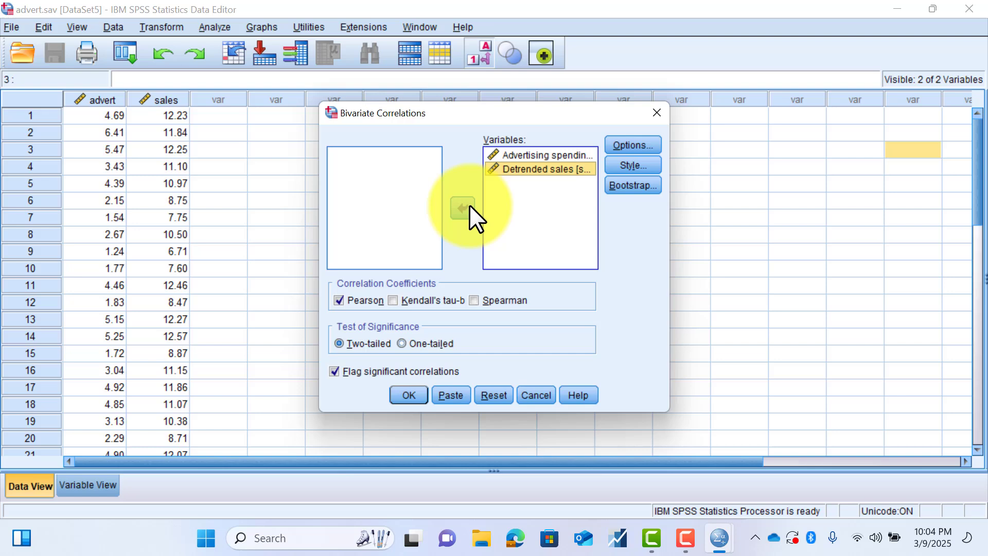
# - Add cross-product deviations and covariances to the correlation statistics and run the two-tailed Pearson analysis
pyautogui.click(614, 143)
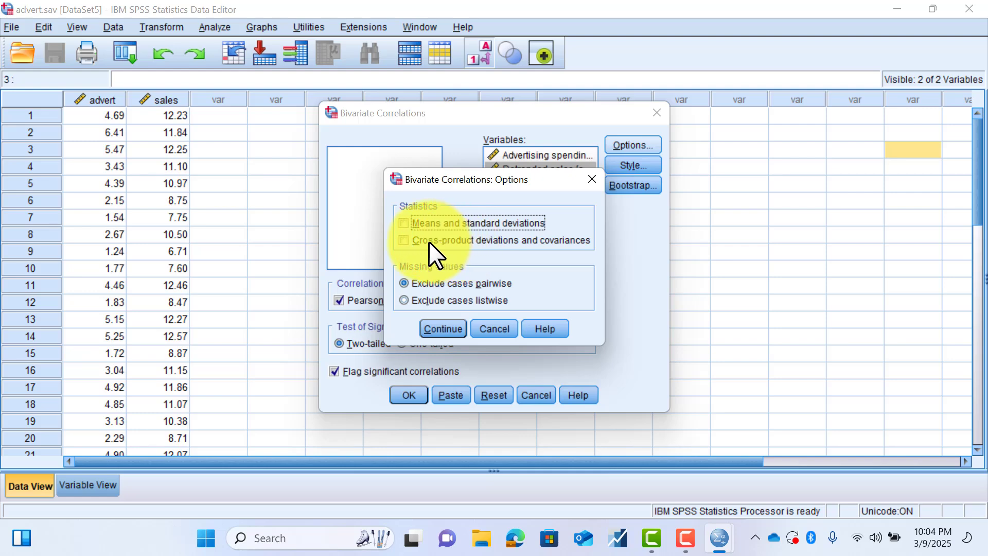
pyautogui.click(407, 241)
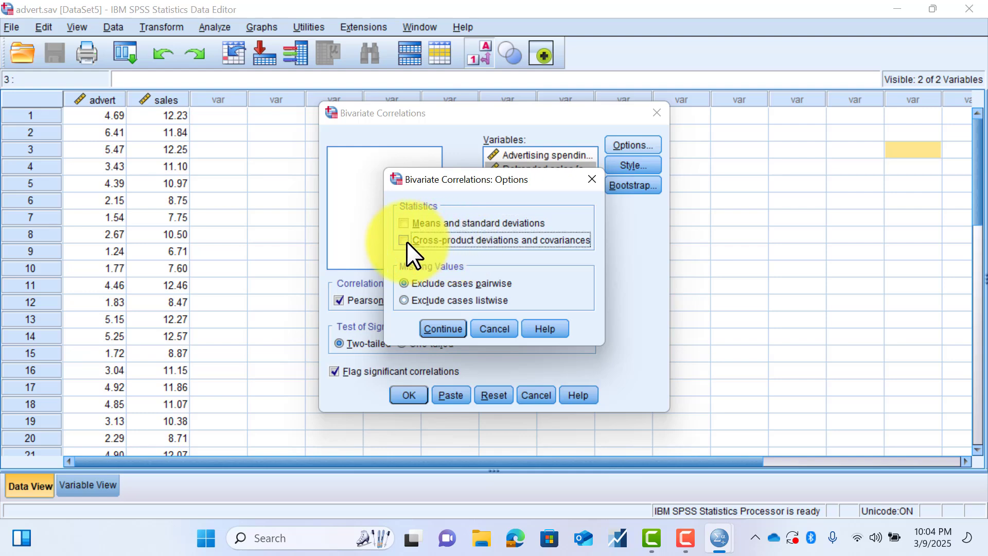
pyautogui.click(449, 330)
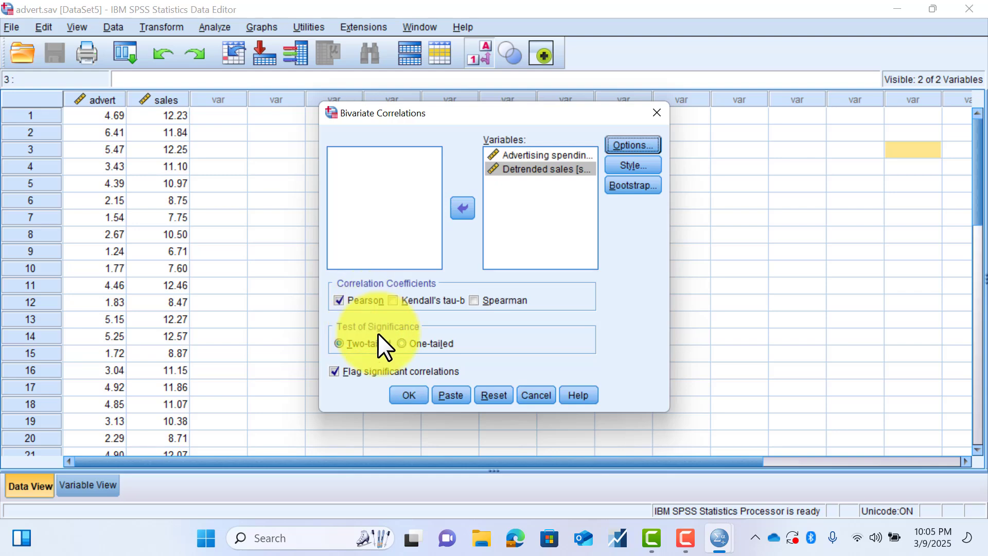
pyautogui.click(409, 395)
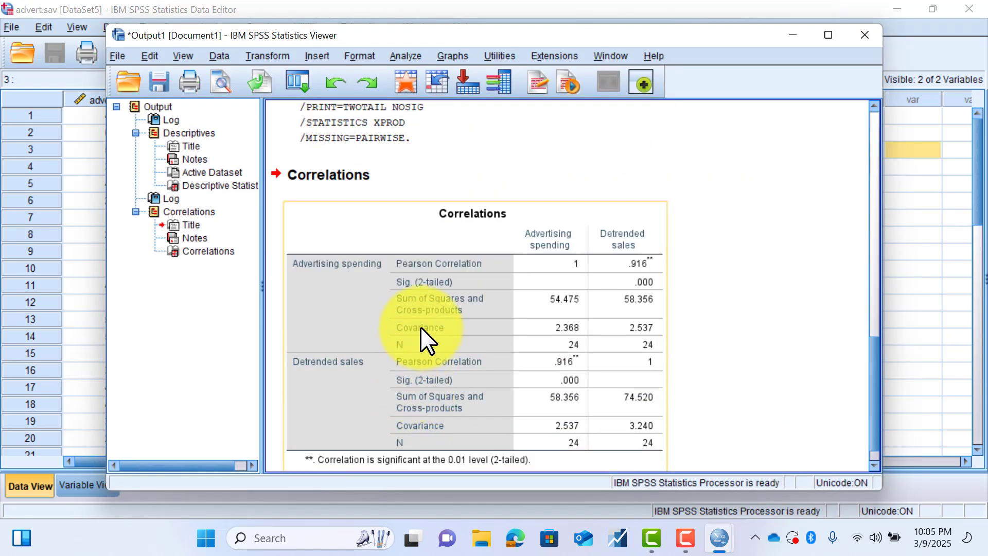
# - Review the Correlations table, the logged syntax and the Descriptive Statistics table in the output
pyautogui.scroll(-1, 421, 327)
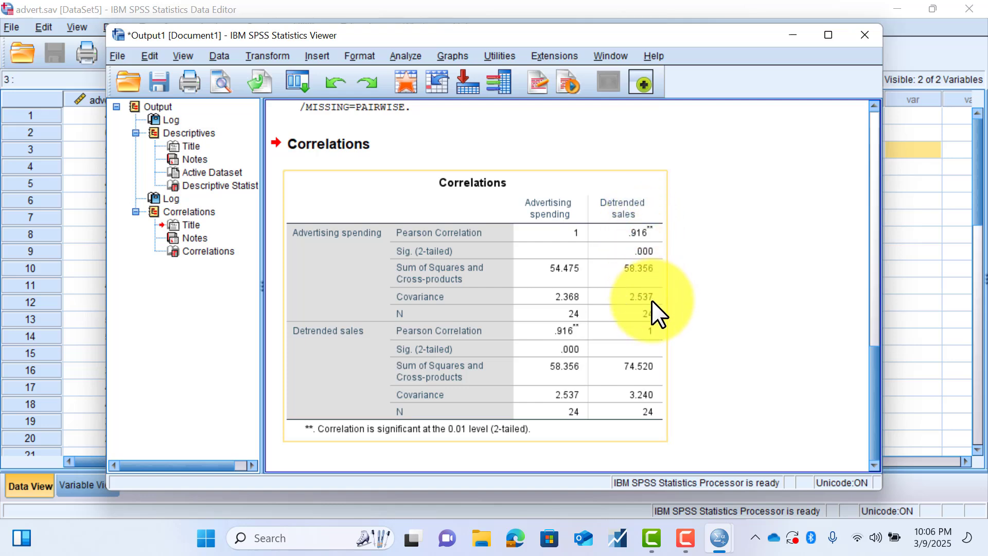
pyautogui.scroll(8, 652, 301)
pyautogui.scroll(-8, 651, 300)
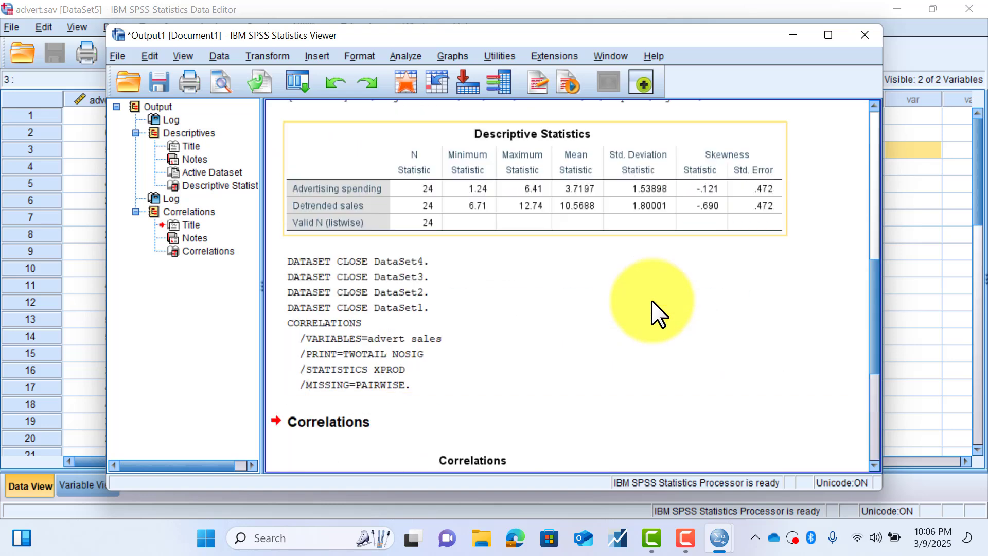
# - Minimize the output window and look through the advert and sales values in Data View
pyautogui.click(800, 37)
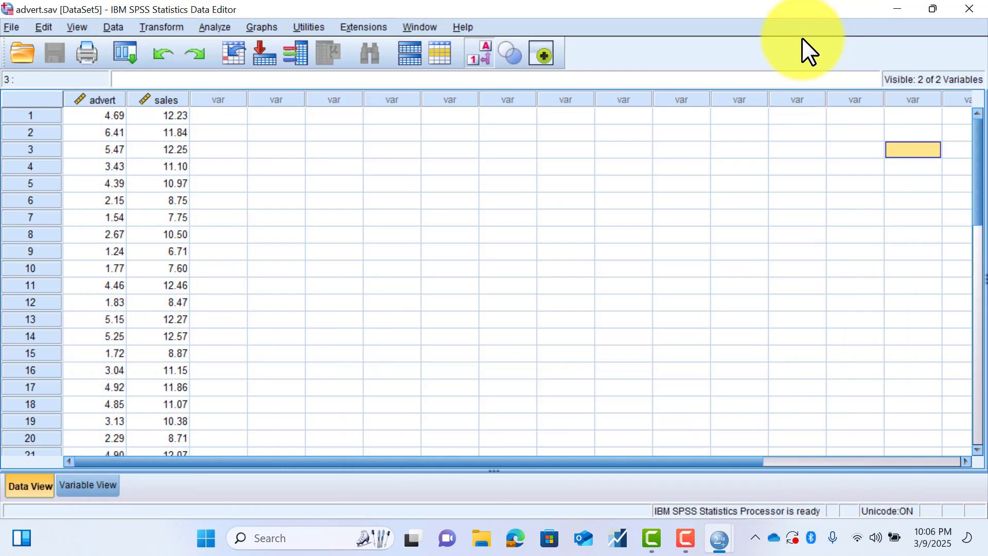
pyautogui.scroll(-3, 485, 320)
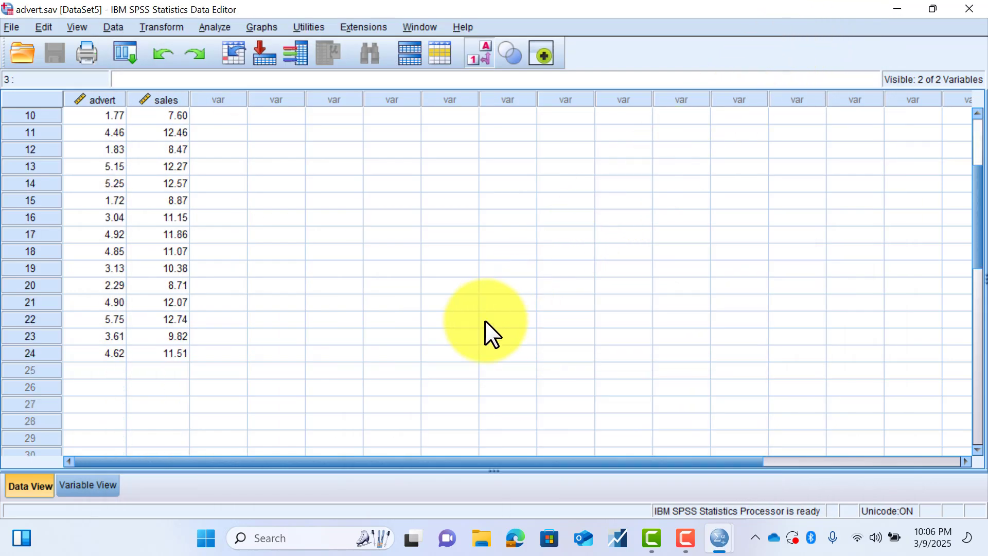
pyautogui.scroll(3, 485, 320)
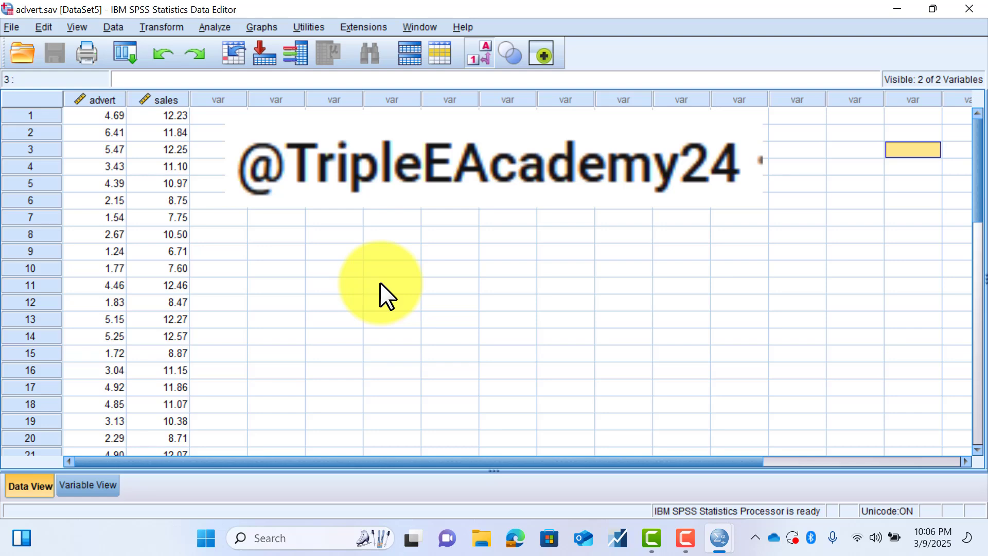
pyautogui.click(683, 535)
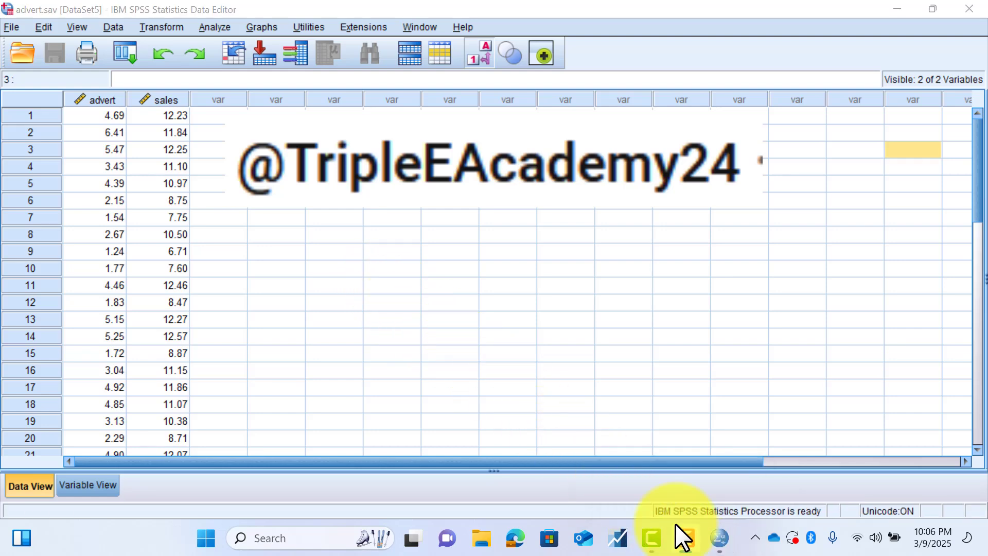